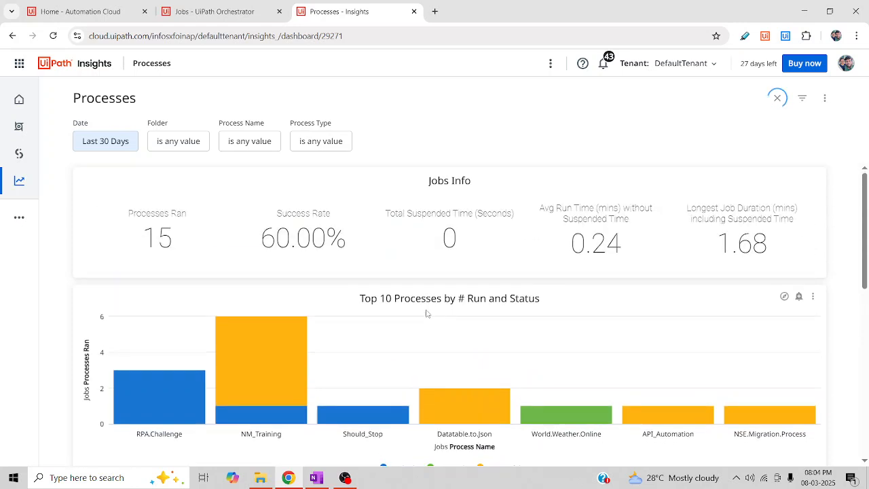
# Step: Put the Processes dashboard into edit mode
pyautogui.click(824, 98)
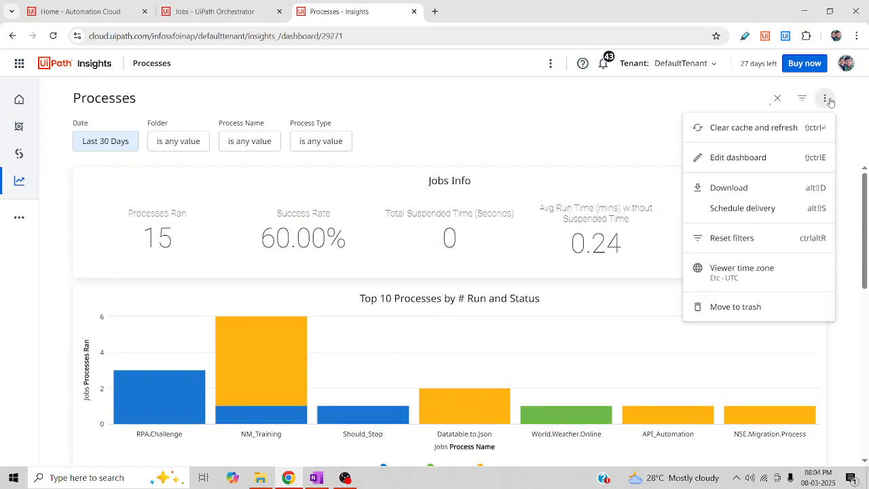
pyautogui.click(727, 164)
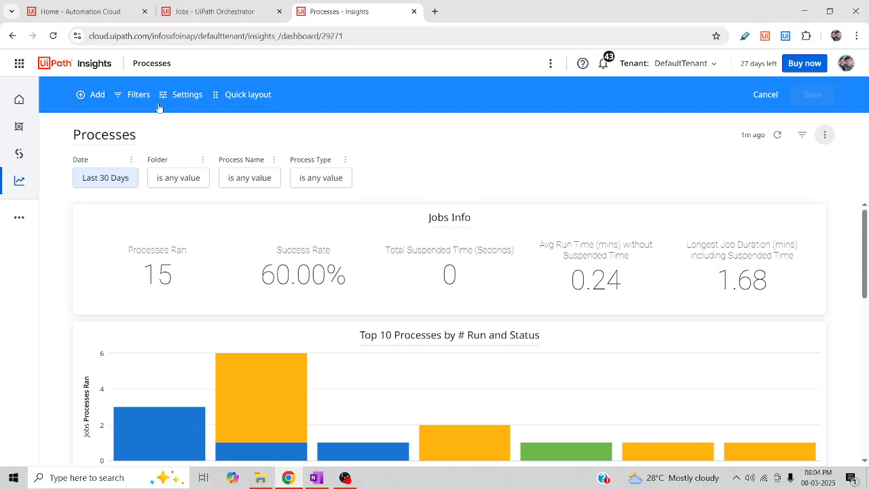
# Step: Examine the fields available for a new dashboard filter under the Jobs, Process Application and Robot Logs groups, without adding one
pyautogui.click(128, 99)
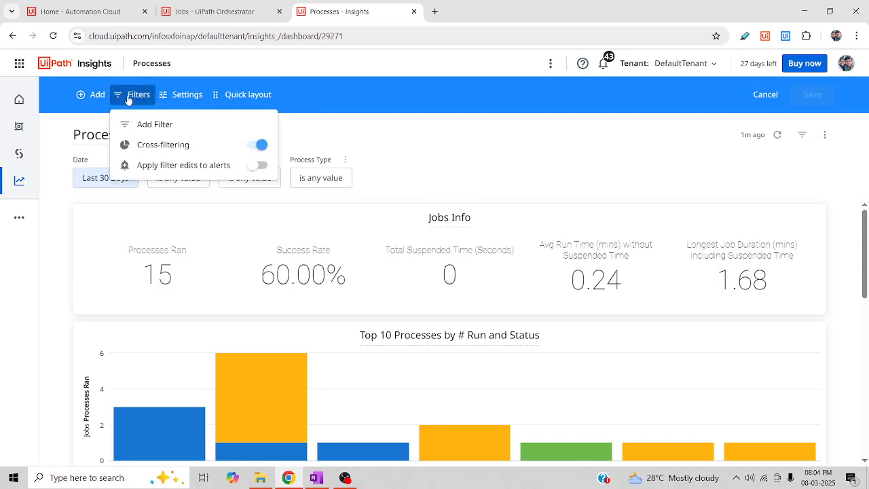
pyautogui.click(161, 125)
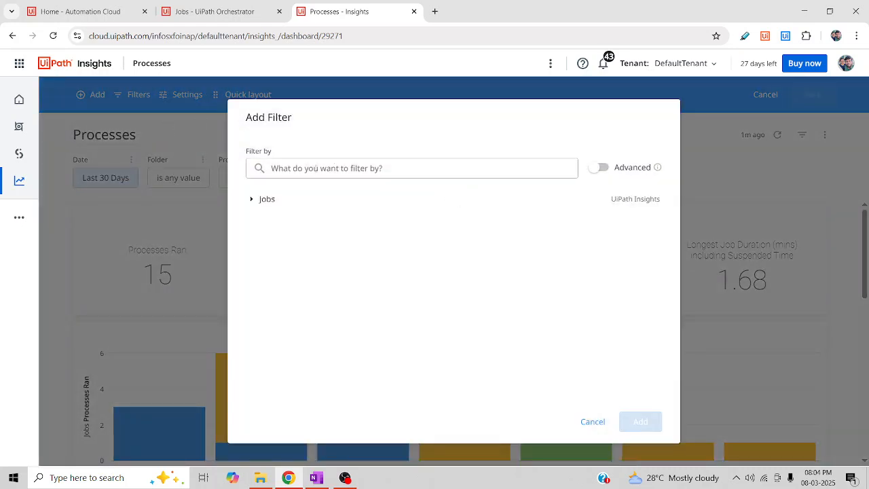
pyautogui.click(252, 201)
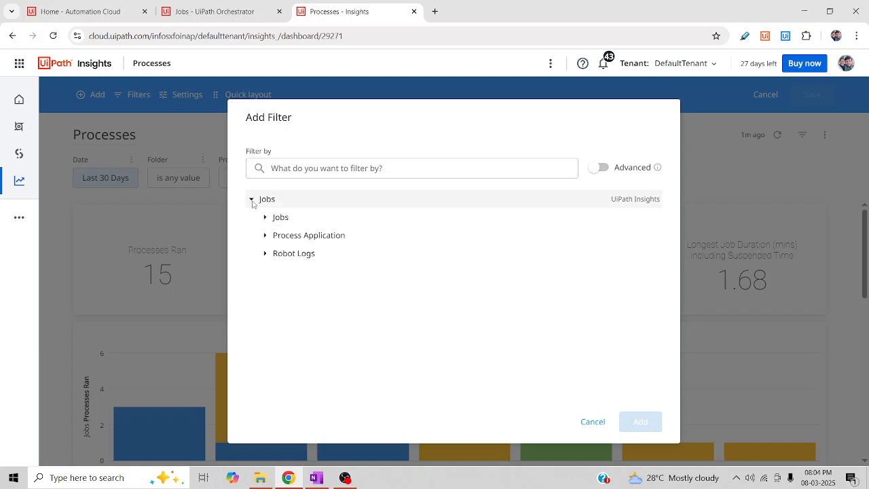
pyautogui.click(264, 217)
pyautogui.scroll(-5, 332, 255)
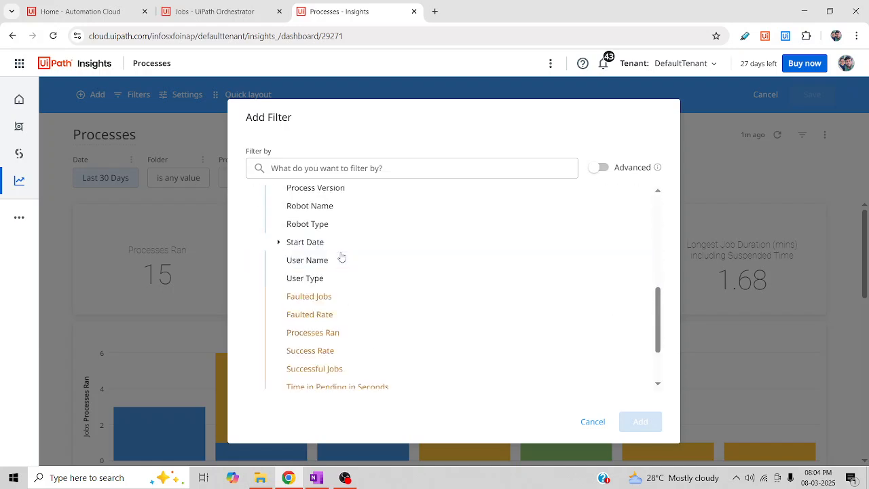
pyautogui.scroll(4, 319, 254)
pyautogui.scroll(-4, 285, 326)
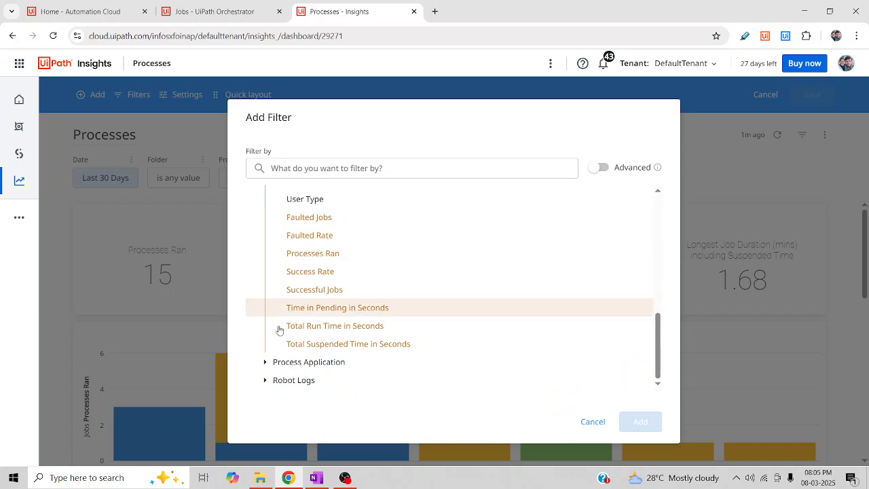
pyautogui.click(266, 362)
pyautogui.scroll(-5, 339, 323)
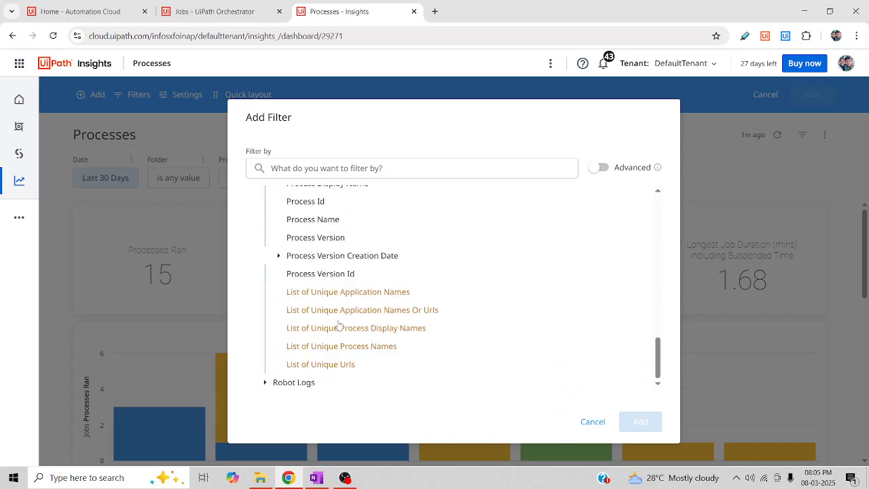
pyautogui.click(265, 380)
pyautogui.scroll(-8, 349, 321)
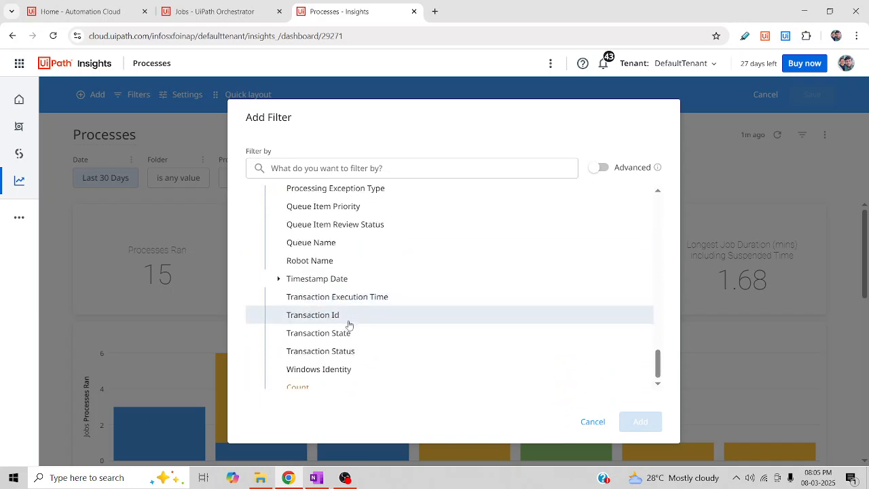
pyautogui.scroll(12, 370, 312)
pyautogui.scroll(10, 370, 312)
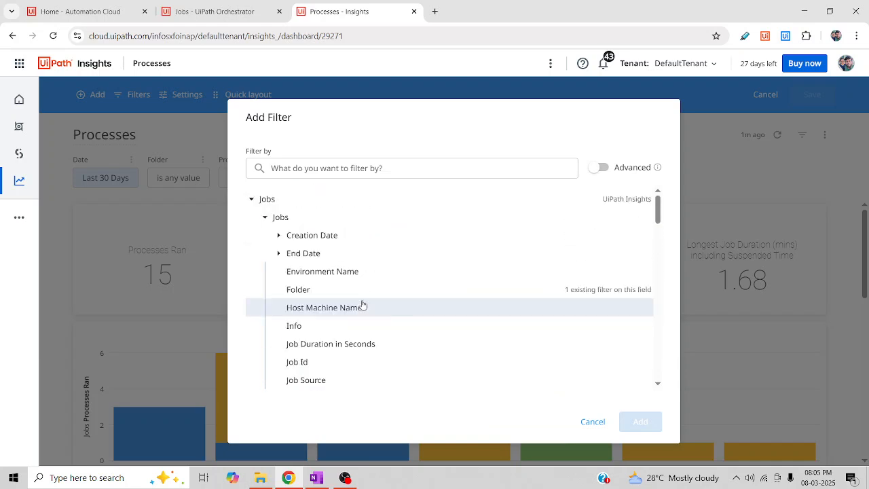
pyautogui.click(713, 136)
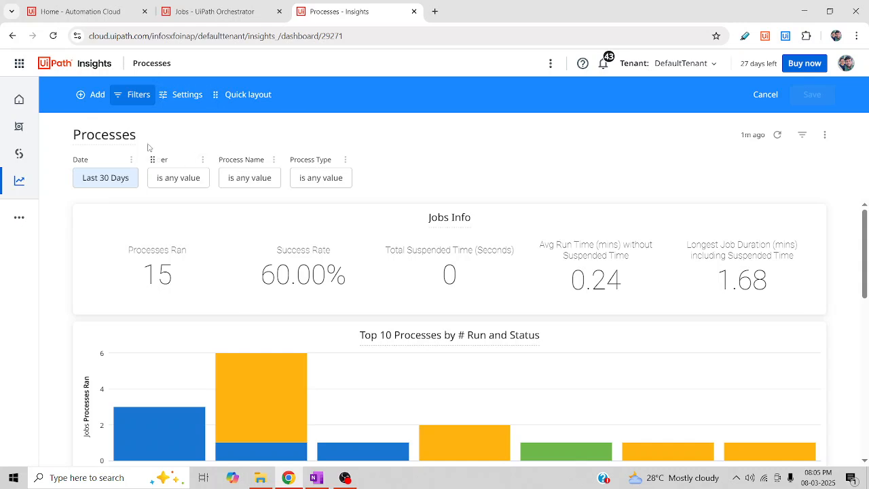
# Step: Delete the Process Type and Process Name filters from the dashboard
pyautogui.click(345, 159)
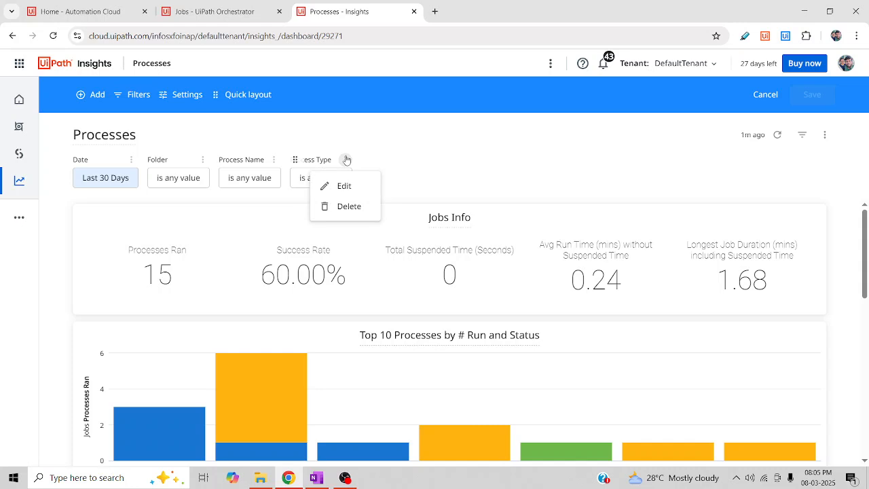
pyautogui.click(352, 207)
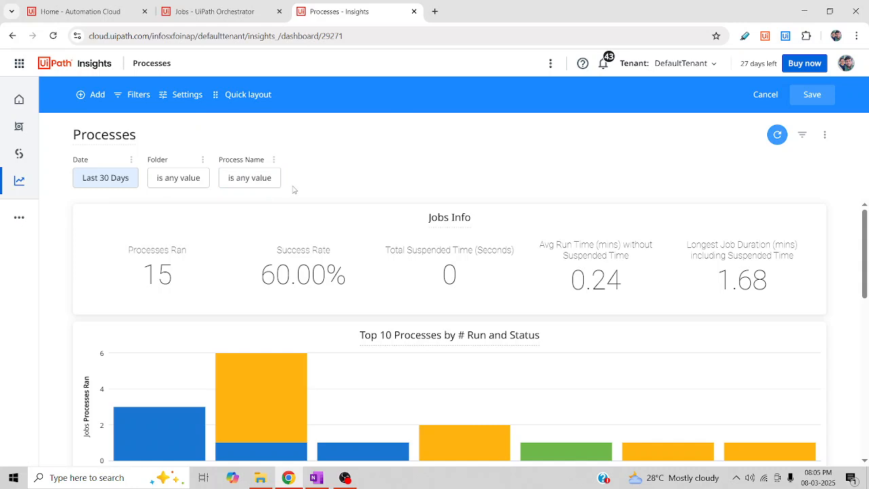
pyautogui.click(274, 159)
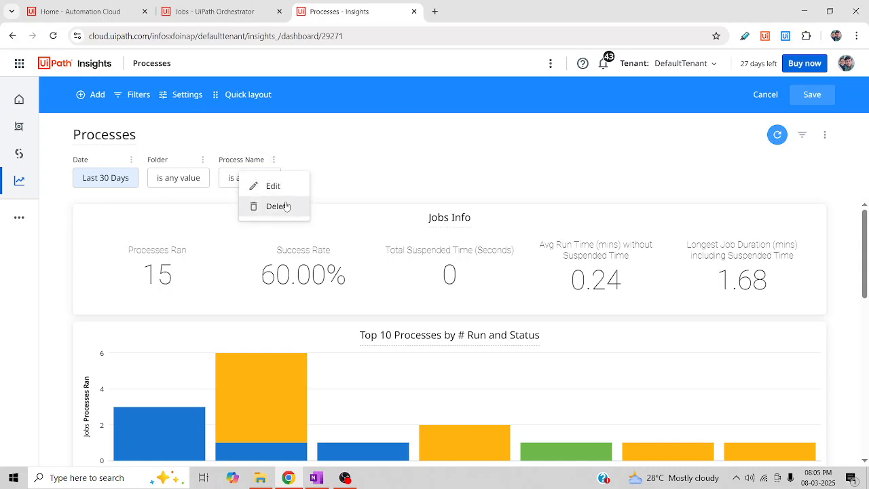
pyautogui.click(272, 206)
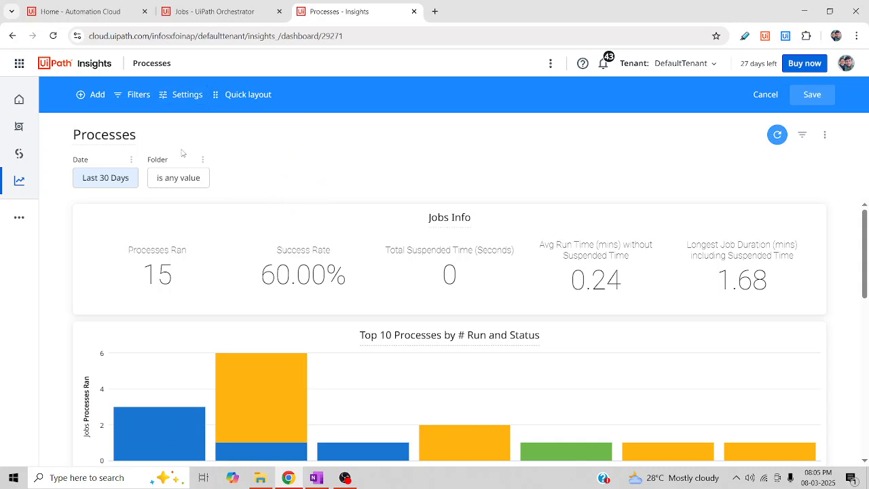
# Step: Start a new dashboard filter based on the Process Name field of the Jobs group, found by searching for "Process name"
pyautogui.click(132, 99)
pyautogui.click(149, 126)
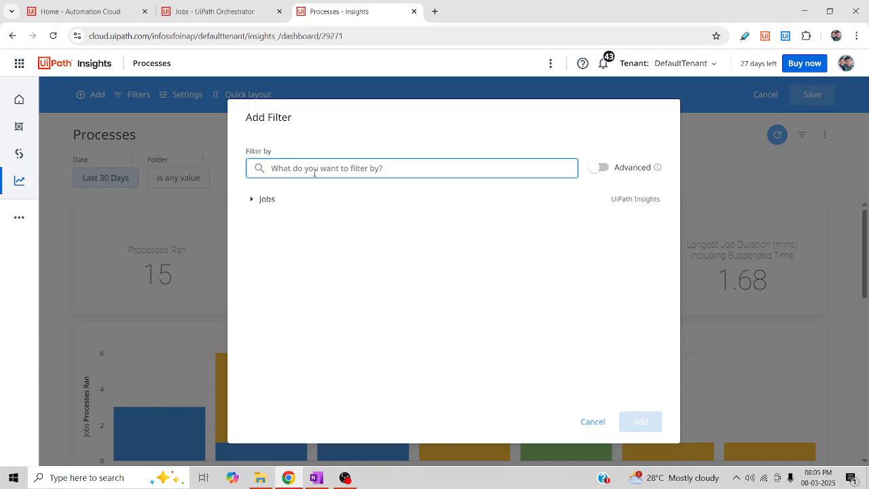
pyautogui.write('Proc')
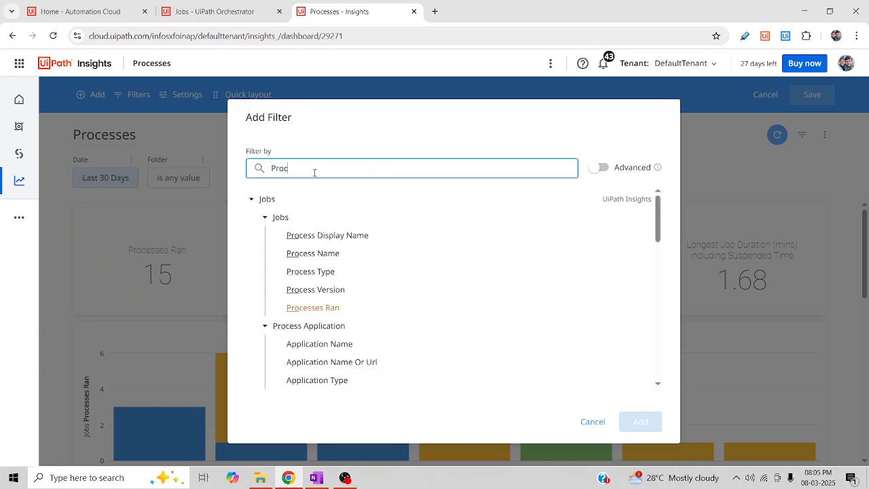
pyautogui.write('ess name')
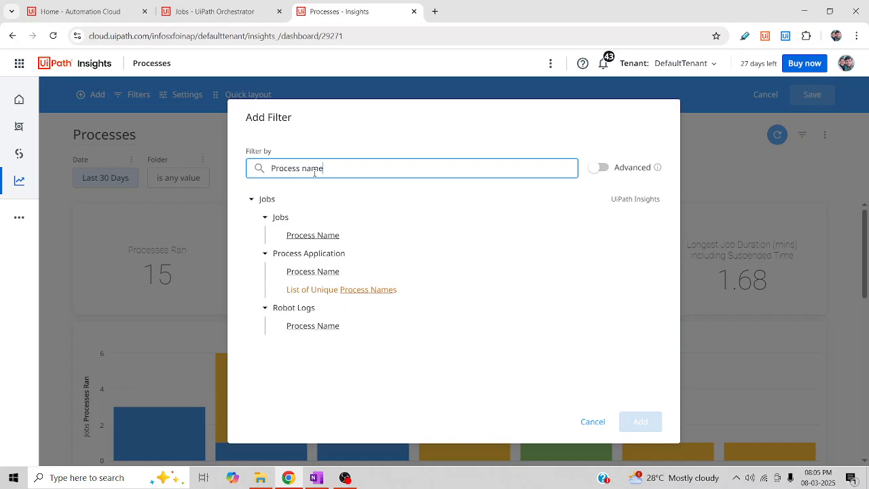
pyautogui.click(311, 237)
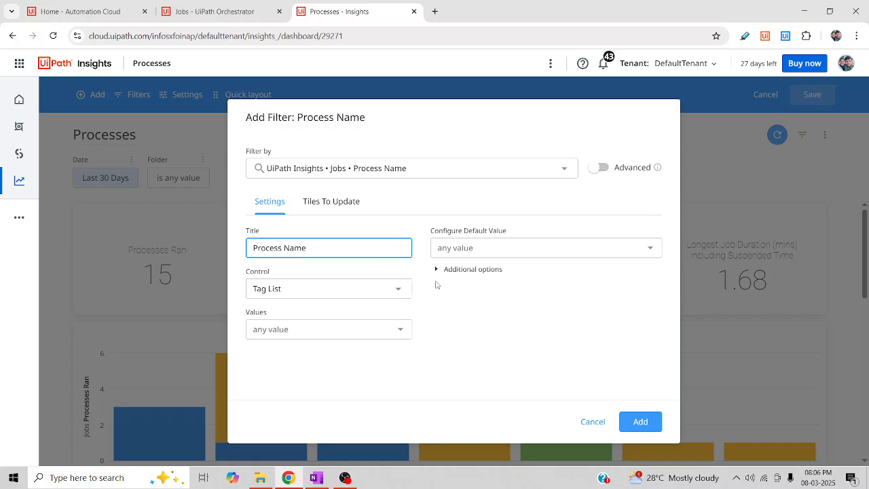
# Step: Try the Checkboxes, Radio Buttons and Button Toggles controls for the new Process Name filter
pyautogui.click(295, 292)
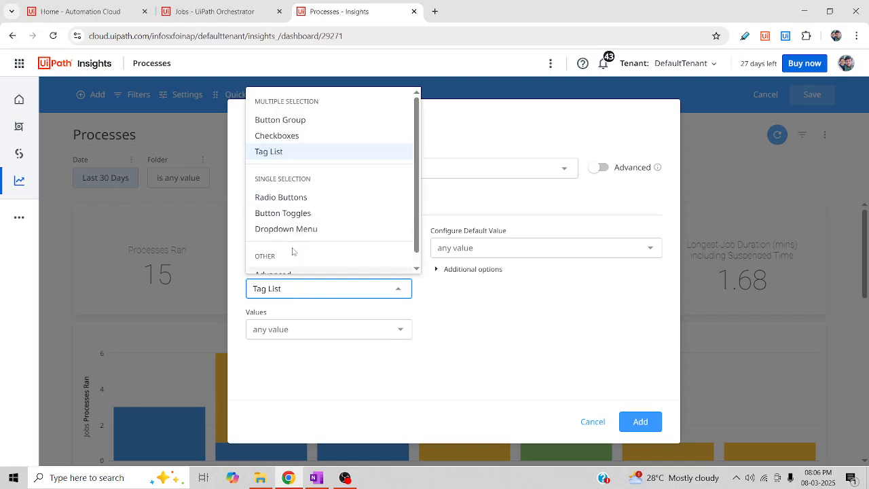
pyautogui.click(277, 135)
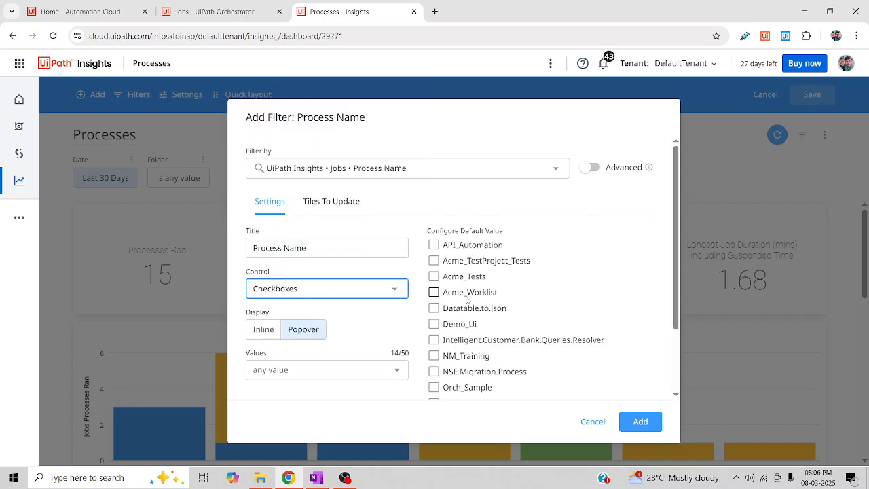
pyautogui.click(337, 293)
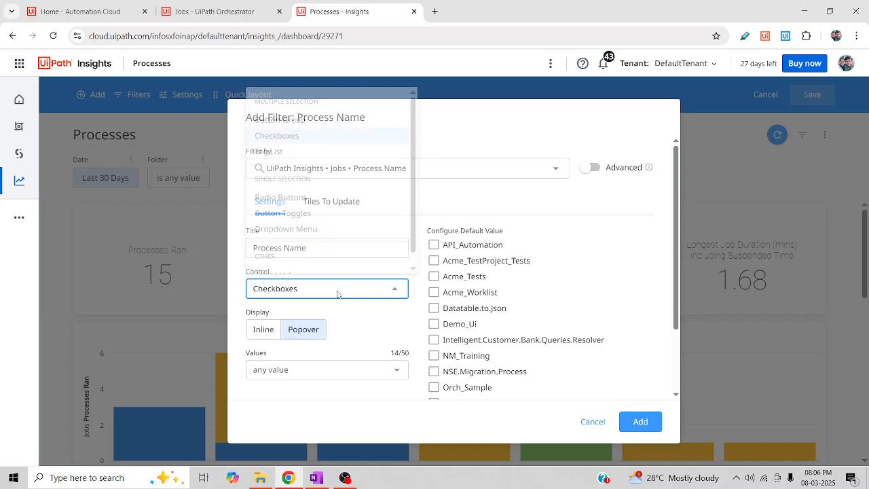
pyautogui.click(324, 196)
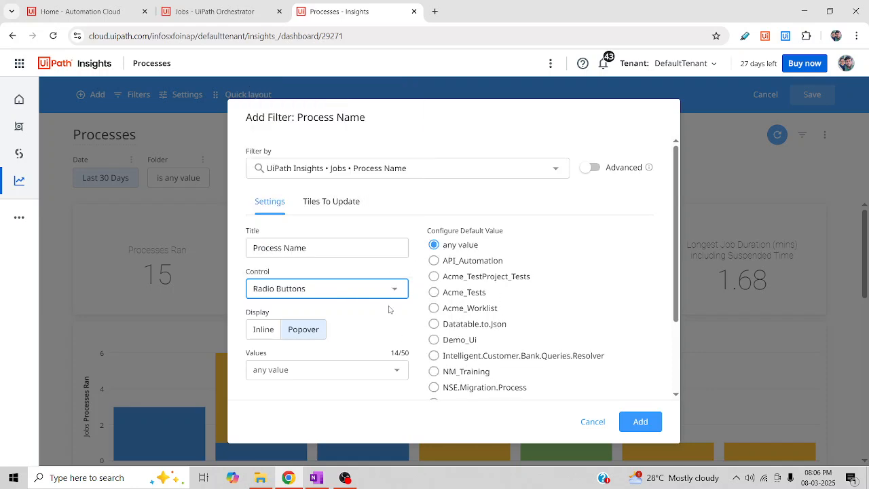
pyautogui.click(311, 286)
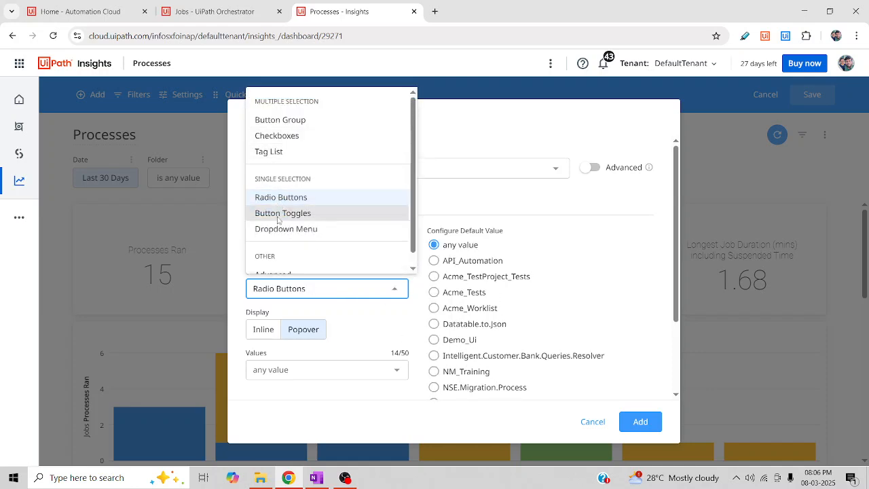
pyautogui.click(285, 213)
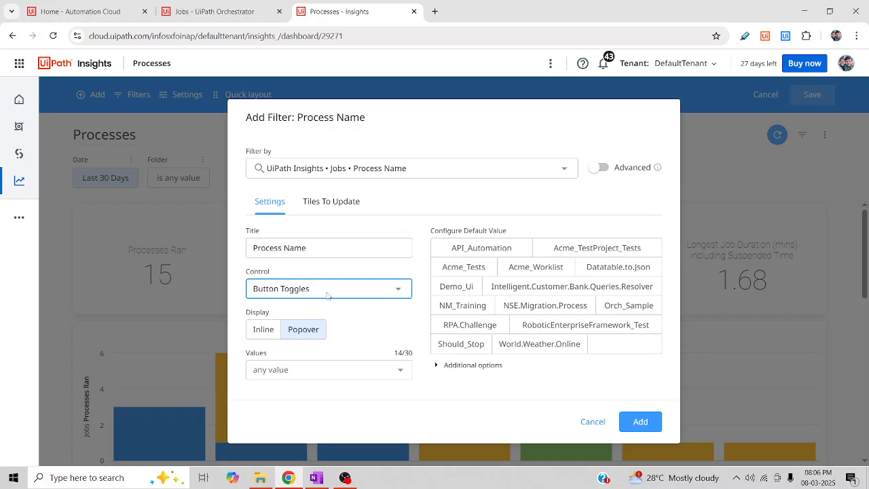
# Step: Set the Process Name filter's control to Dropdown Menu, keep any value as its default, and add it to the dashboard
pyautogui.click(328, 293)
pyautogui.click(295, 228)
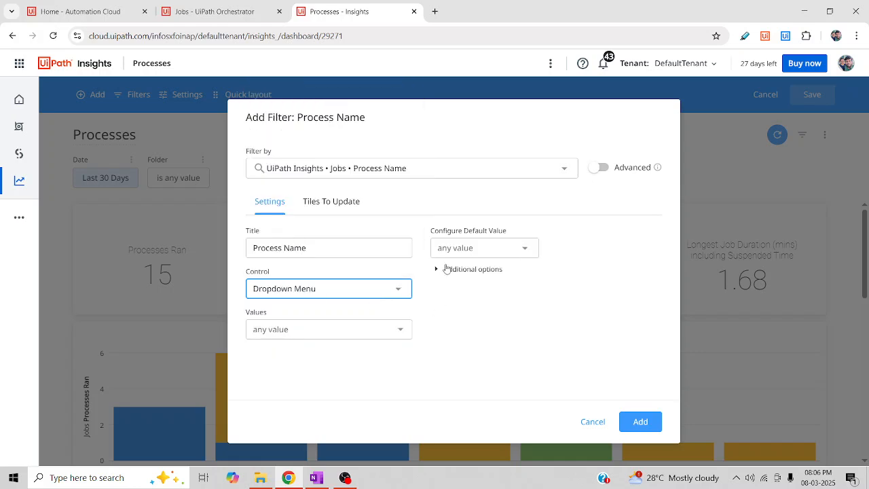
pyautogui.click(487, 249)
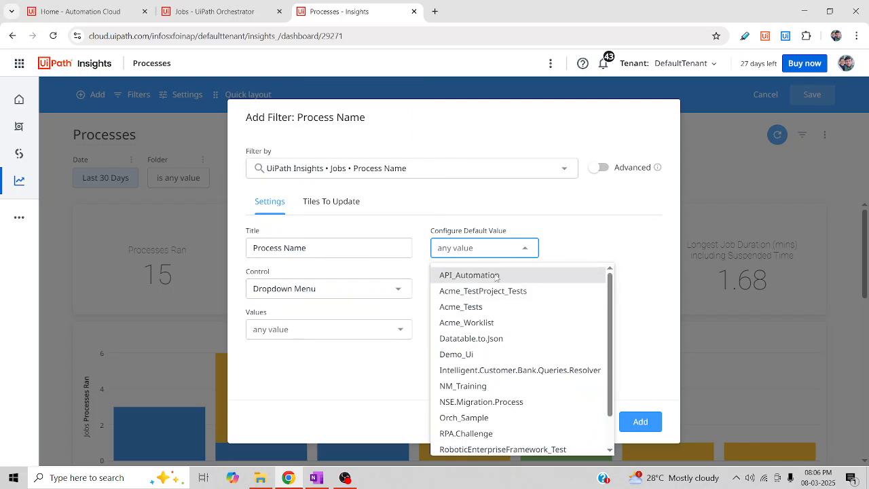
pyautogui.scroll(-2, 489, 319)
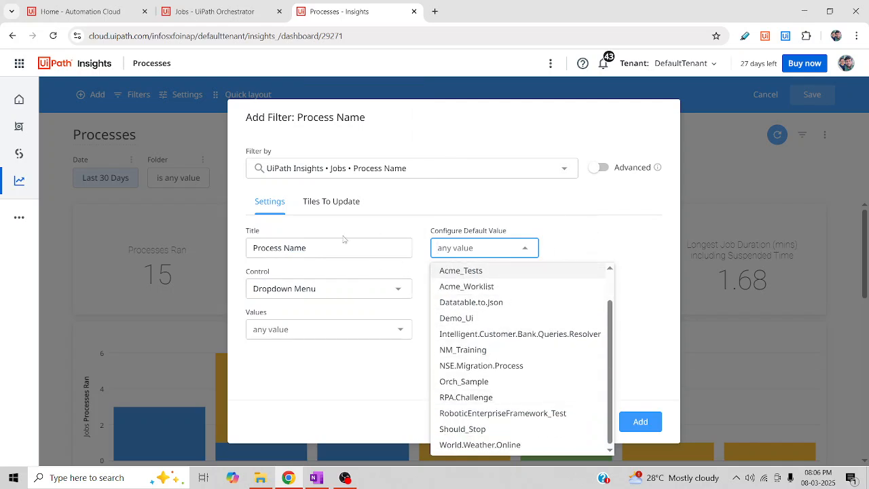
pyautogui.click(623, 204)
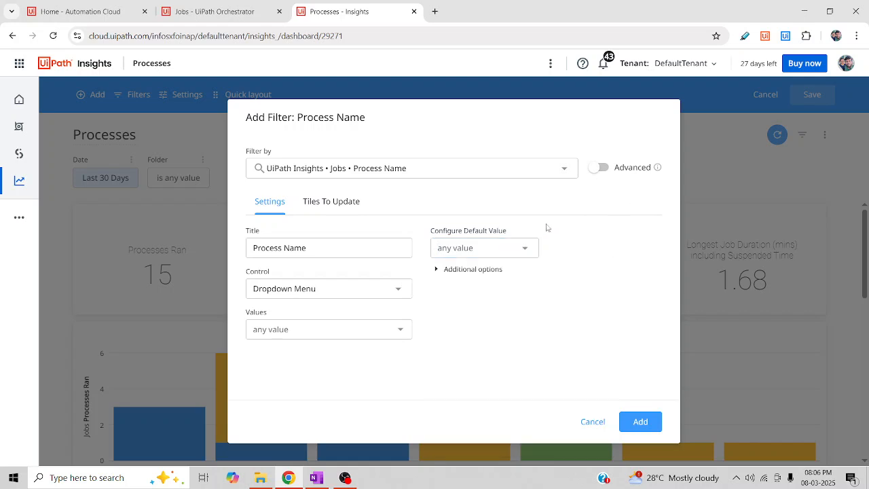
pyautogui.click(642, 421)
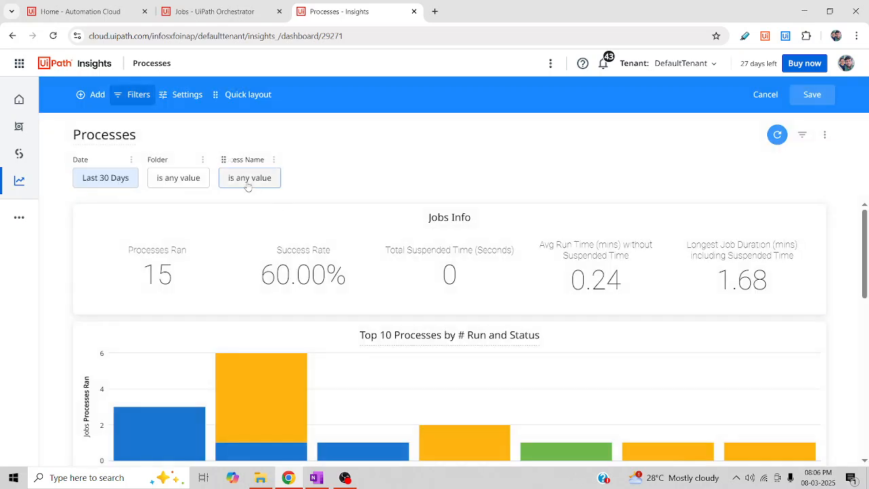
# Step: Review the process choices offered by the dashboard's Process Name filter without selecting one
pyautogui.click(247, 182)
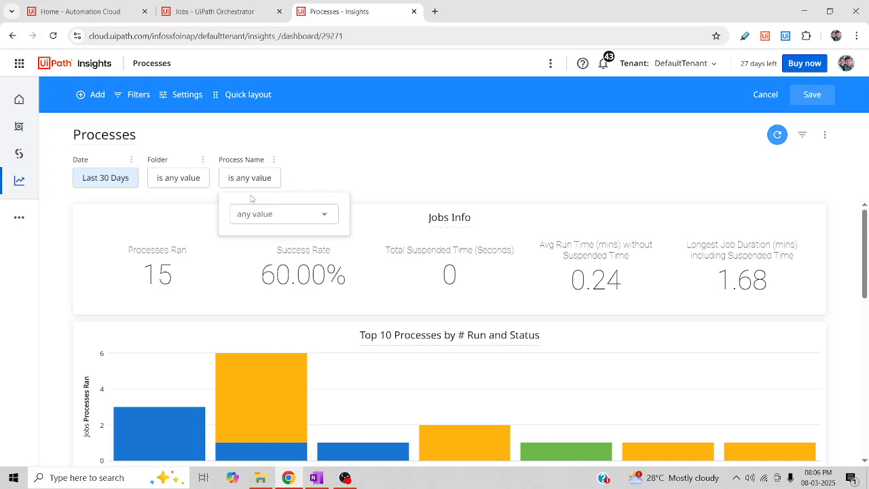
pyautogui.click(282, 213)
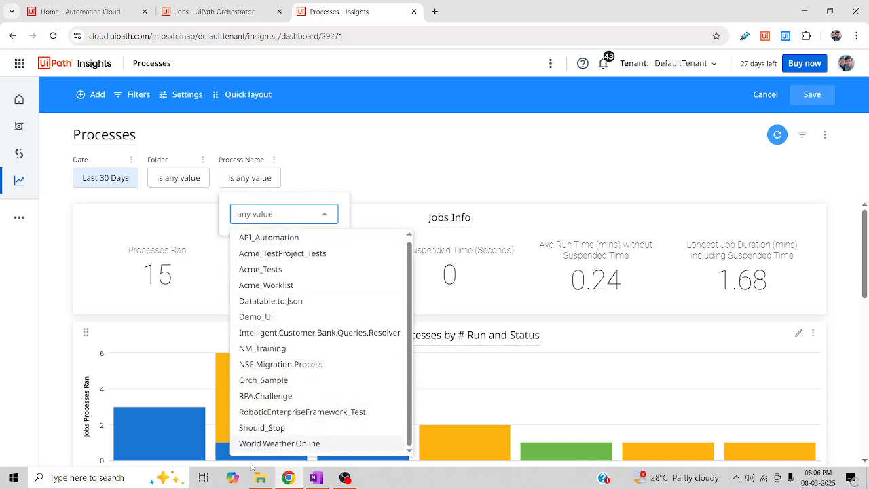
pyautogui.press('Down')
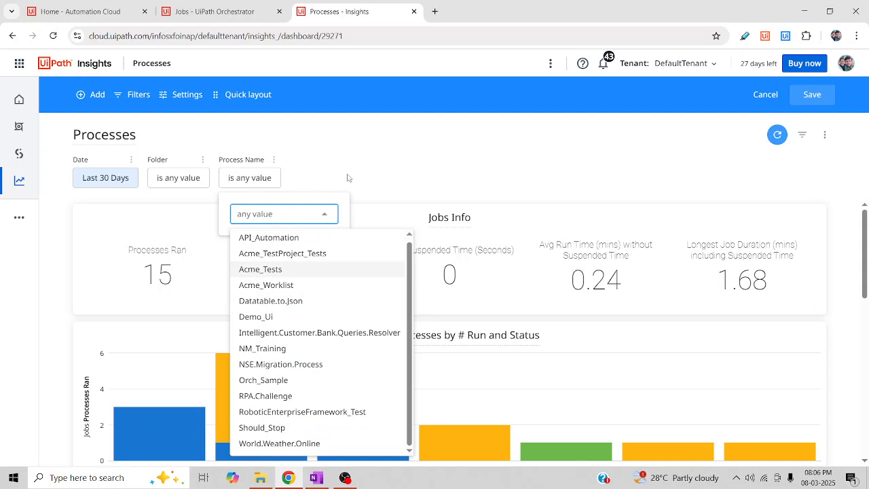
pyautogui.click(349, 178)
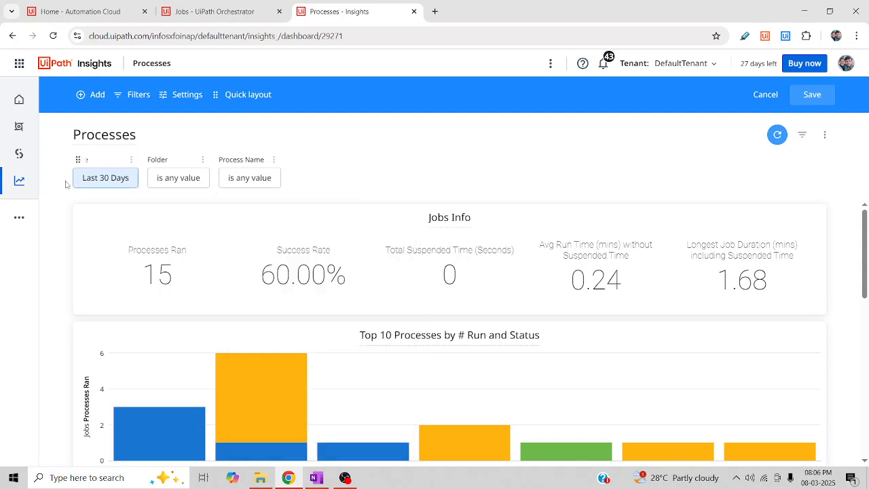
# Step: Search the fields available for a new dashboard filter for "Date" and look through the creation, end and start date fields
pyautogui.click(135, 100)
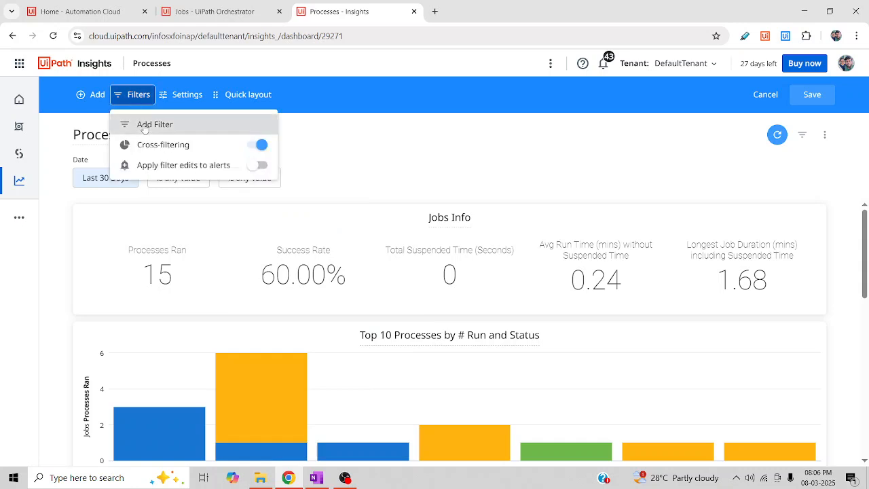
pyautogui.click(144, 126)
pyautogui.click(312, 168)
pyautogui.write('Date')
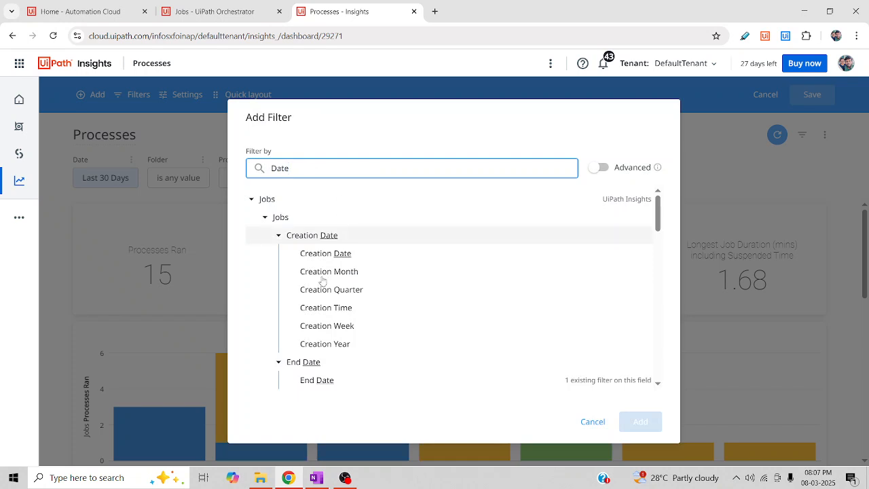
pyautogui.scroll(-10, 322, 281)
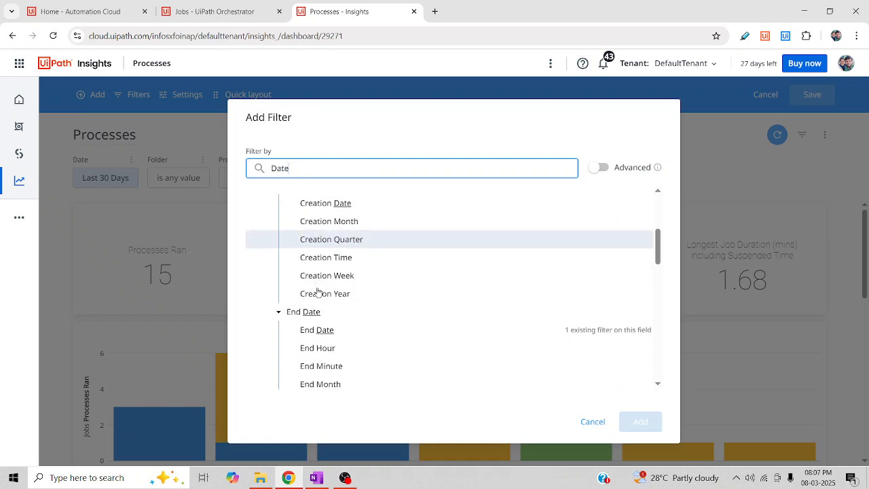
pyautogui.scroll(10, 353, 319)
pyautogui.scroll(-5, 348, 305)
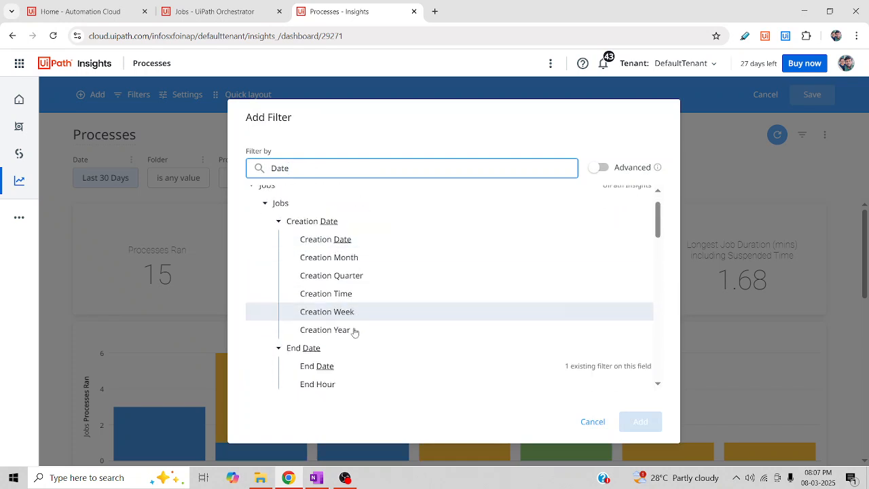
pyautogui.scroll(-2, 397, 349)
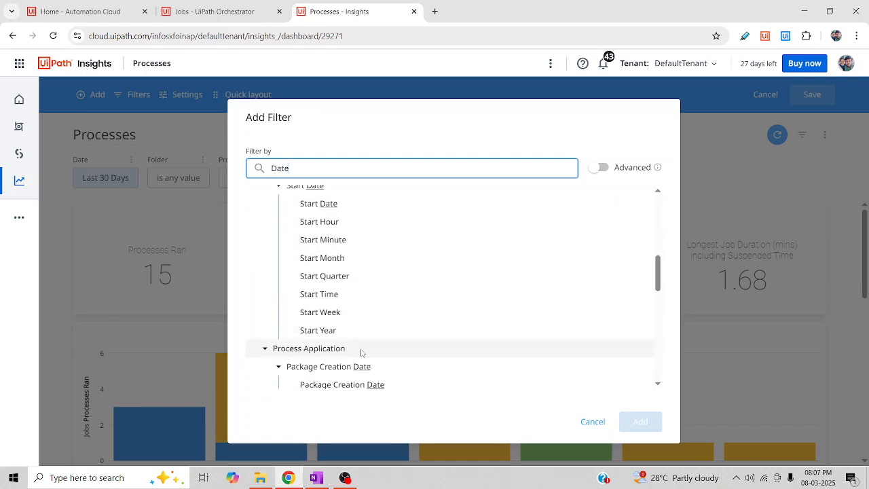
pyautogui.scroll(2, 411, 341)
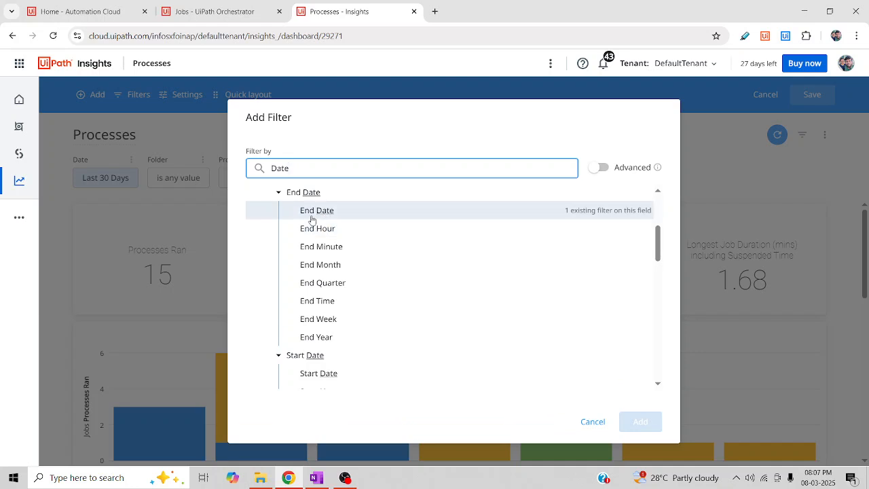
pyautogui.scroll(3, 380, 258)
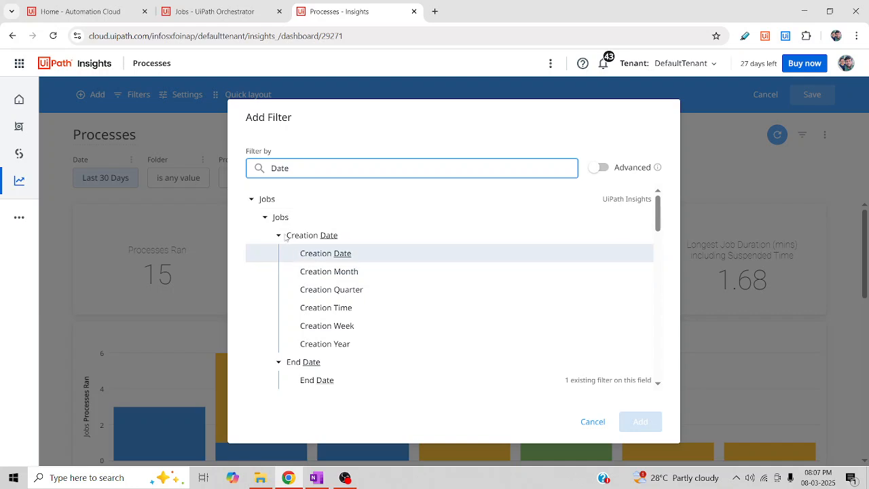
pyautogui.scroll(-3, 319, 235)
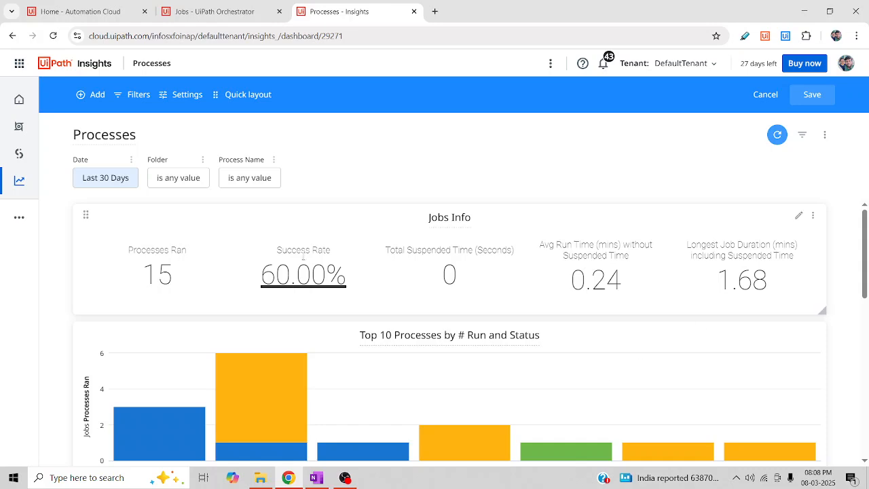
# Step: Start a new visualization tile on the dashboard based on the UiPath Insights Jobs explore
pyautogui.scroll(-5, 479, 241)
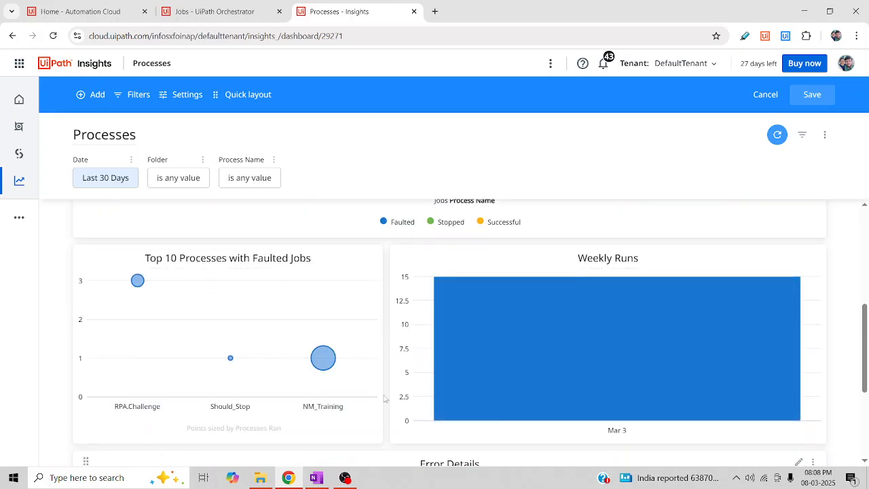
pyautogui.scroll(5, 312, 234)
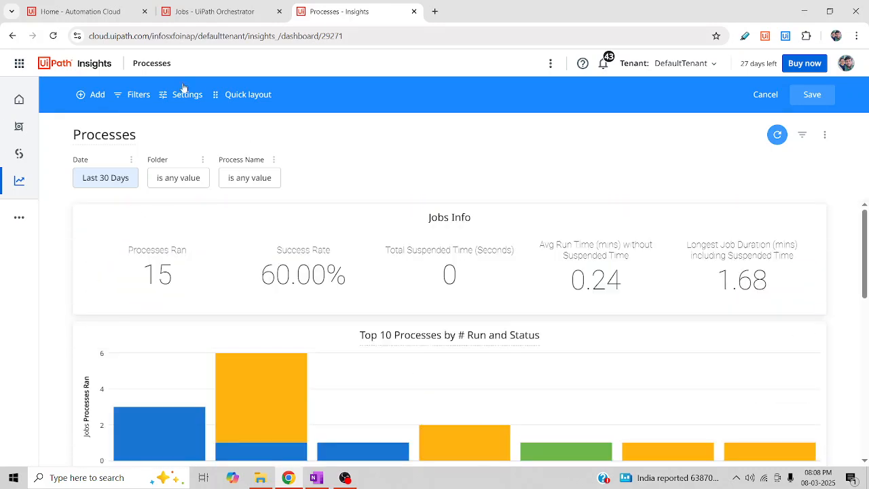
pyautogui.click(94, 98)
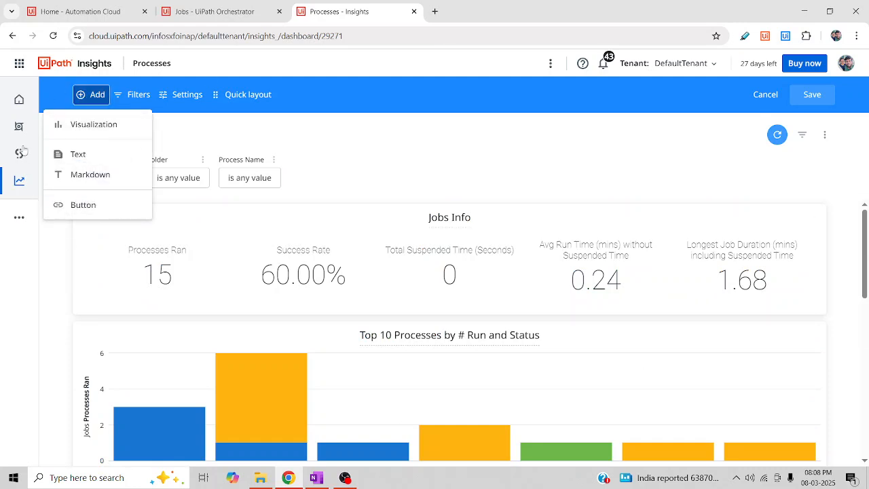
pyautogui.click(100, 135)
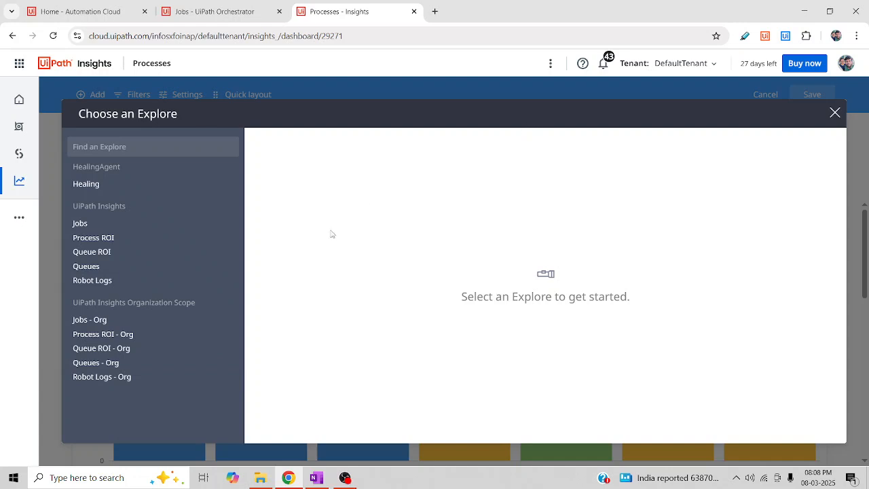
pyautogui.click(79, 224)
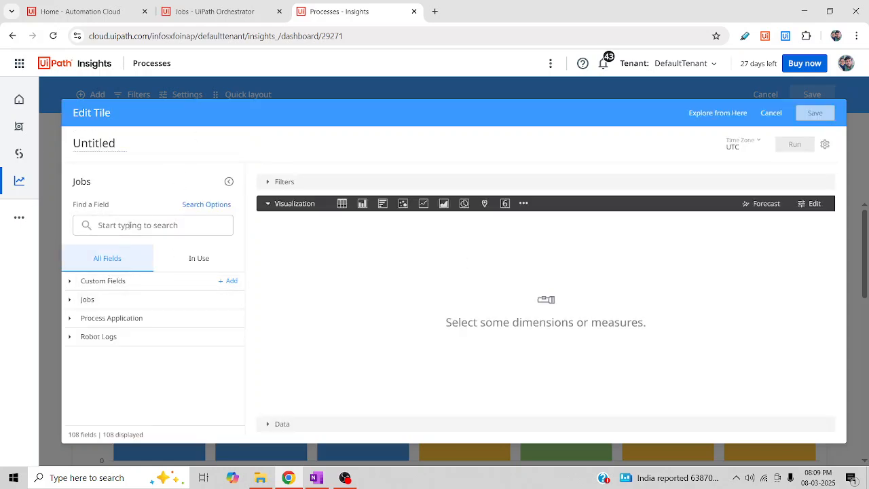
# Step: Search the Jobs fields for "Success" and add the Success Rate measure to the new tile
pyautogui.click(139, 219)
pyautogui.write('S')
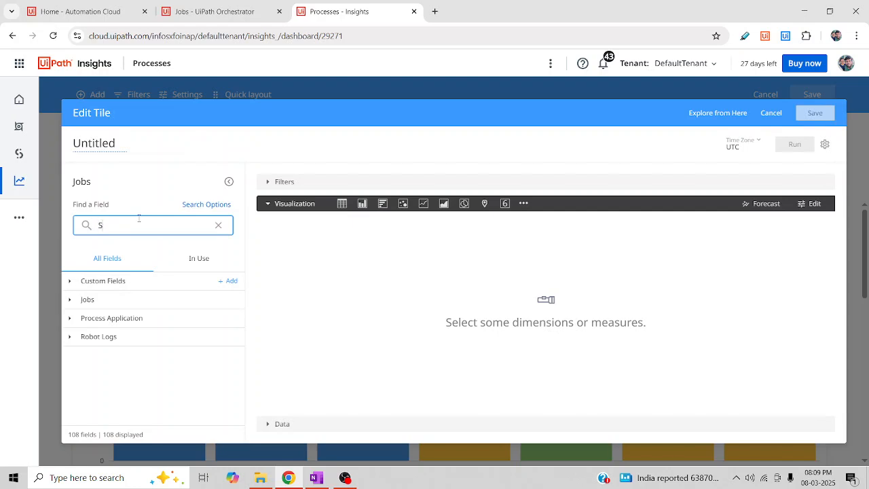
pyautogui.write('uccess')
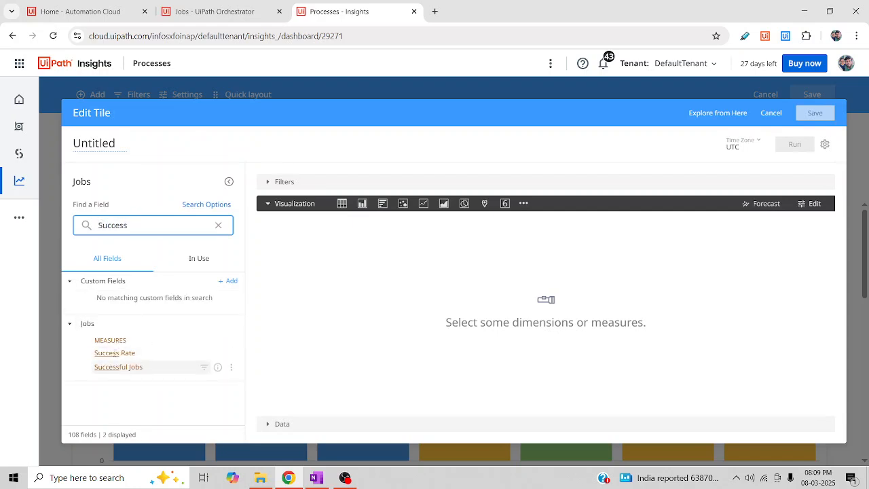
pyautogui.click(116, 353)
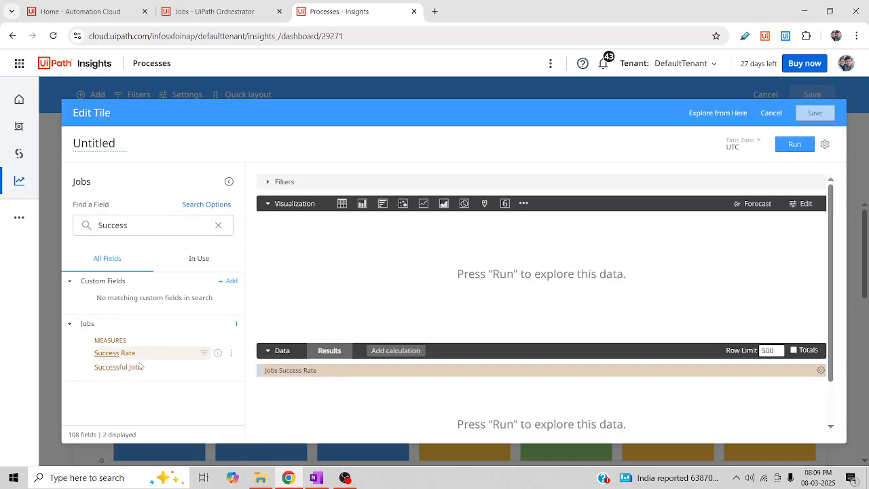
# Step: Show the measure as a Single Value visualization, run the query and save the tile to the dashboard
pyautogui.click(504, 203)
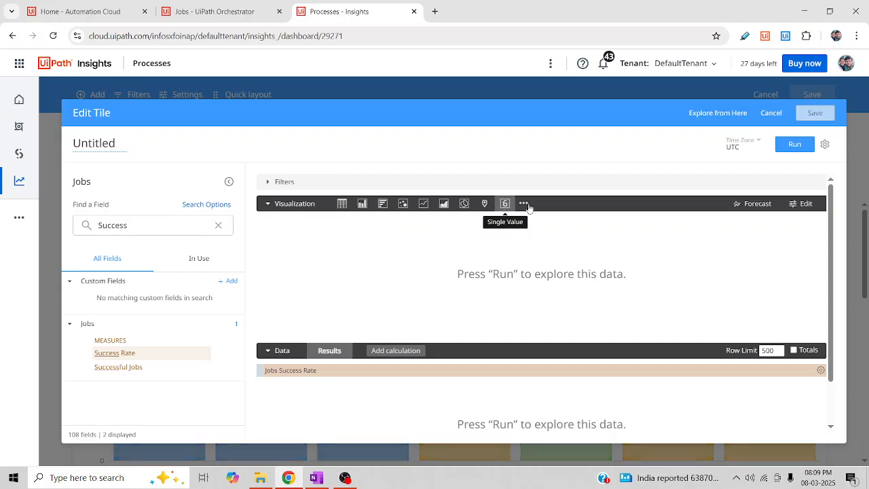
pyautogui.click(796, 145)
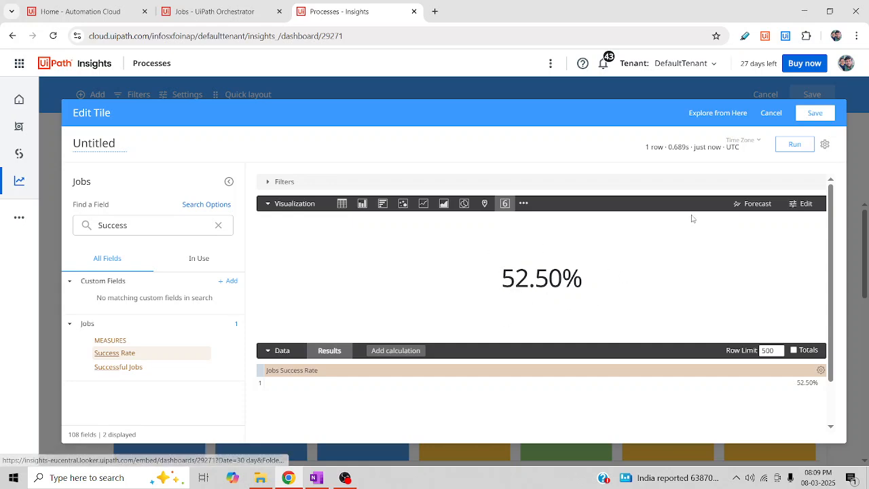
pyautogui.click(814, 112)
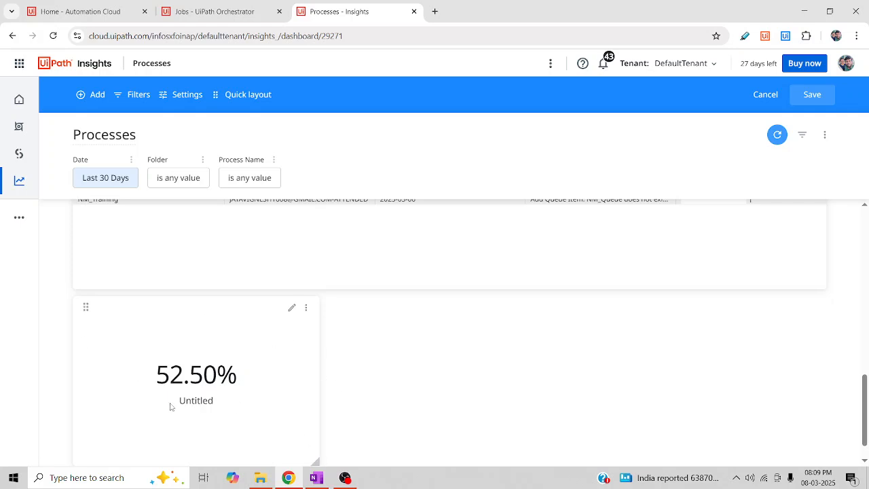
# Step: Rename the untitled single-value tile as "Success Rate%" and save it
pyautogui.moveTo(171, 405); pyautogui.dragTo(234, 411)
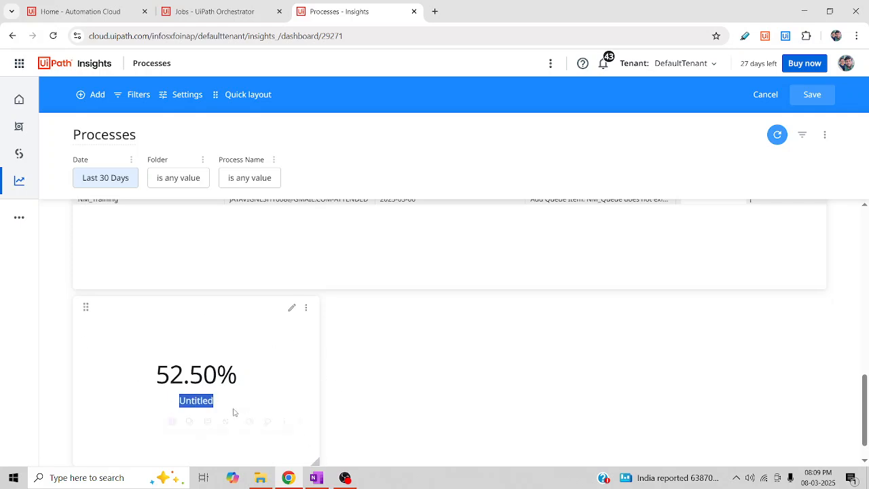
pyautogui.click(292, 308)
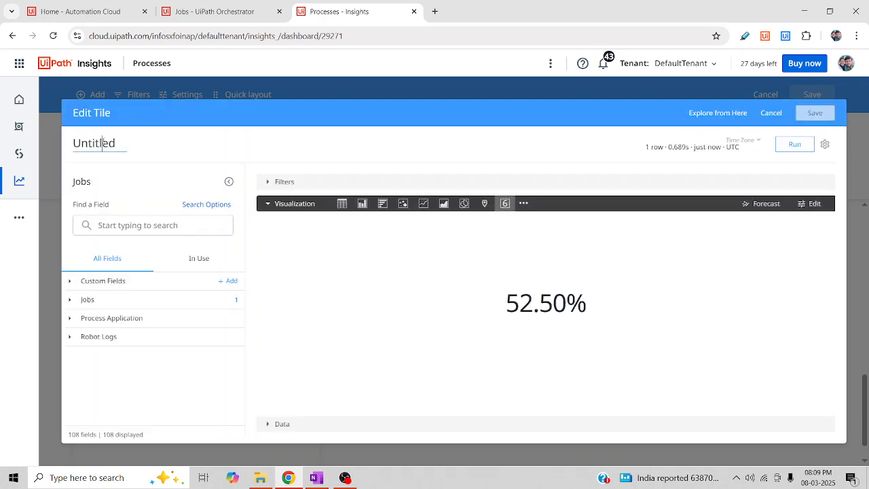
pyautogui.doubleClick(103, 144)
pyautogui.press('BackSpace')
pyautogui.write('Suc')
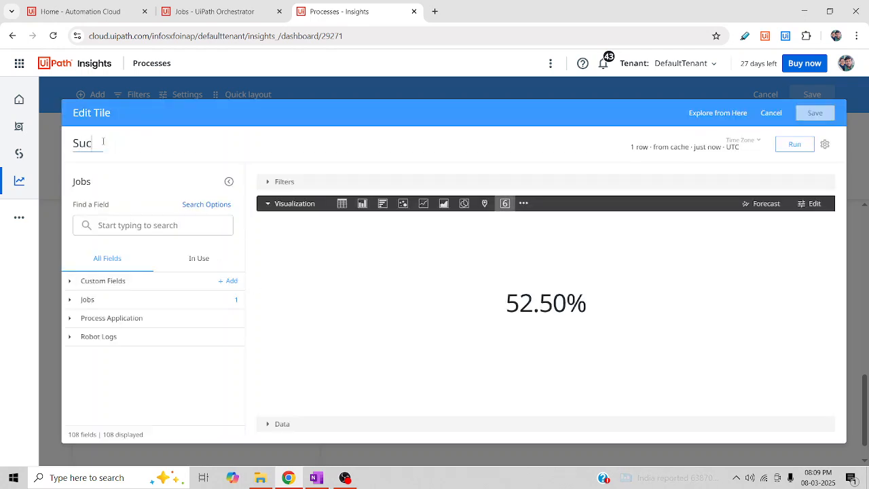
pyautogui.write('cess Rate%')
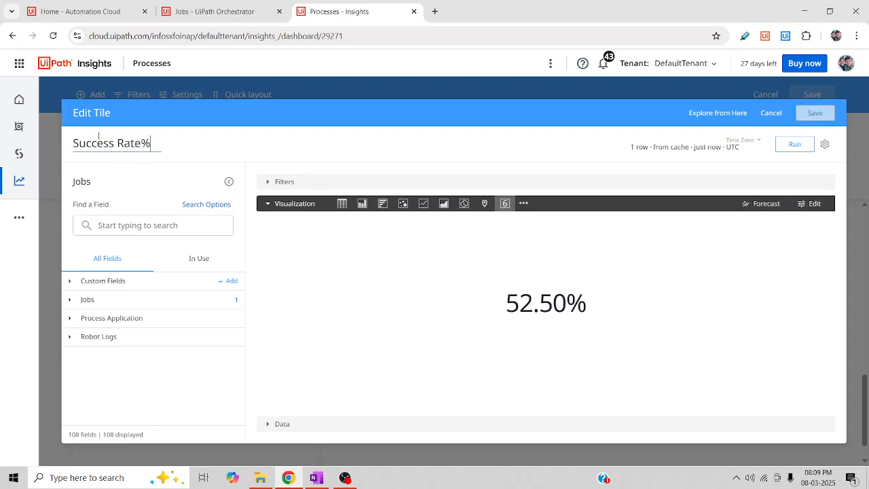
pyautogui.click(809, 116)
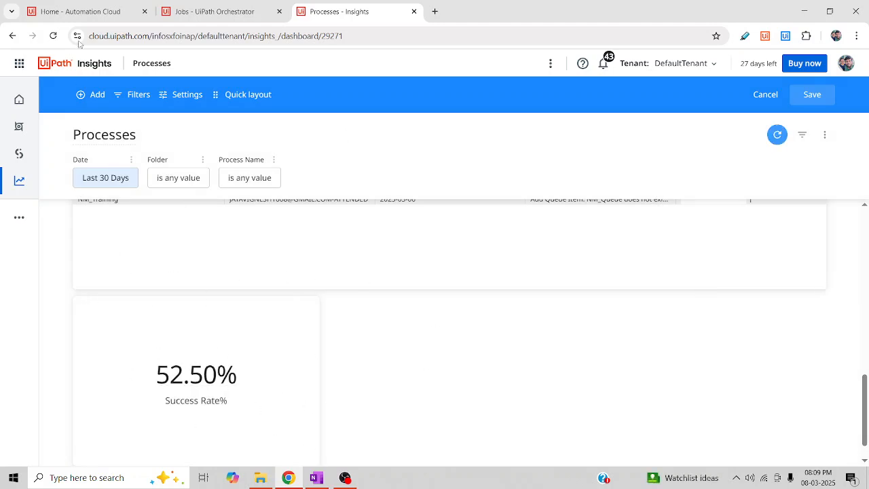
pyautogui.click(92, 96)
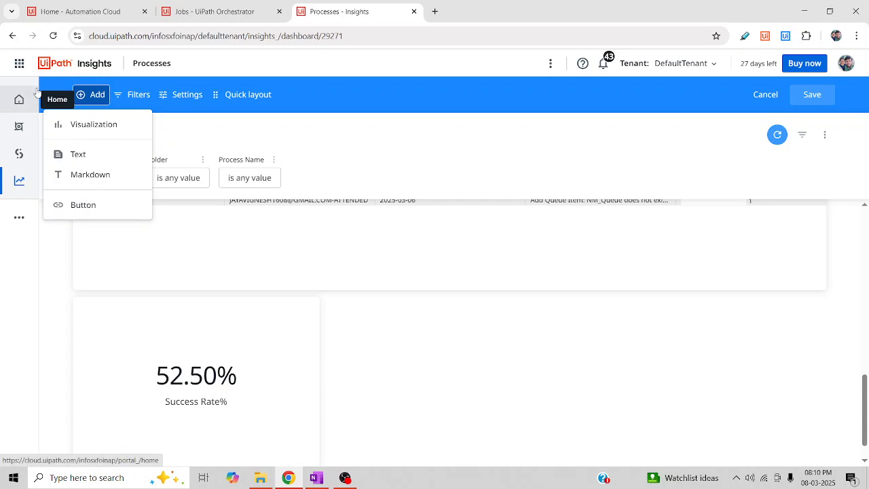
pyautogui.click(129, 96)
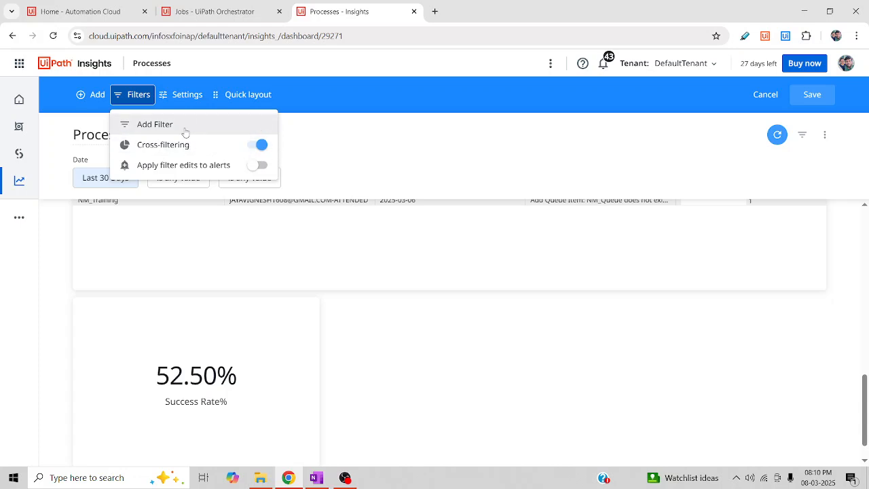
pyautogui.click(155, 124)
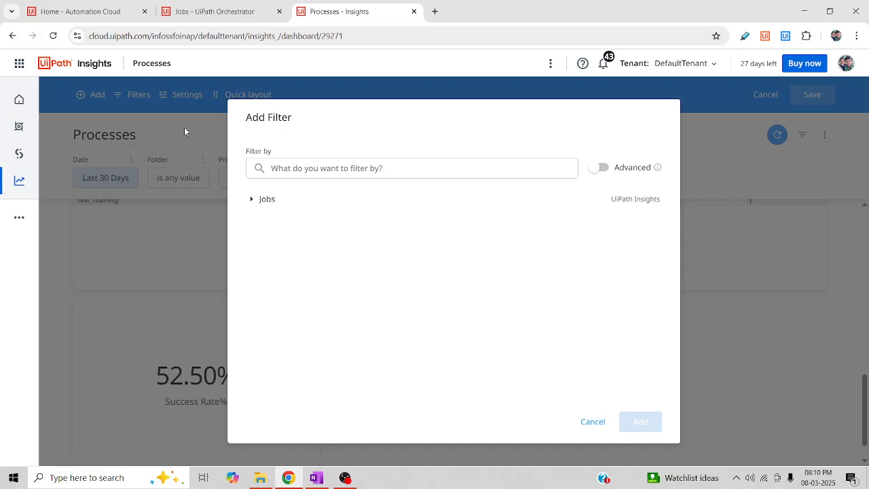
pyautogui.click(751, 225)
# Step: Delete the Success Rate% tile from the dashboard
pyautogui.moveTo(302, 325)
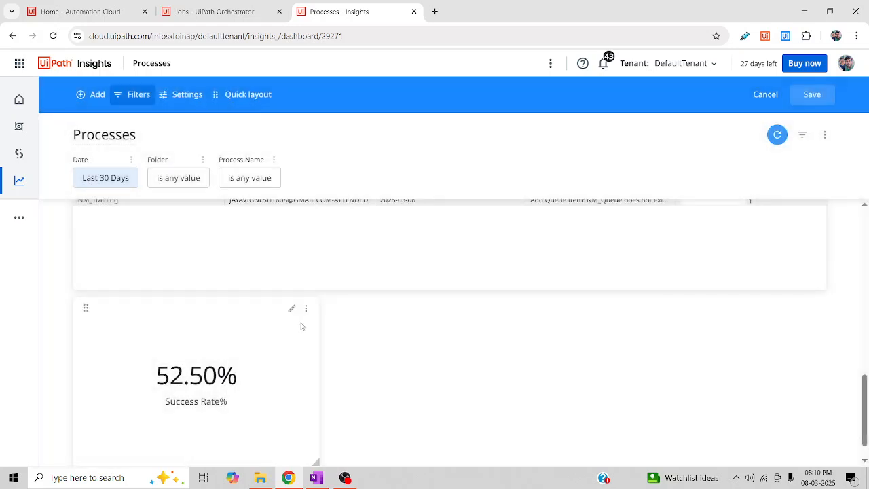
pyautogui.click(306, 309)
pyautogui.click(291, 281)
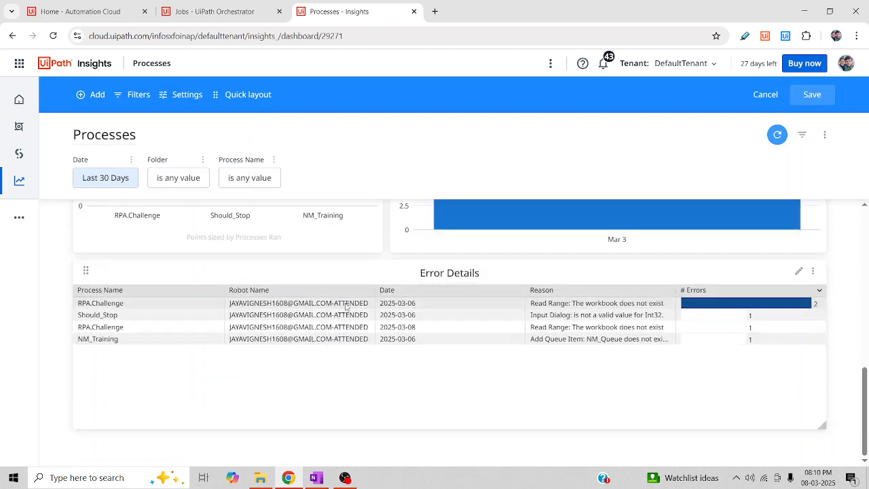
# Step: Review the metrics of the Jobs Info tile, from Processes Ran and Success Rate through Avg Run Time
pyautogui.scroll(10, 547, 315)
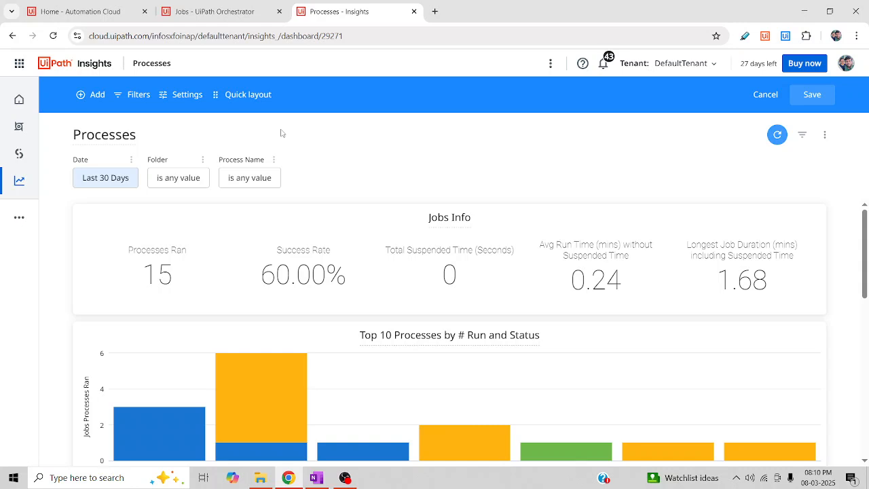
pyautogui.moveTo(425, 218); pyautogui.dragTo(483, 221)
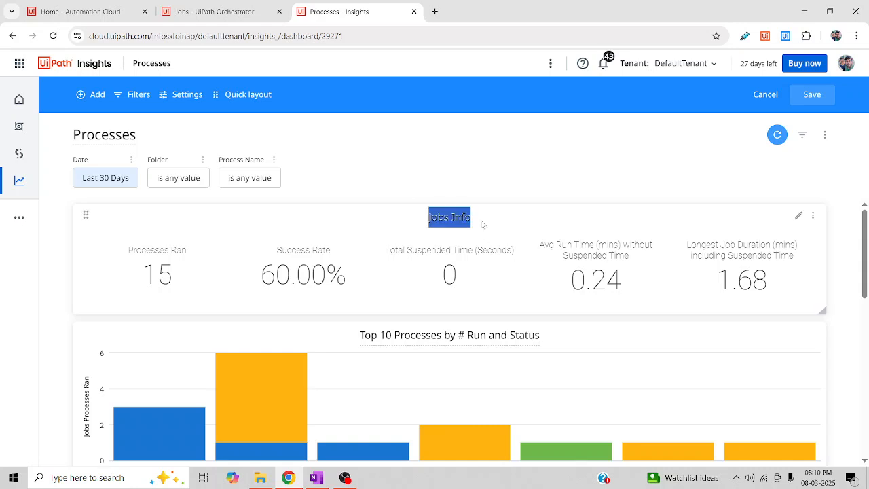
pyautogui.click(473, 180)
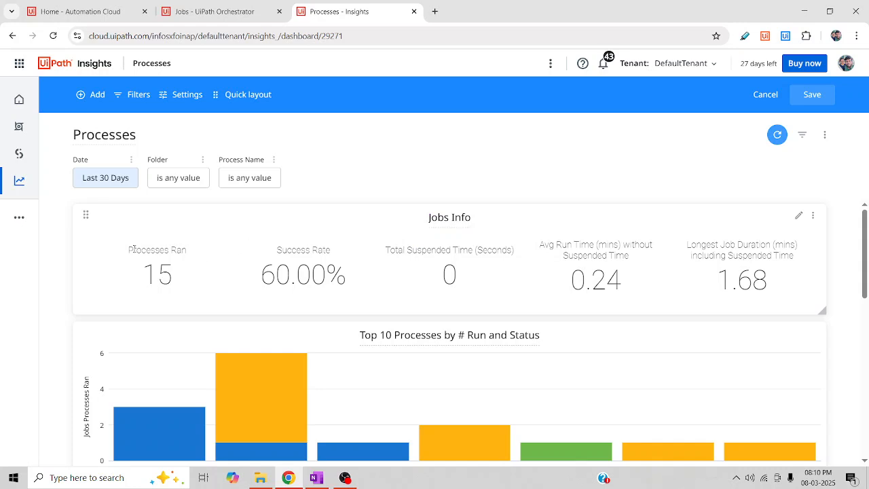
pyautogui.moveTo(129, 251); pyautogui.dragTo(188, 250)
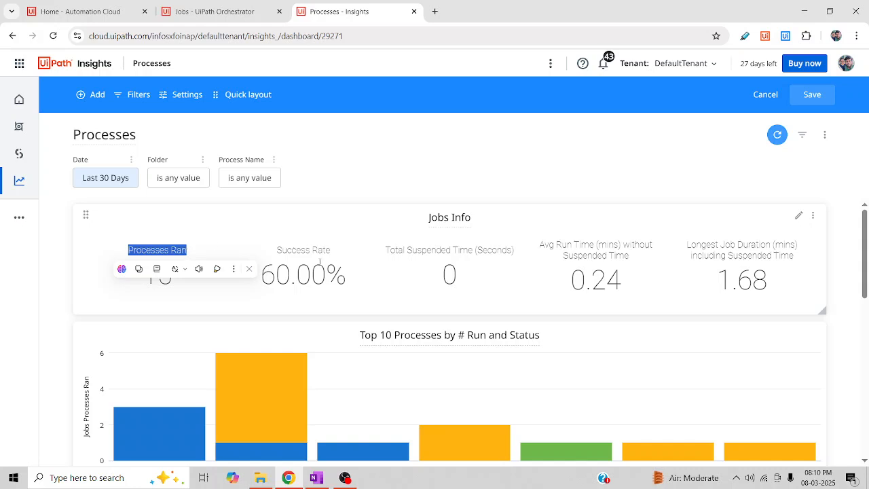
pyautogui.moveTo(278, 251); pyautogui.dragTo(331, 252)
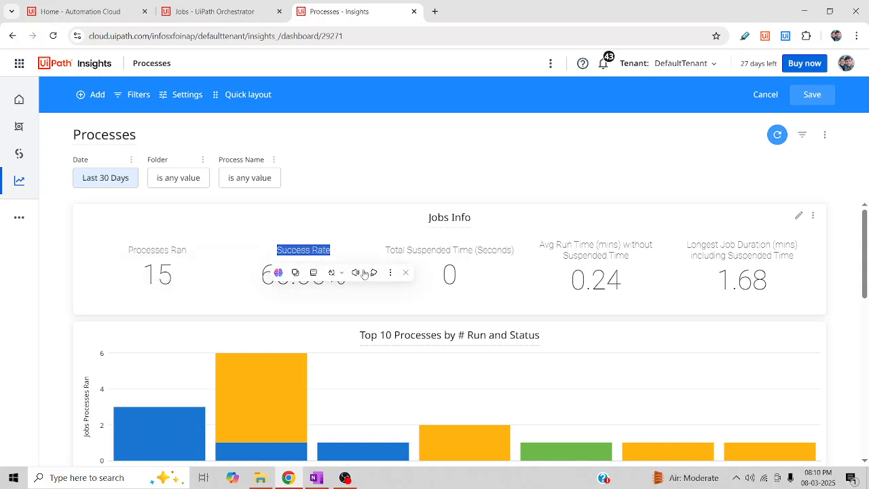
pyautogui.moveTo(388, 250); pyautogui.dragTo(486, 250)
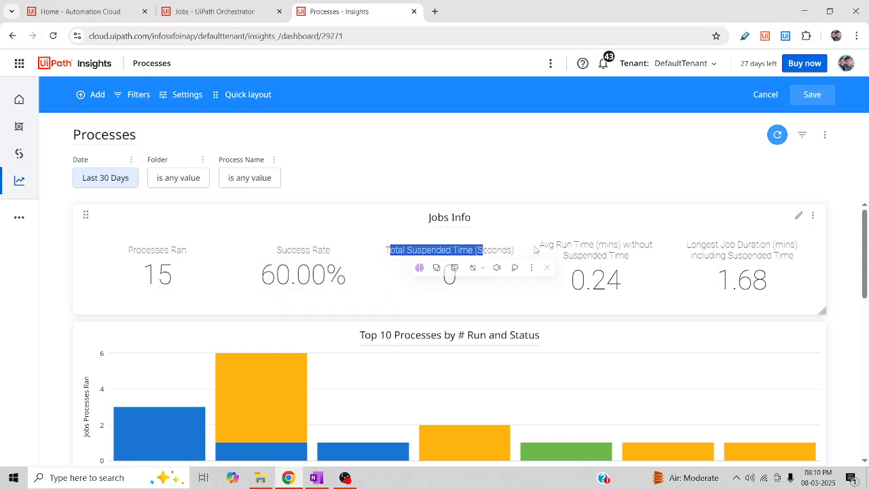
pyautogui.moveTo(539, 244); pyautogui.dragTo(581, 245)
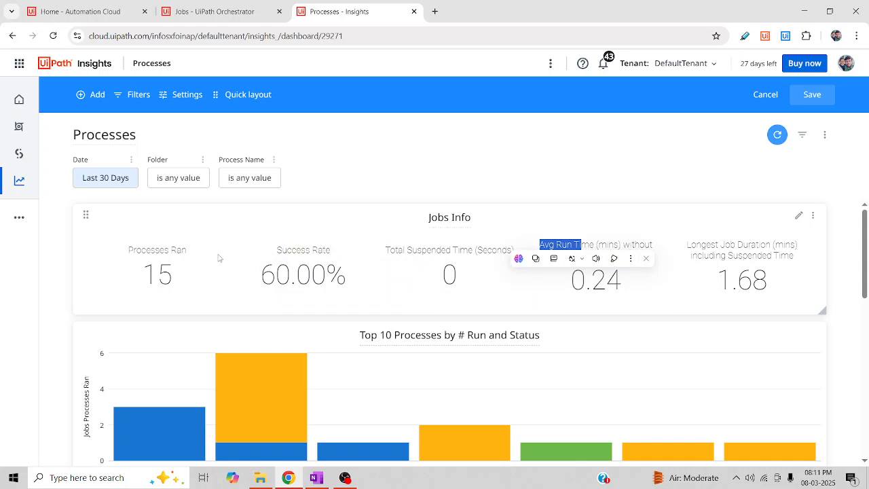
# Step: Review the run-status chart with its legend, along with the faulted-jobs and weekly-runs charts
pyautogui.scroll(-2, 214, 255)
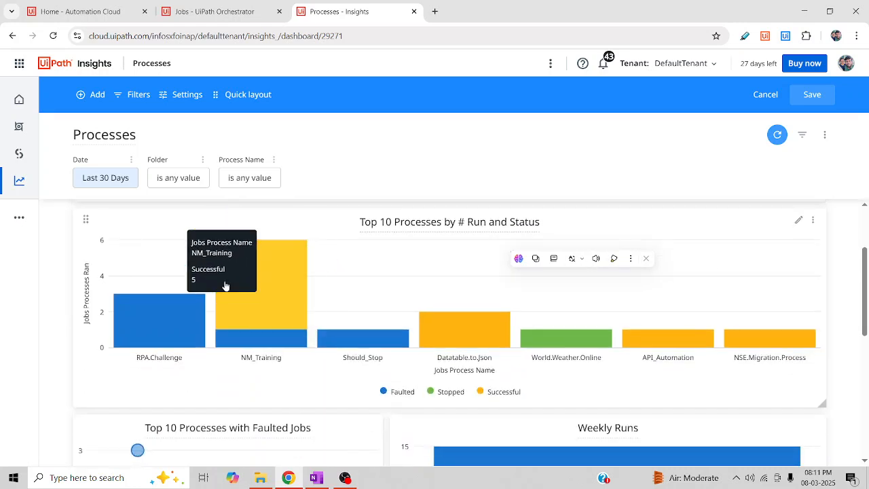
pyautogui.click(526, 395)
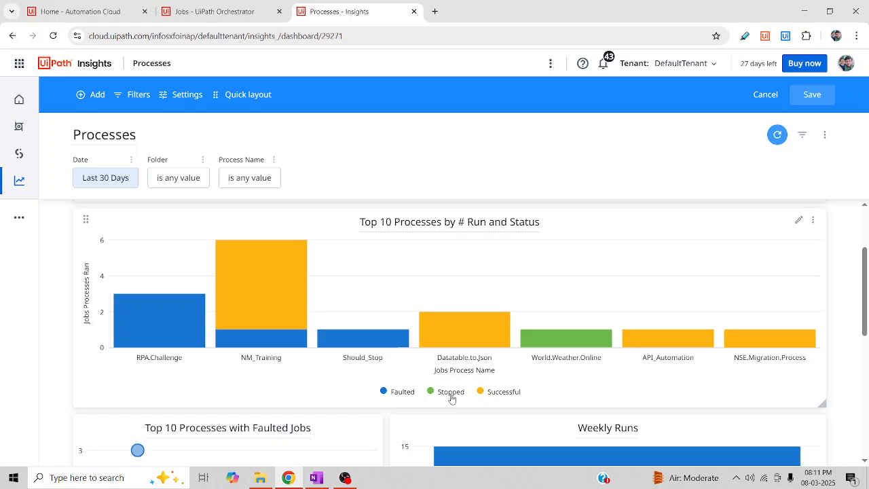
pyautogui.scroll(-2, 452, 398)
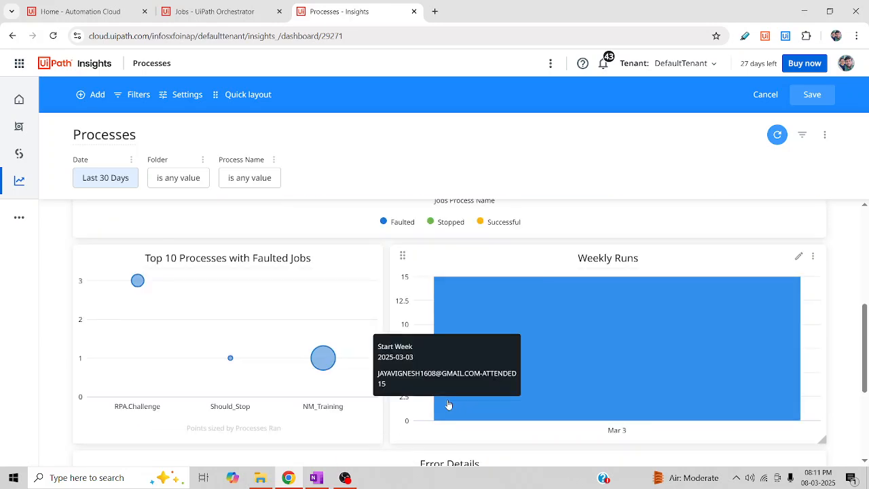
pyautogui.scroll(4, 448, 404)
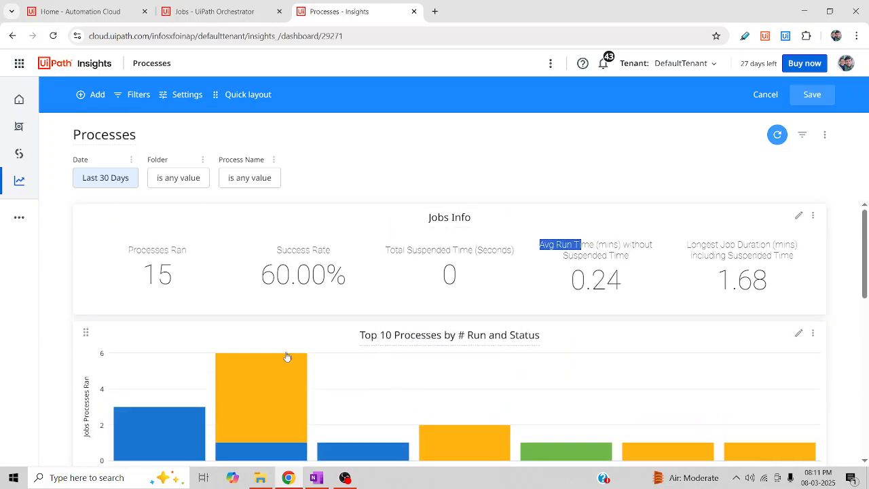
# Step: Open the Jobs Info tile for editing, collapse its visualization and expand its filters
pyautogui.moveTo(406, 227); pyautogui.dragTo(509, 227)
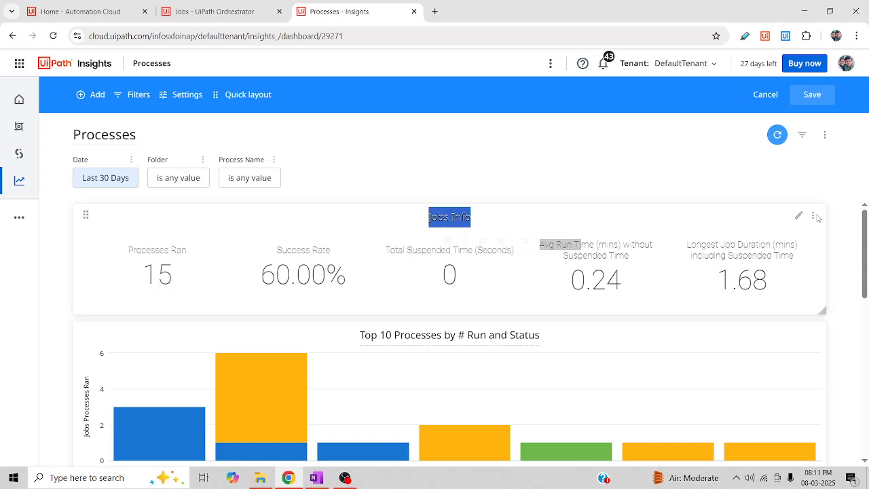
pyautogui.click(813, 216)
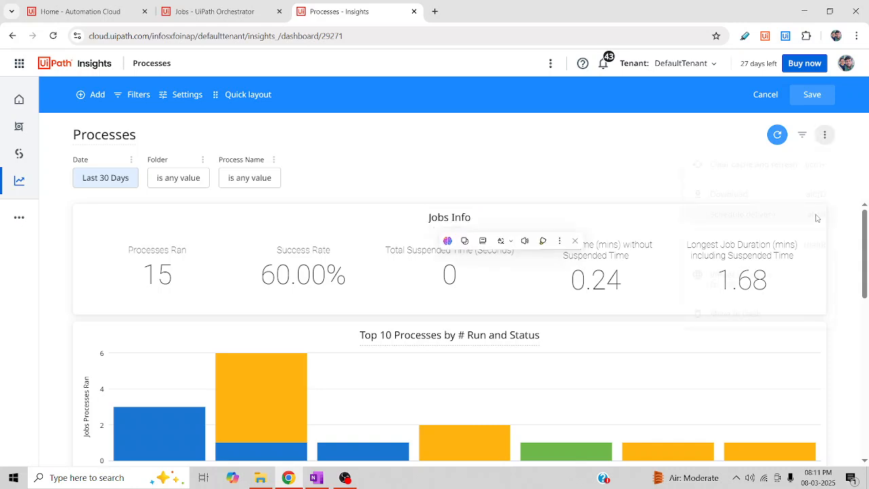
pyautogui.click(659, 163)
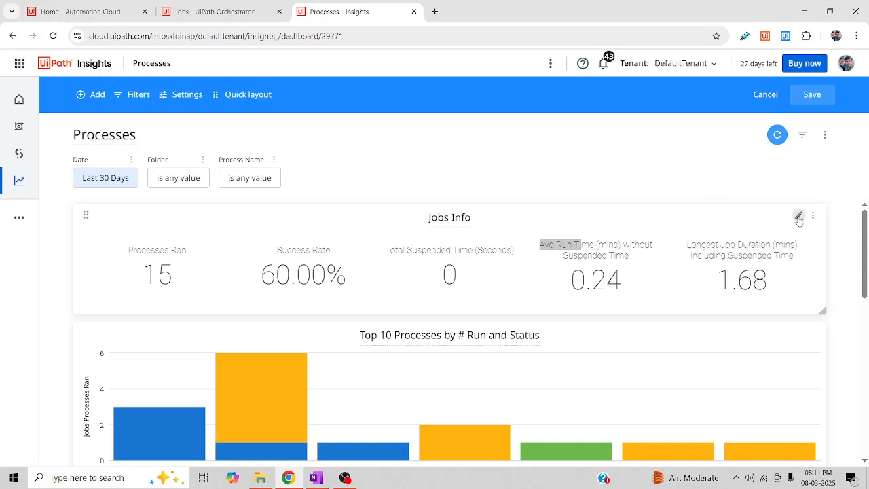
pyautogui.click(798, 215)
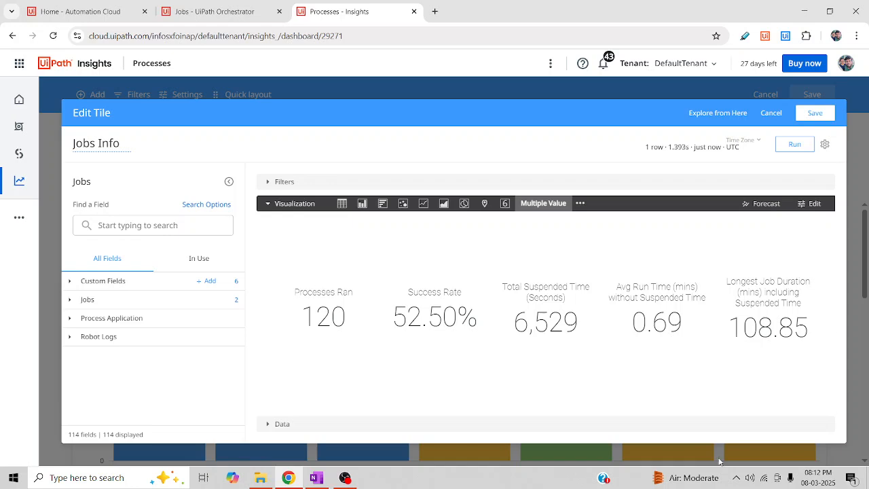
pyautogui.click(268, 204)
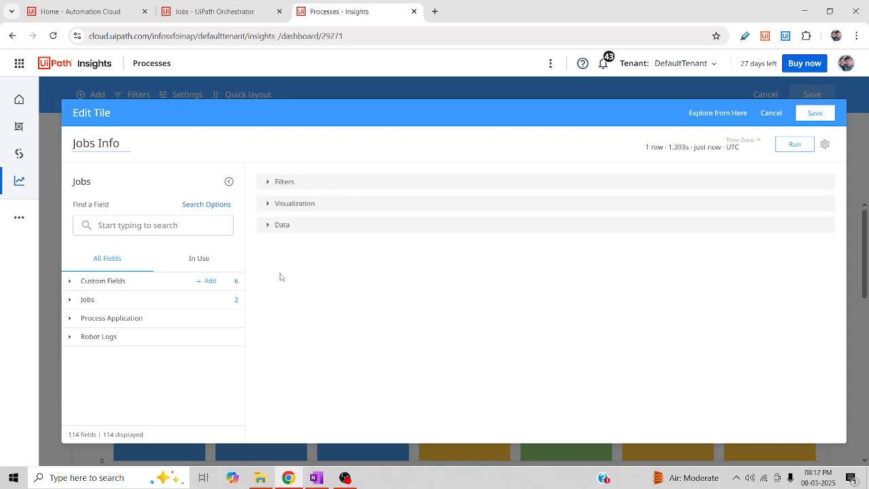
pyautogui.click(269, 182)
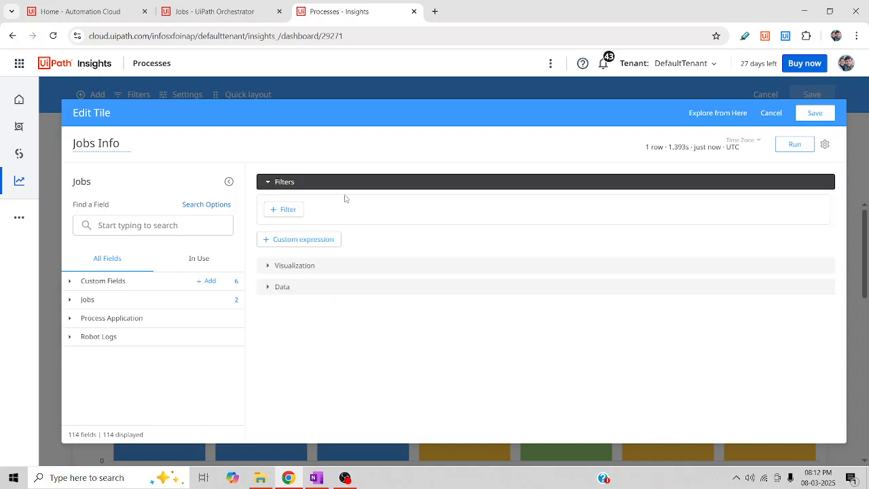
# Step: Switch to Orchestrator to check the UiPath Insights folder and its jobs, and return to the Insights tile editor
pyautogui.click(247, 15)
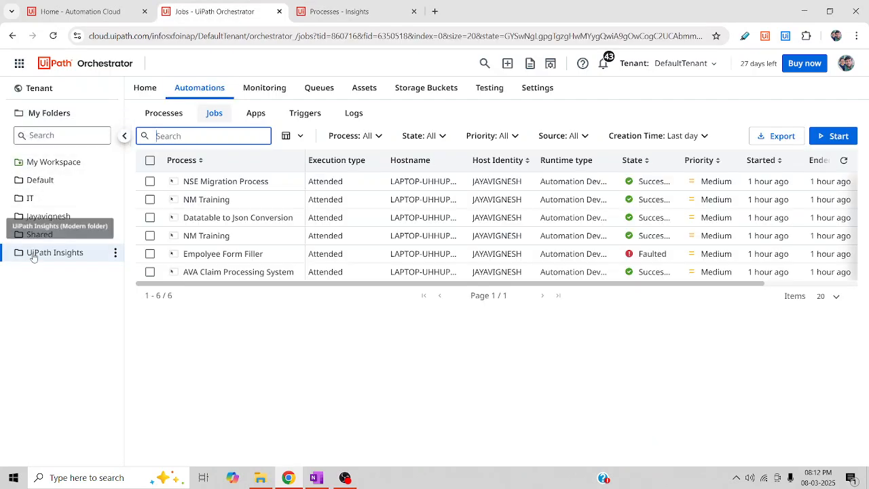
pyautogui.click(339, 12)
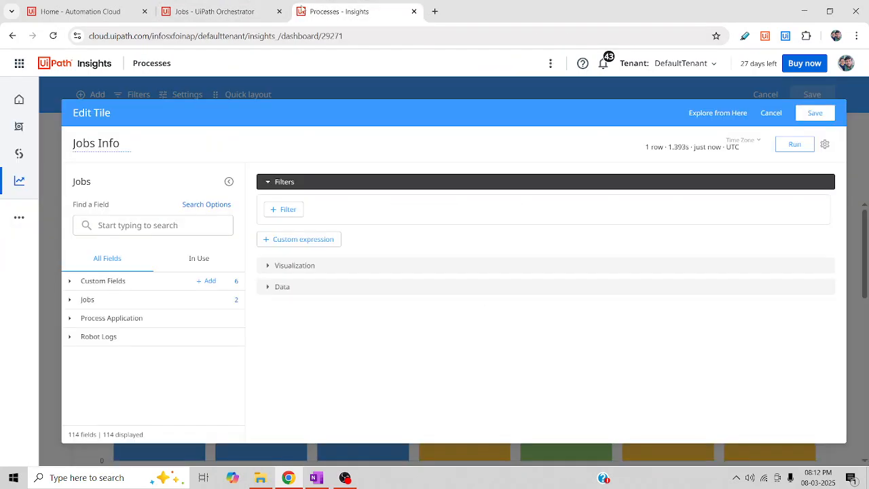
pyautogui.click(215, 11)
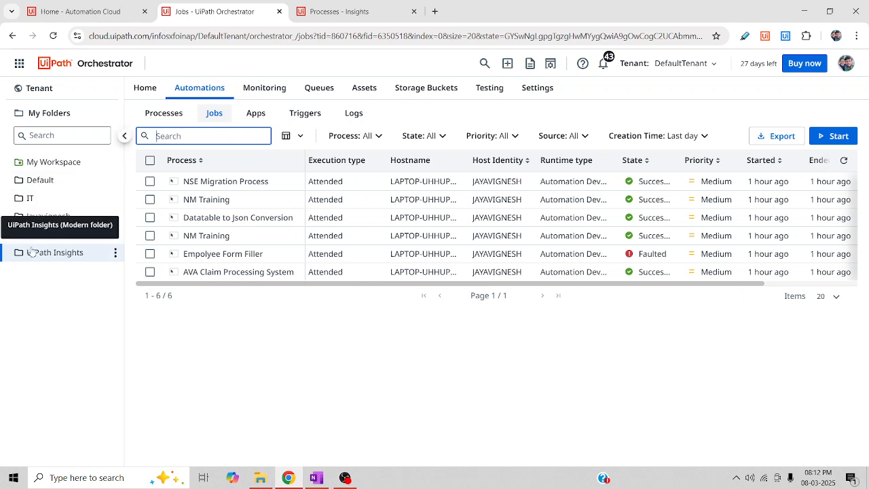
pyautogui.click(370, 10)
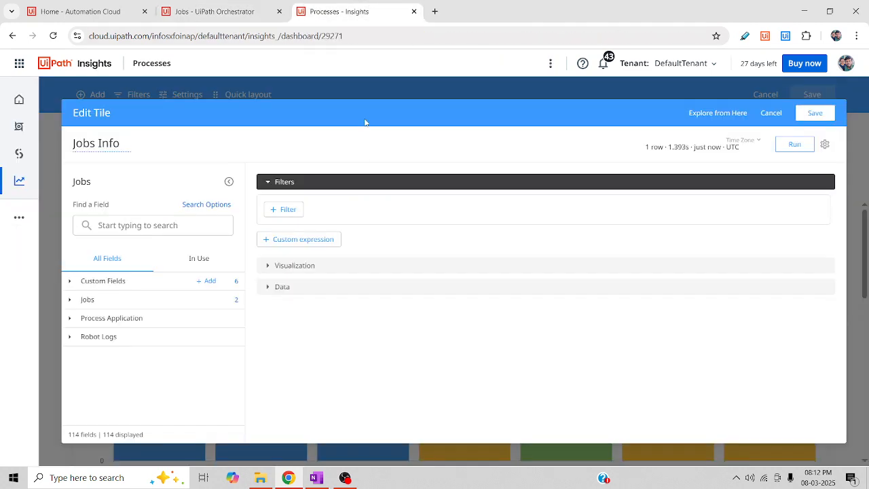
# Step: Add a Jobs Folder filter to the Jobs Info tile and set it to "UiPath Insights"
pyautogui.click(287, 211)
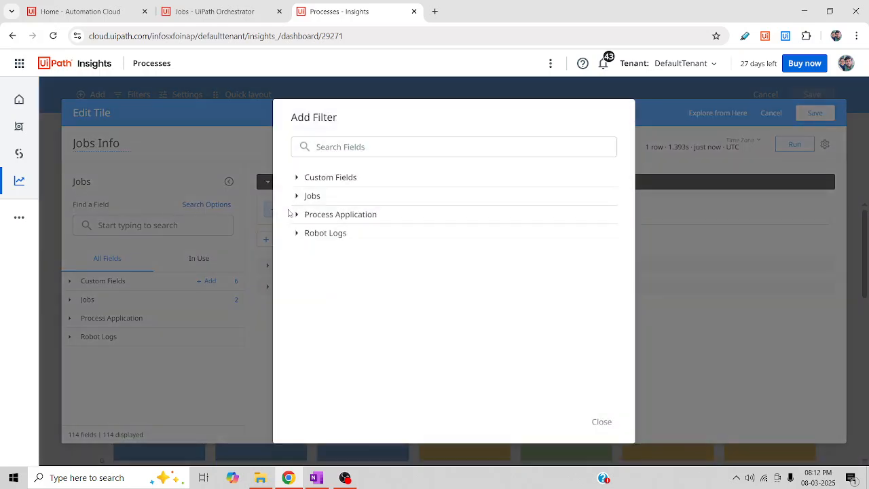
pyautogui.click(363, 147)
pyautogui.write('F')
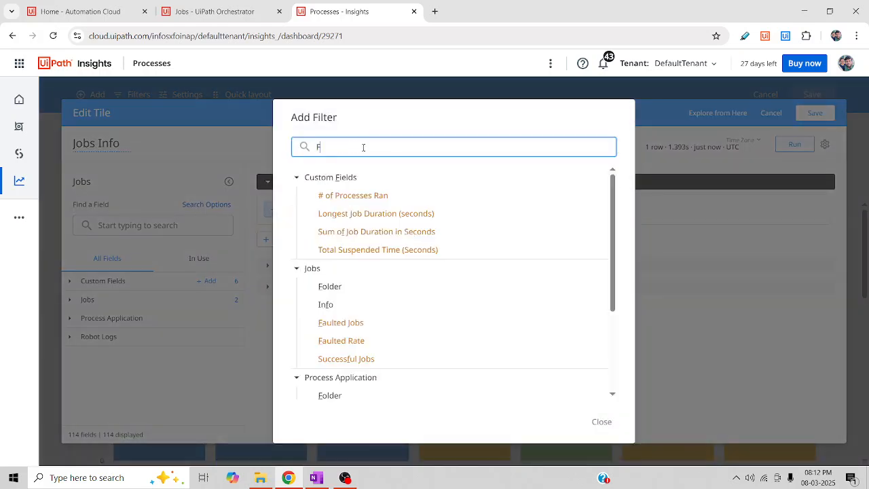
pyautogui.write('olde')
pyautogui.click(330, 195)
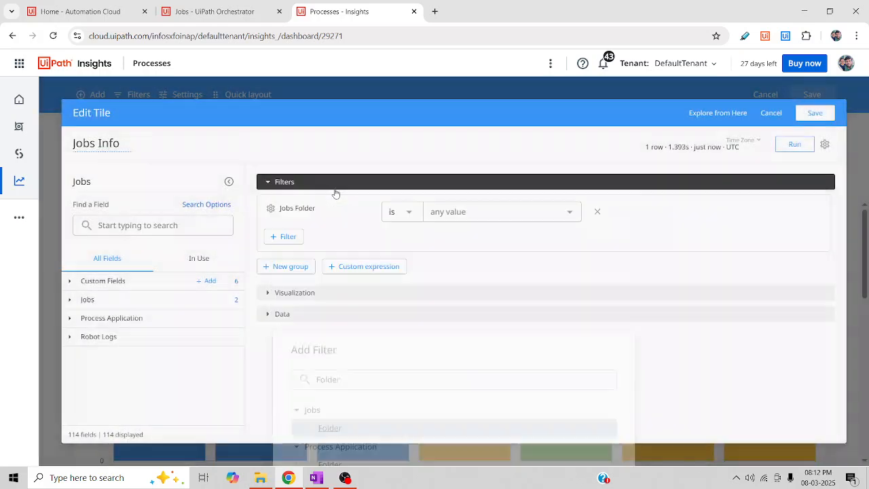
pyautogui.click(469, 211)
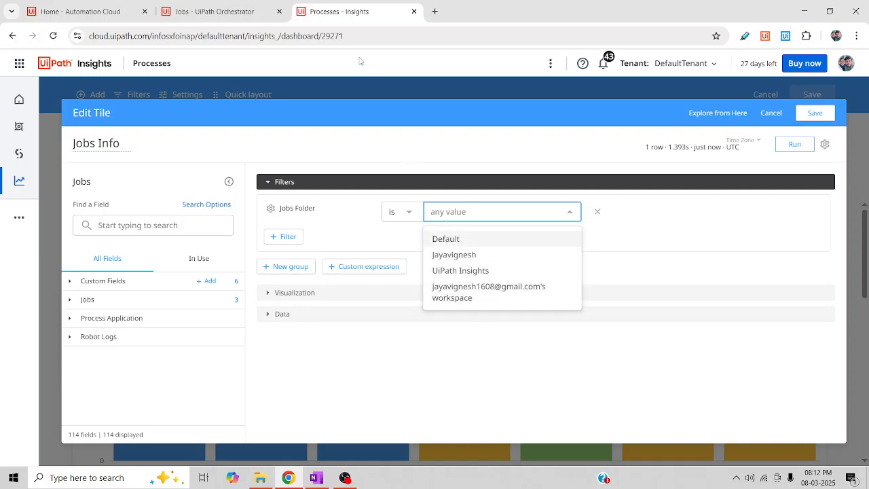
pyautogui.click(457, 271)
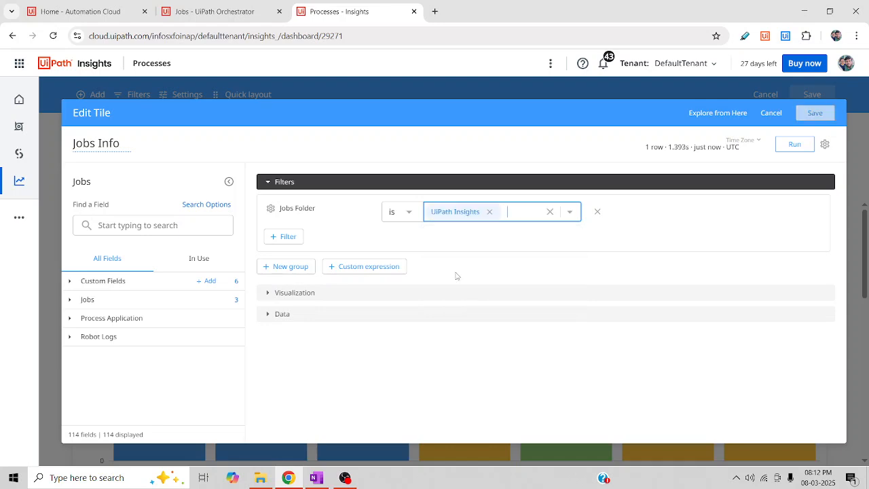
# Step: Check the folder list in Orchestrator again and remove the Jobs Folder filter from the Jobs Info tile
pyautogui.click(205, 6)
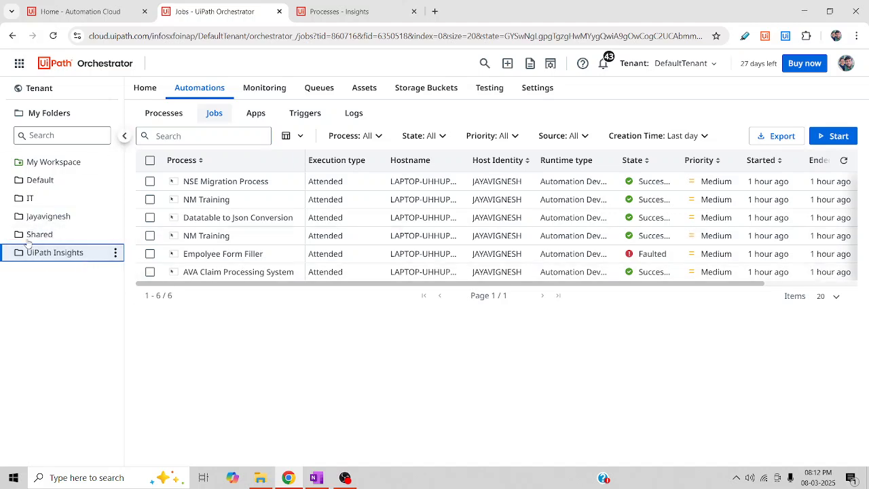
pyautogui.click(327, 10)
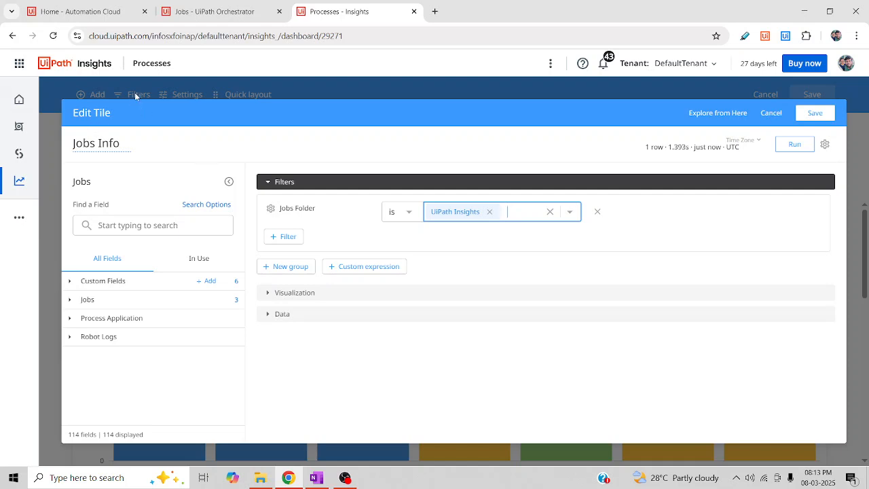
pyautogui.click(596, 213)
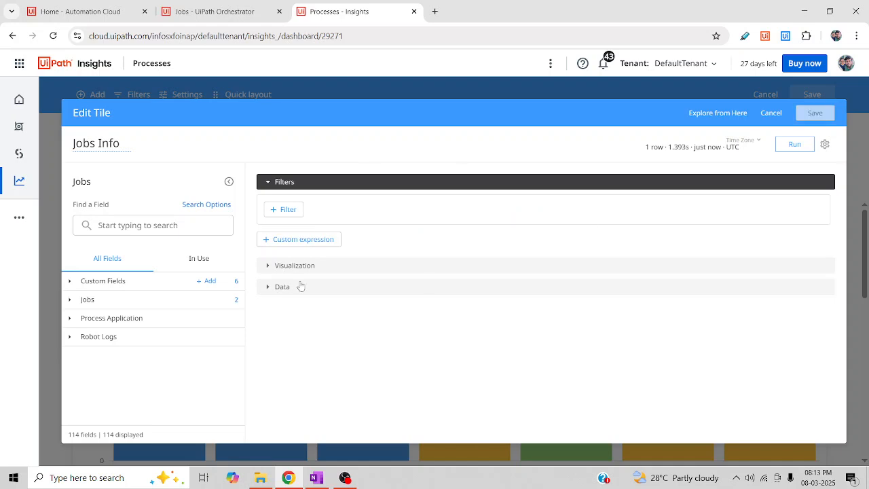
pyautogui.click(264, 183)
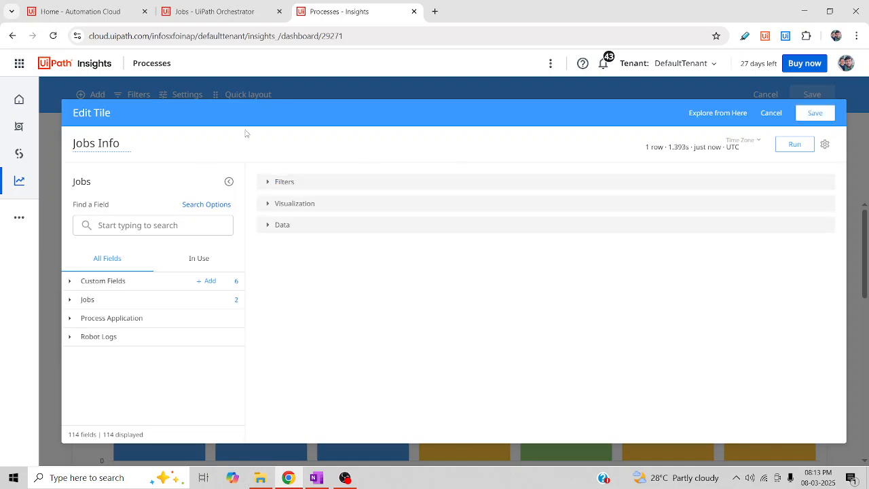
# Step: Look through the field groups available for a tile filter without adding one, and show the tile's visualization again
pyautogui.click(267, 181)
pyautogui.click(303, 211)
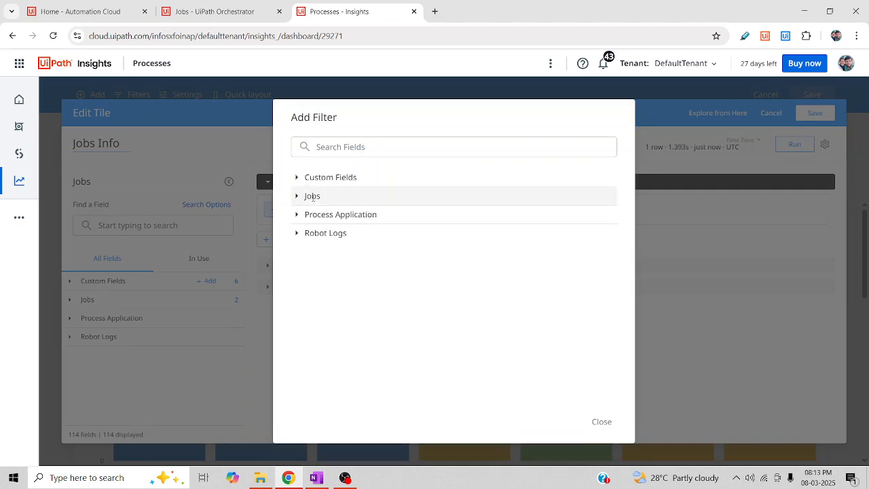
pyautogui.click(313, 195)
pyautogui.click(302, 196)
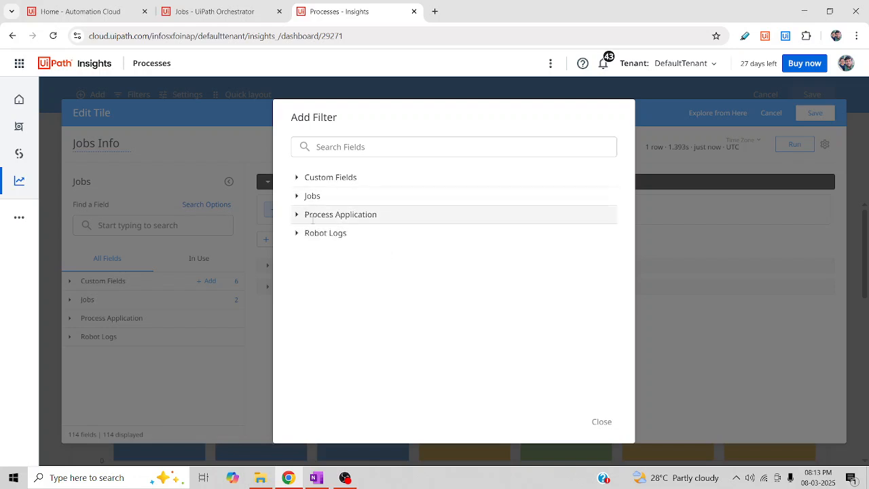
pyautogui.click(706, 205)
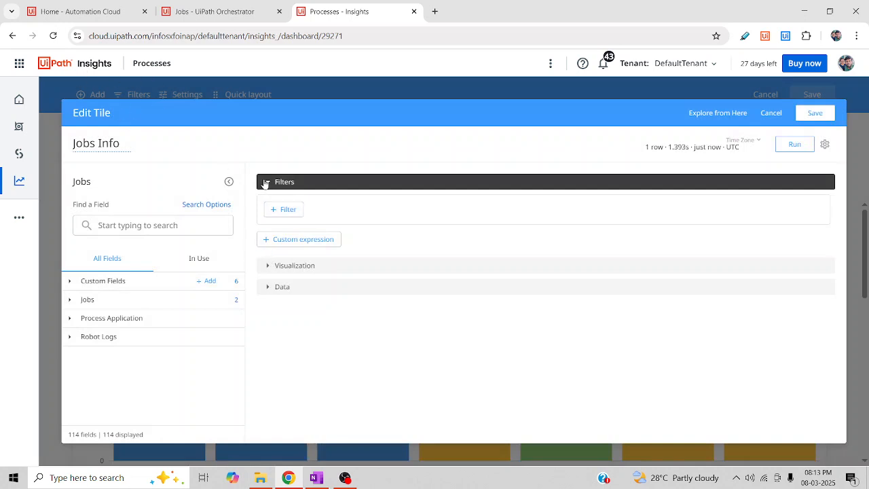
pyautogui.click(264, 183)
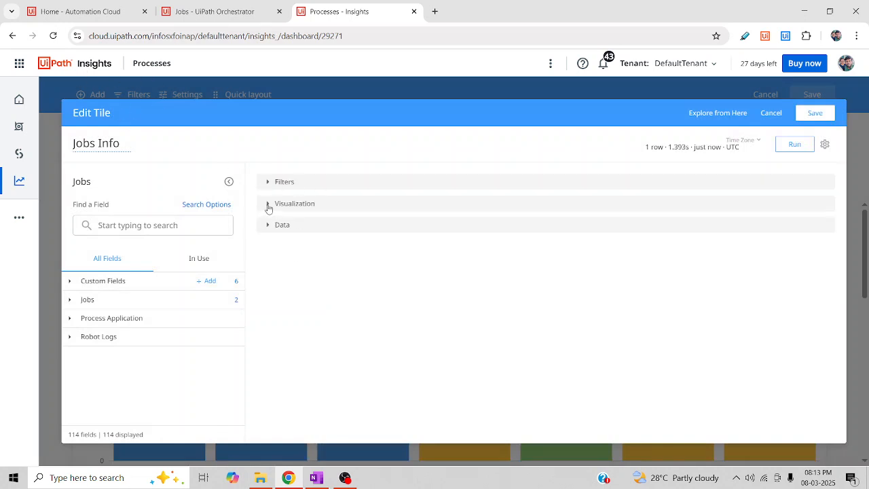
pyautogui.click(268, 204)
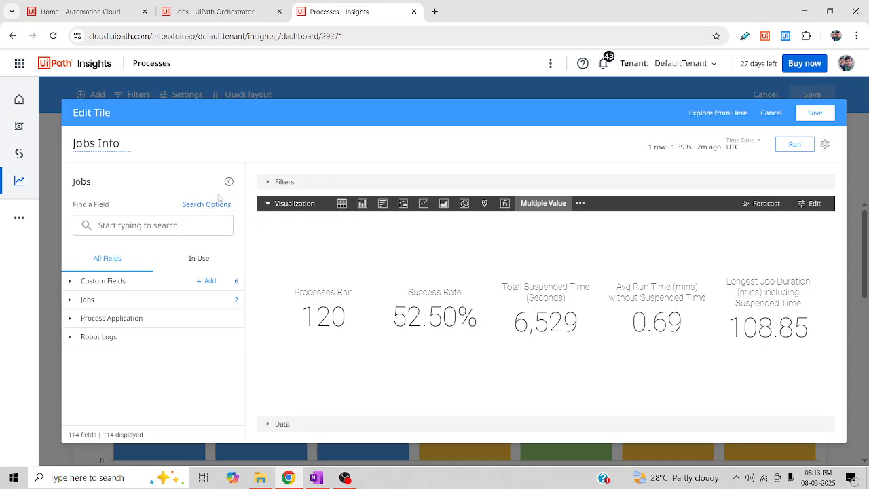
# Step: Examine the Jobs Info tile's data results, comparing them with its filters and visualization
pyautogui.click(268, 205)
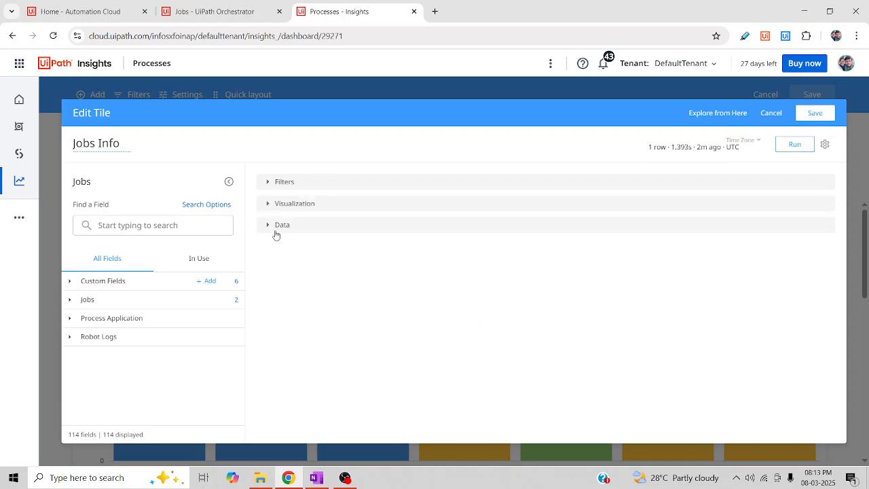
pyautogui.click(273, 225)
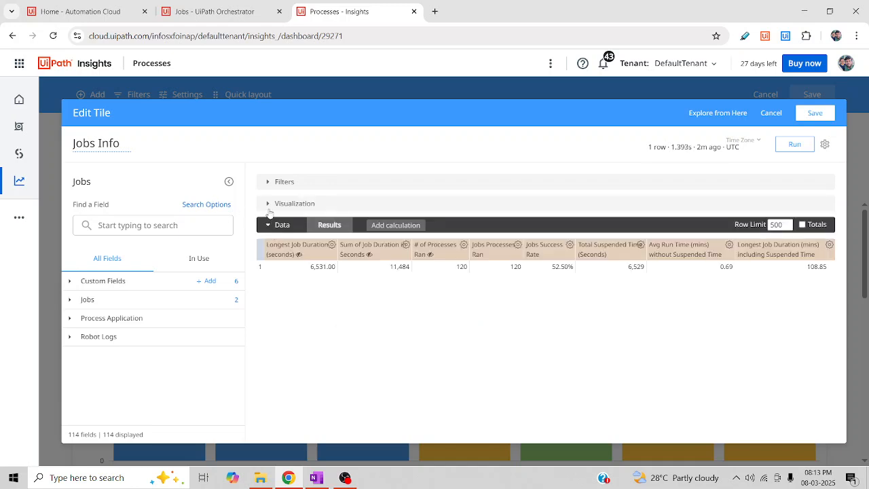
pyautogui.click(270, 203)
pyautogui.click(269, 203)
pyautogui.click(274, 184)
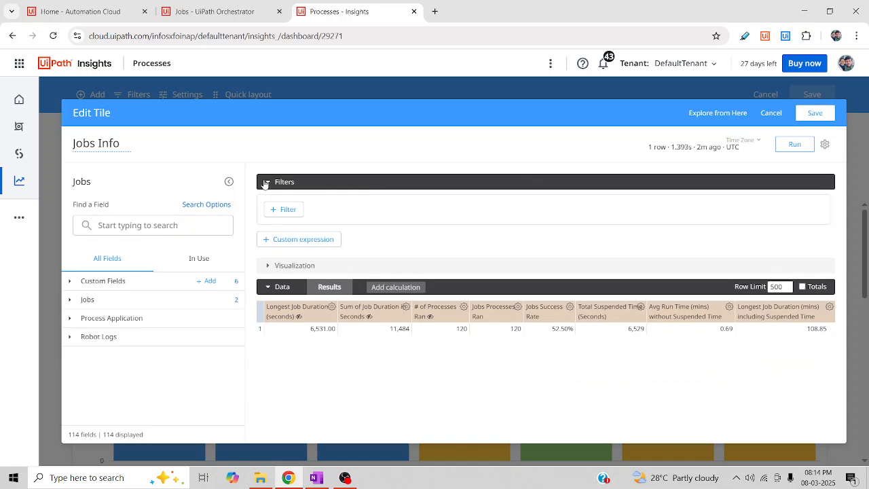
pyautogui.click(265, 182)
pyautogui.click(268, 205)
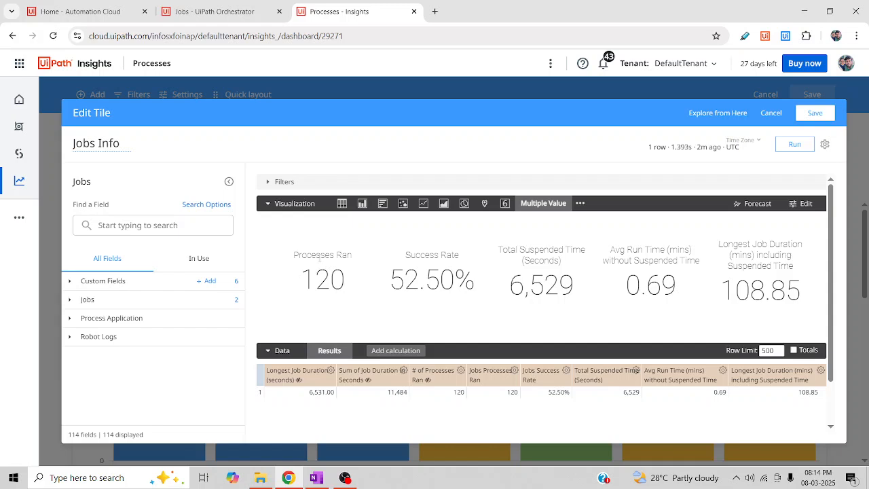
pyautogui.click(275, 203)
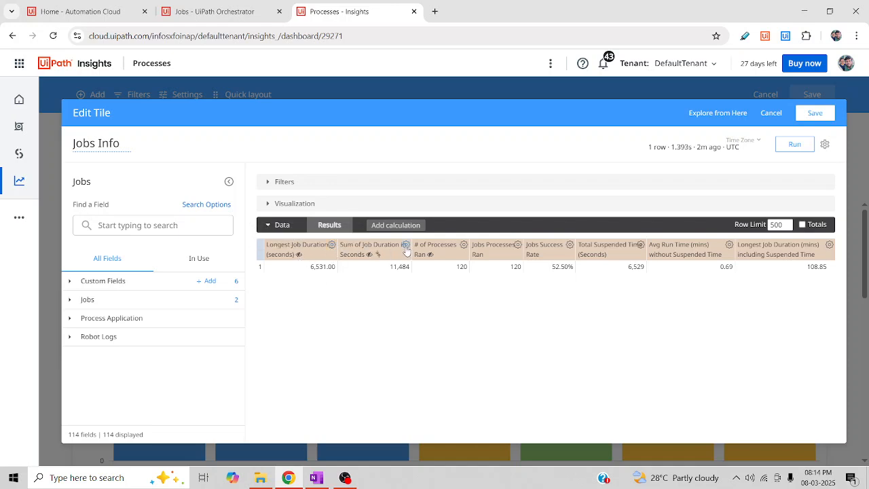
# Step: Review the field options of the Longest Job Duration (seconds) column and compare the result columns with the tile's visualization
pyautogui.click(332, 245)
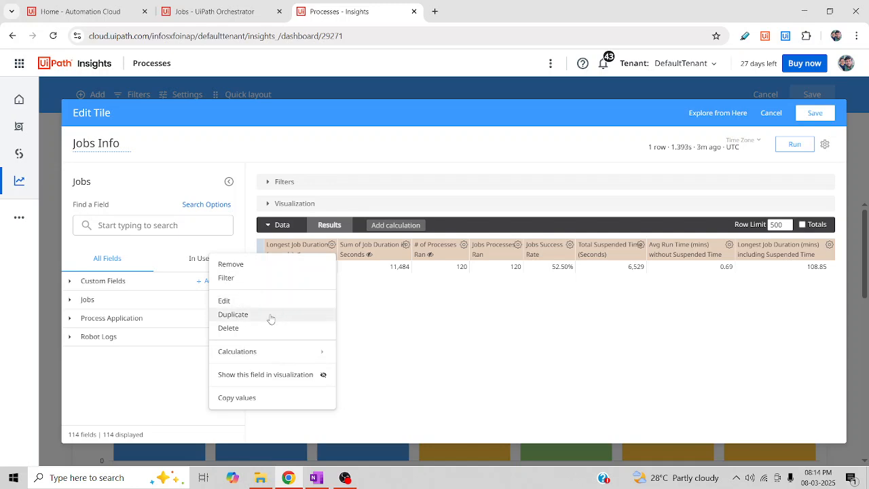
pyautogui.moveTo(299, 351)
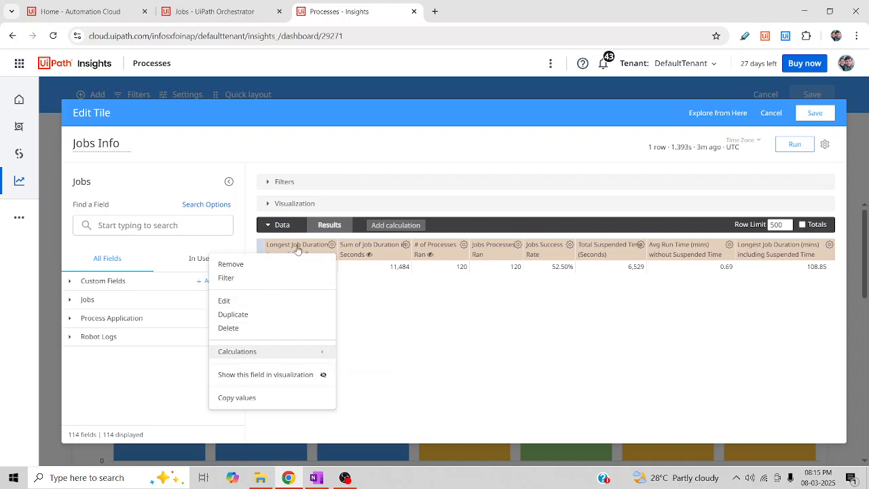
pyautogui.click(434, 367)
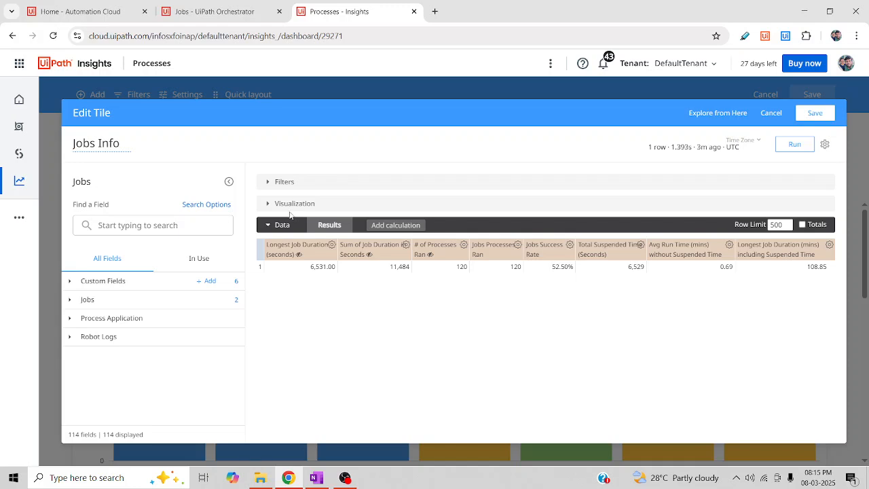
pyautogui.click(272, 203)
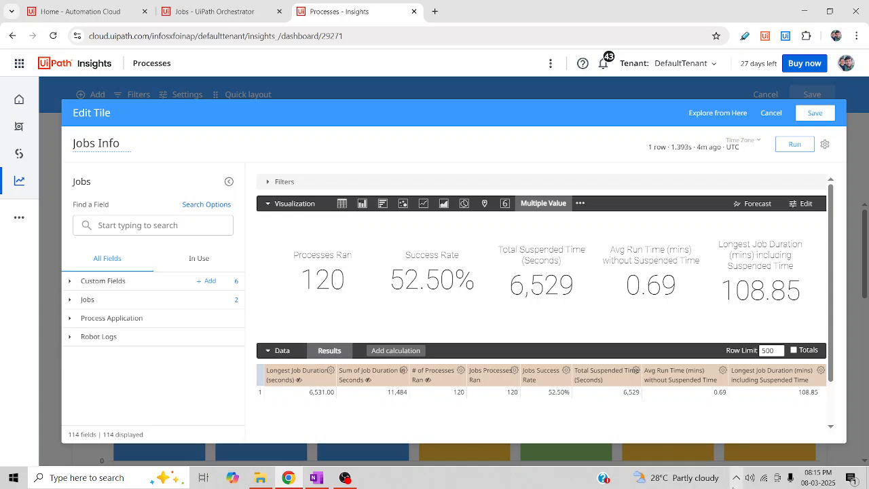
pyautogui.click(270, 204)
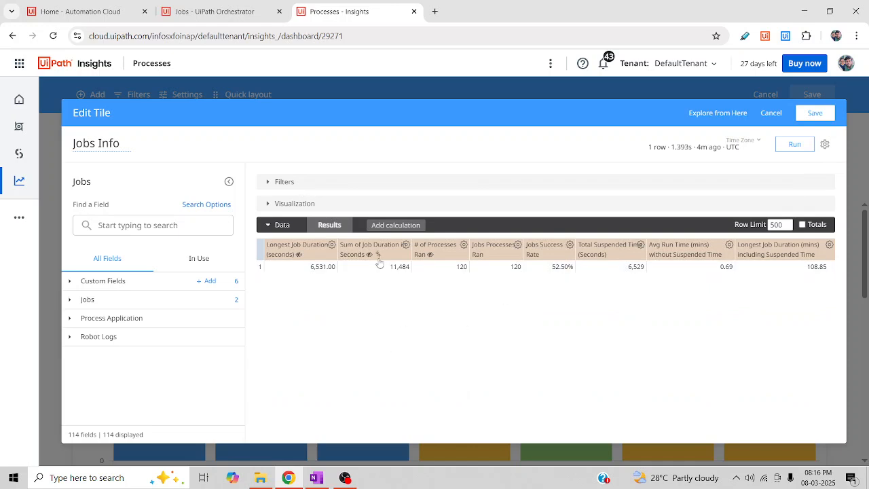
pyautogui.click(269, 206)
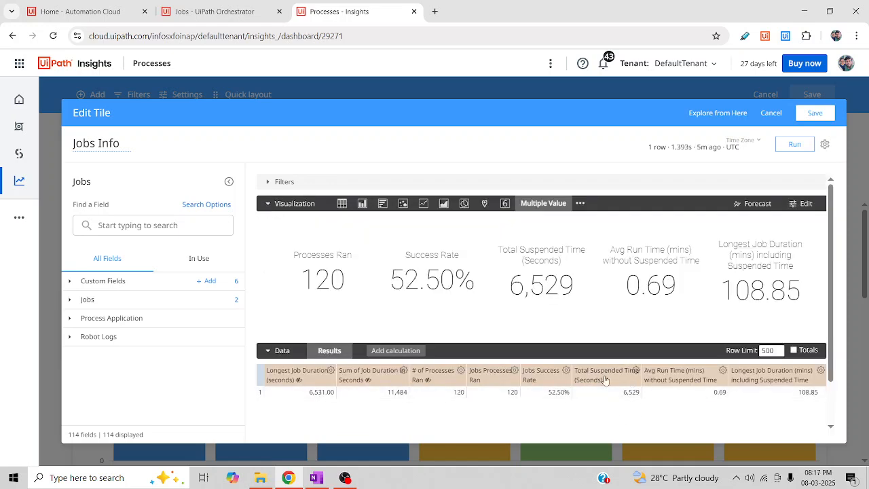
# Step: Hide Total Suspended Time, Avg Run Time without Suspended Time and Longest Job Duration including Suspended Time from the visualization
pyautogui.click(635, 371)
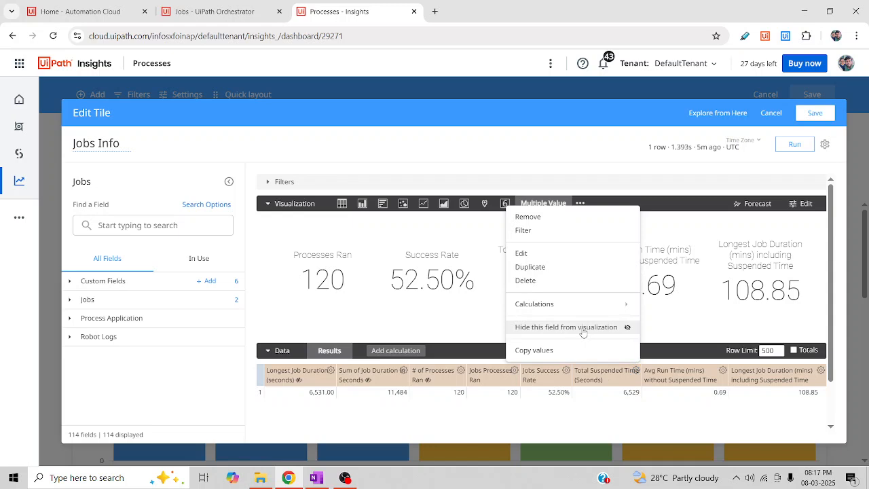
pyautogui.click(583, 334)
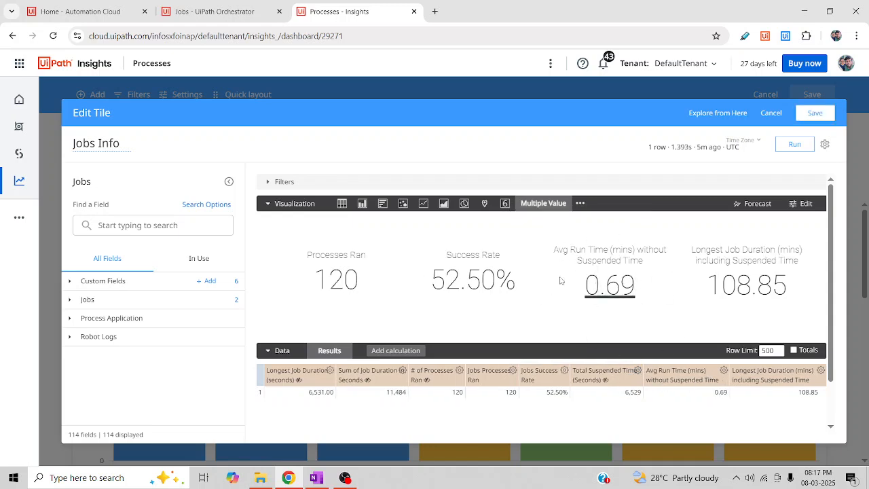
pyautogui.click(723, 371)
pyautogui.click(670, 329)
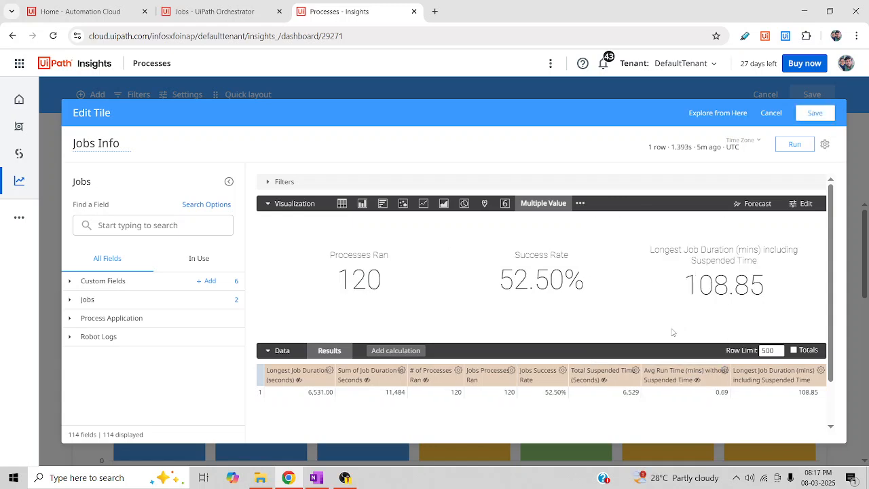
pyautogui.click(820, 371)
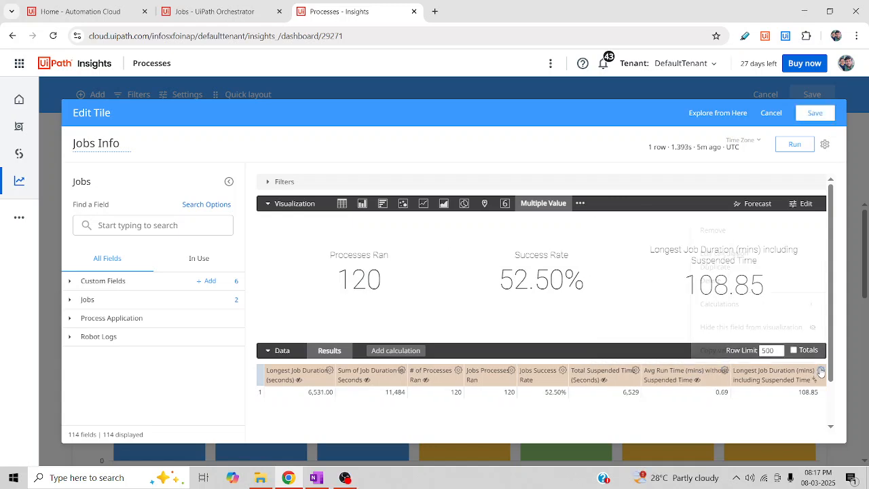
pyautogui.click(763, 330)
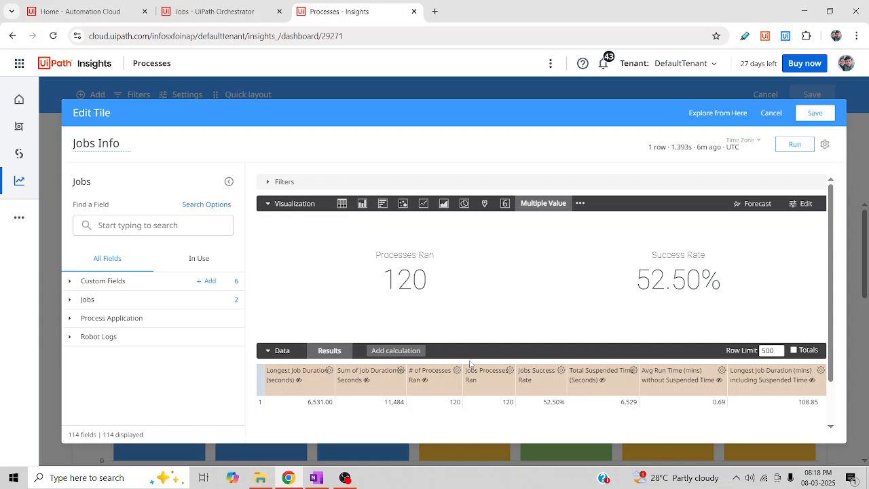
# Step: Search the tile's fields for "Job" and look through the matching dimensions and measures
pyautogui.scroll(-2, 475, 334)
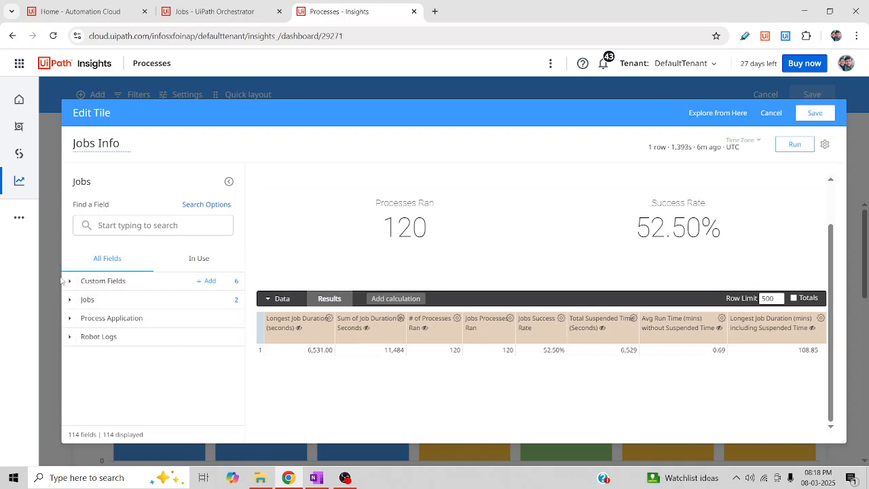
pyautogui.click(137, 226)
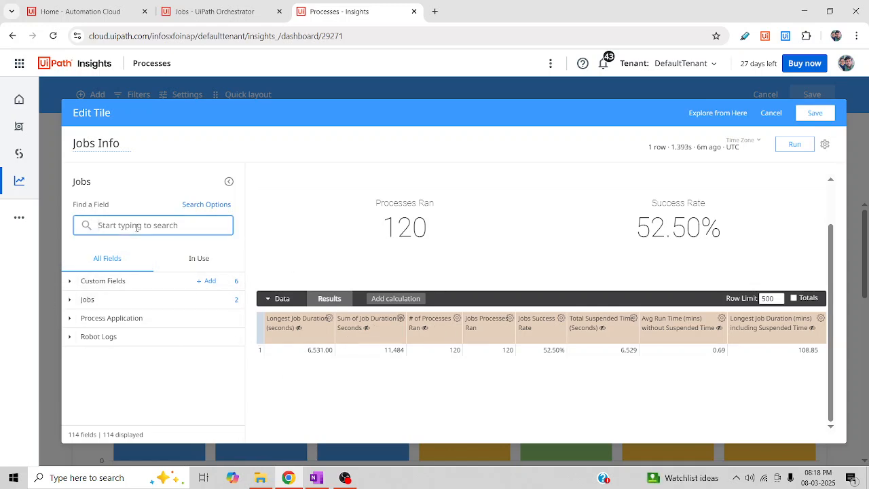
pyautogui.write('Job')
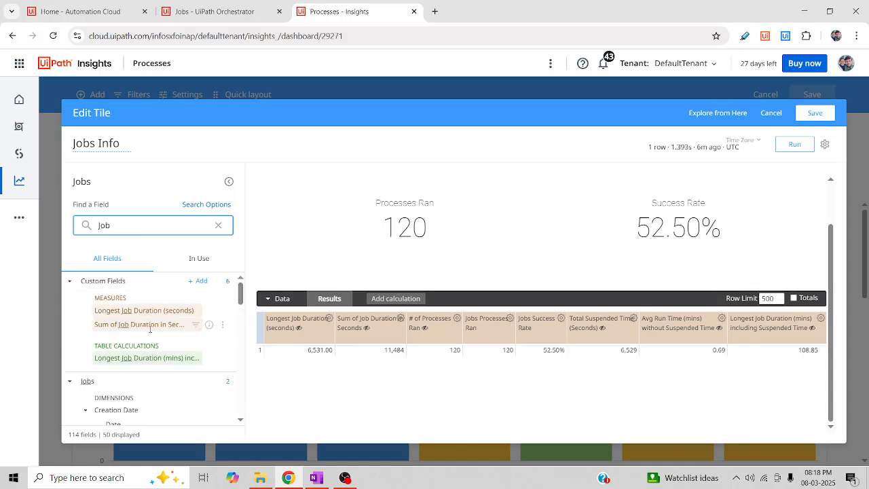
pyautogui.scroll(-1, 151, 334)
pyautogui.scroll(-5, 146, 339)
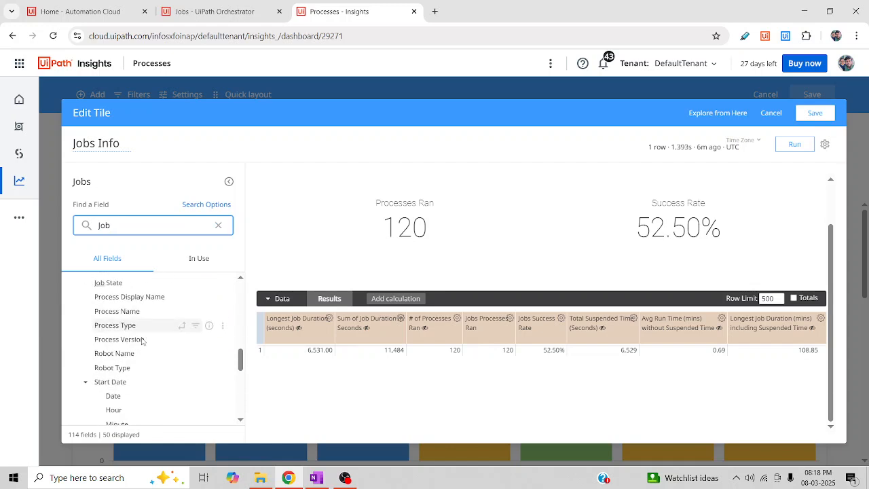
pyautogui.scroll(-4, 142, 342)
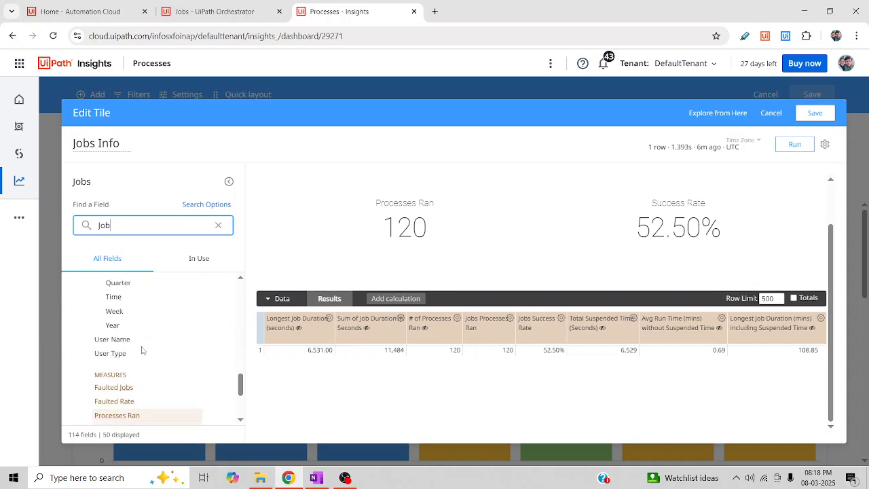
pyautogui.scroll(-2, 142, 350)
pyautogui.scroll(5, 142, 344)
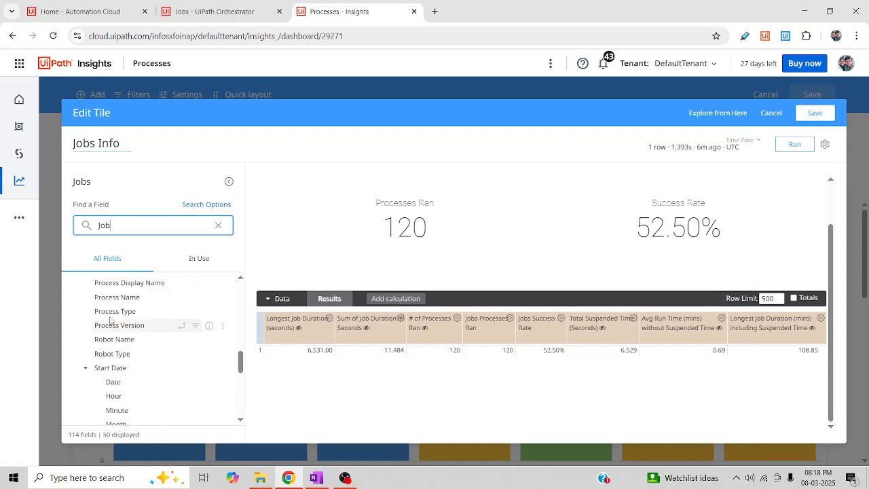
pyautogui.scroll(5, 150, 357)
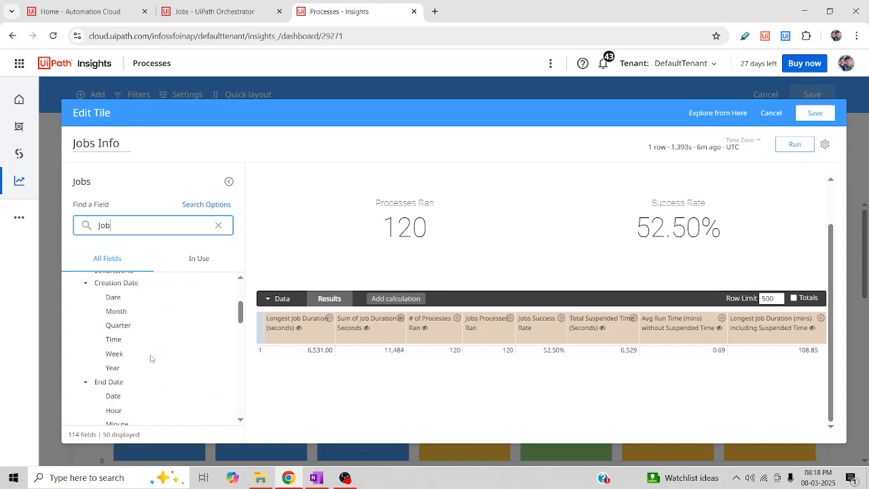
pyautogui.scroll(3, 123, 381)
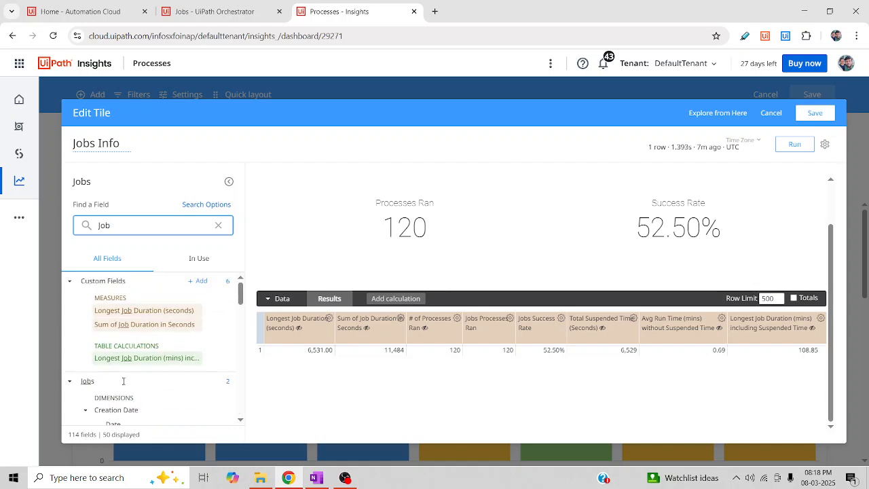
# Step: Narrow the field search to "Job Success", add the Successful Jobs measure to the tile and run the query
pyautogui.scroll(-3, 123, 381)
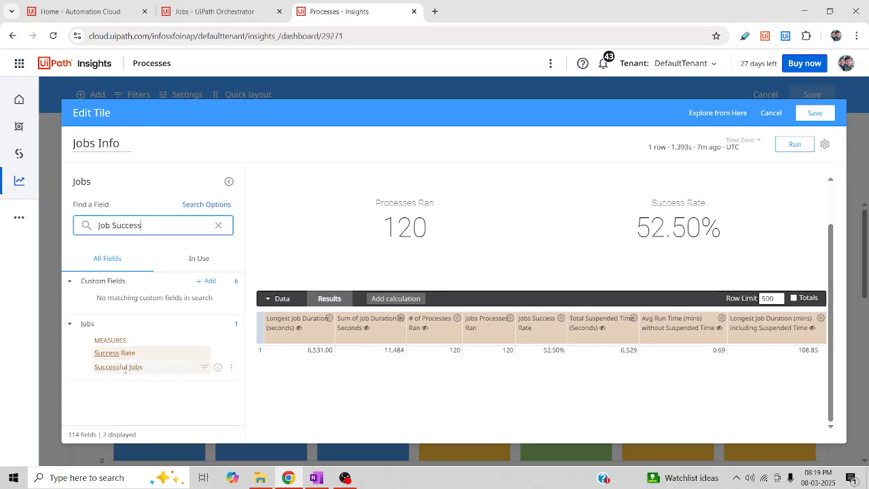
pyautogui.click(125, 369)
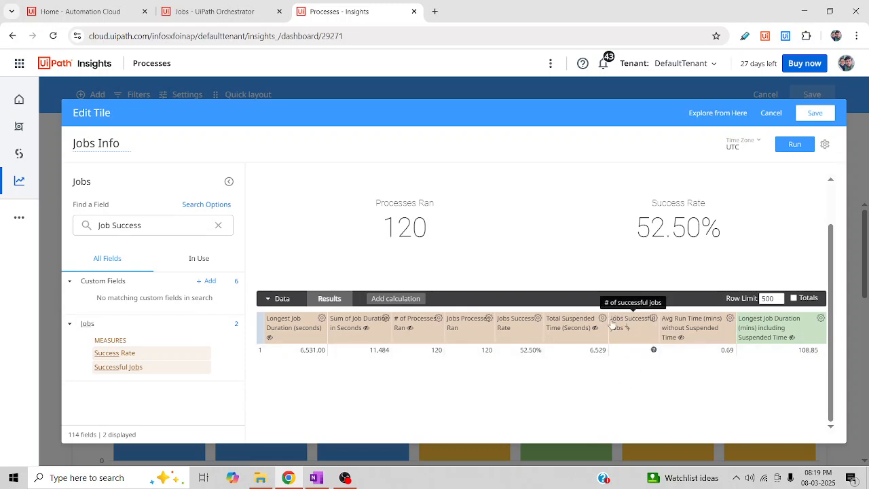
pyautogui.click(794, 146)
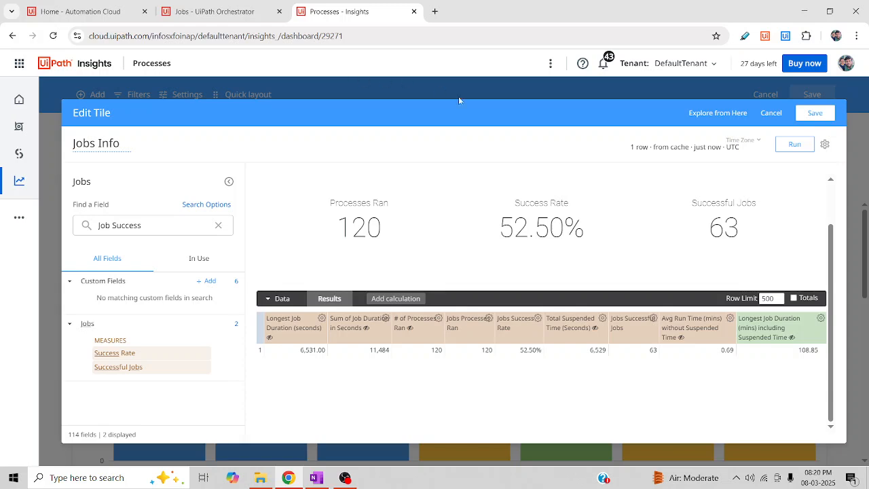
# Step: Search the fields for "Job Fa" and add the Faulted Jobs and Faulted Rate measures, running the query after each
pyautogui.doubleClick(125, 229)
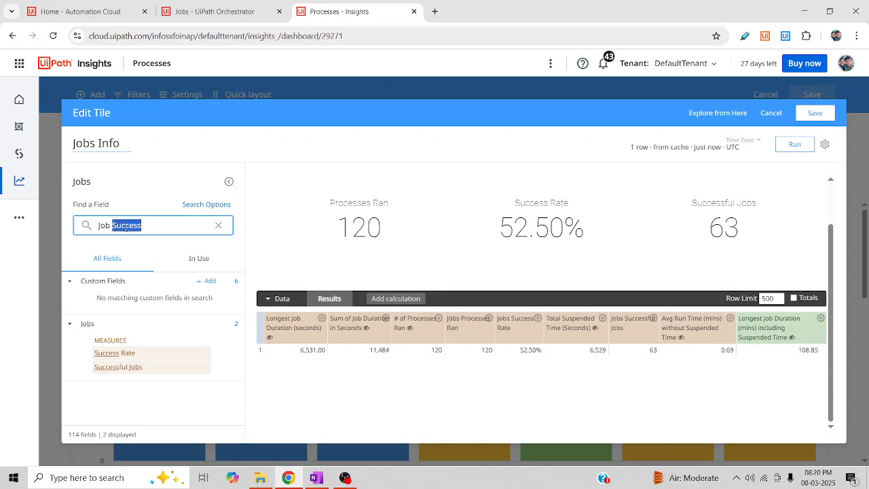
pyautogui.write('Fa')
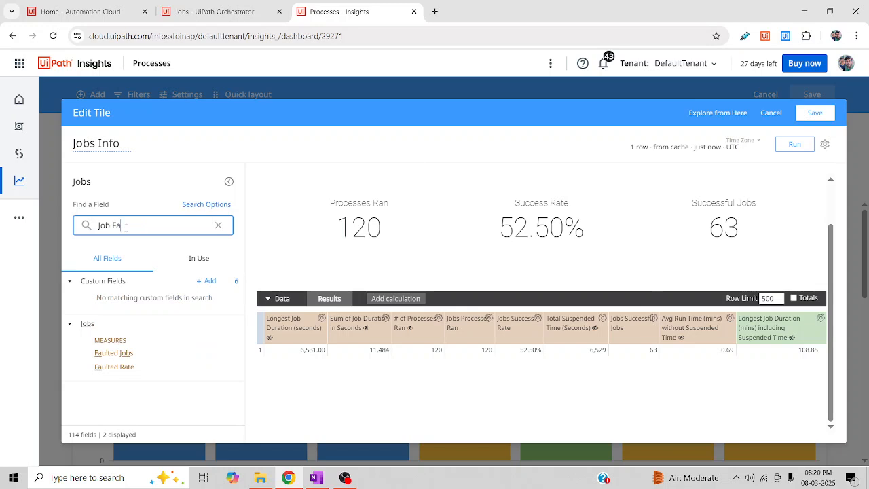
pyautogui.click(129, 352)
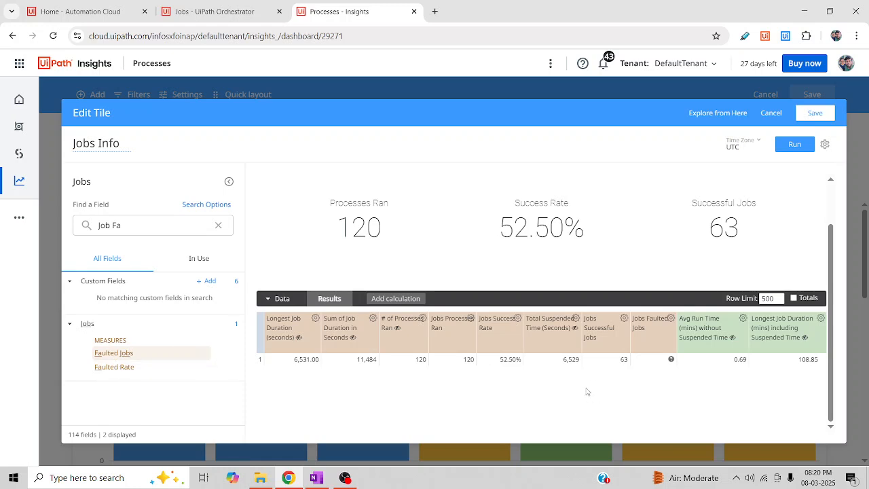
pyautogui.click(799, 146)
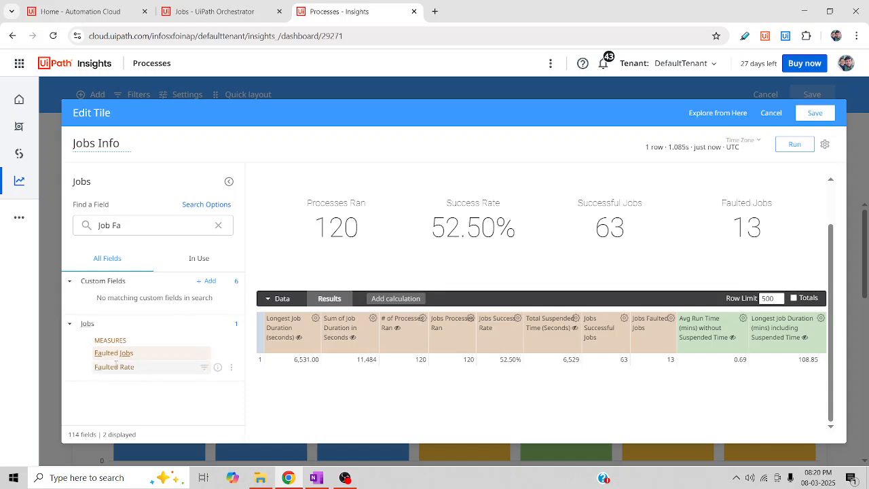
pyautogui.click(116, 366)
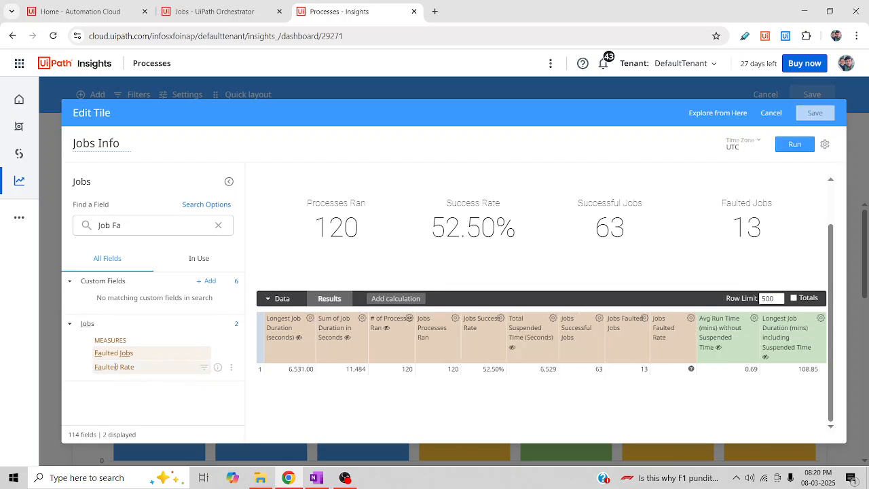
pyautogui.click(795, 145)
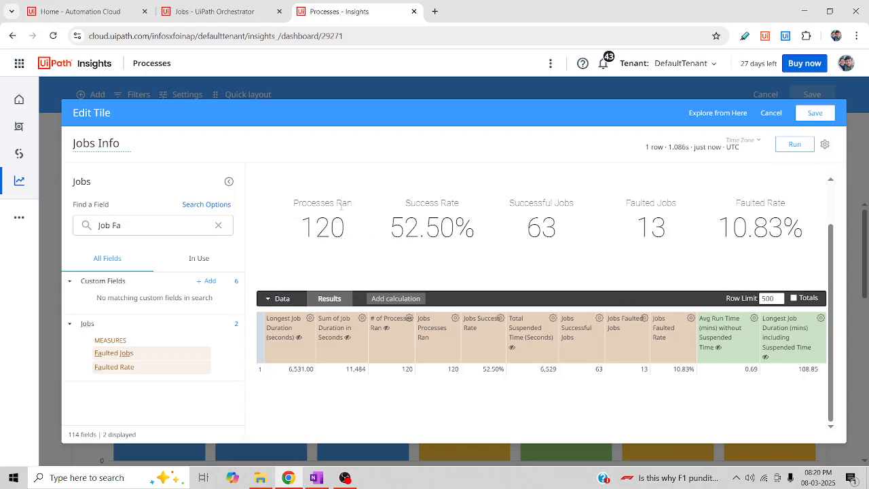
pyautogui.moveTo(292, 203); pyautogui.dragTo(348, 203)
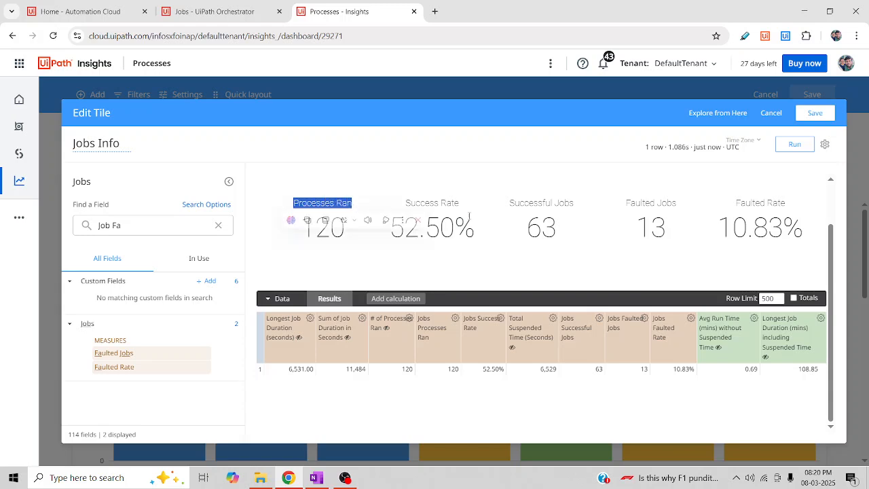
pyautogui.moveTo(510, 203); pyautogui.dragTo(724, 212)
pyautogui.moveTo(405, 204); pyautogui.dragTo(496, 211)
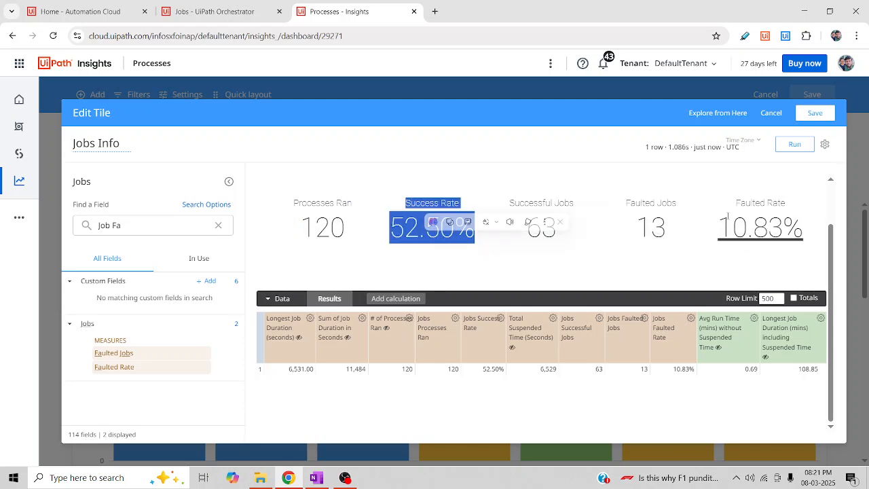
pyautogui.moveTo(736, 208); pyautogui.dragTo(792, 213)
pyautogui.click(678, 171)
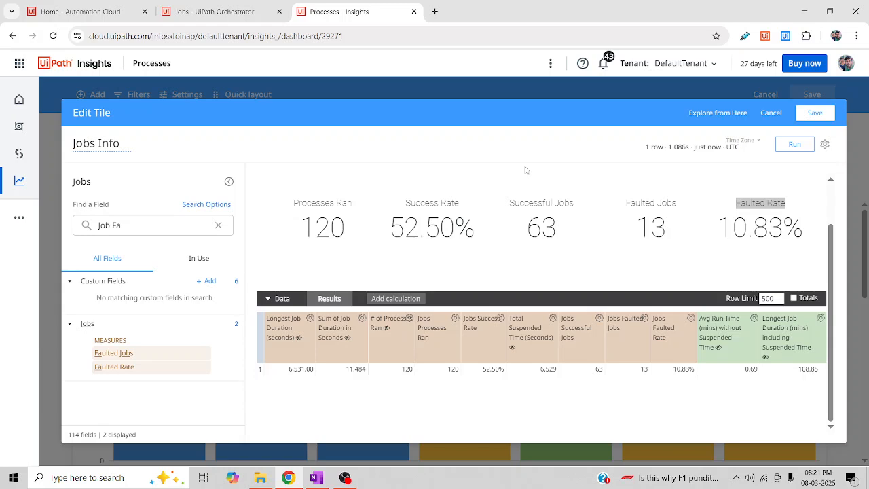
pyautogui.moveTo(293, 203); pyautogui.dragTo(349, 203)
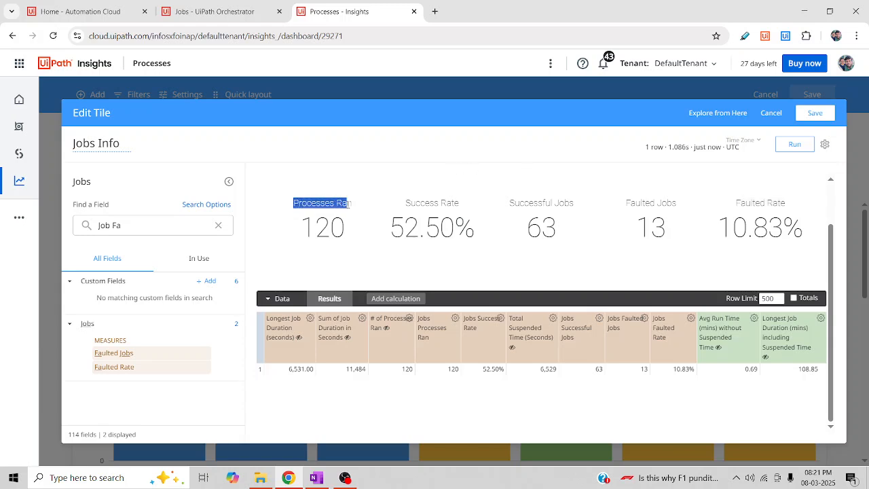
pyautogui.moveTo(510, 202); pyautogui.dragTo(578, 211)
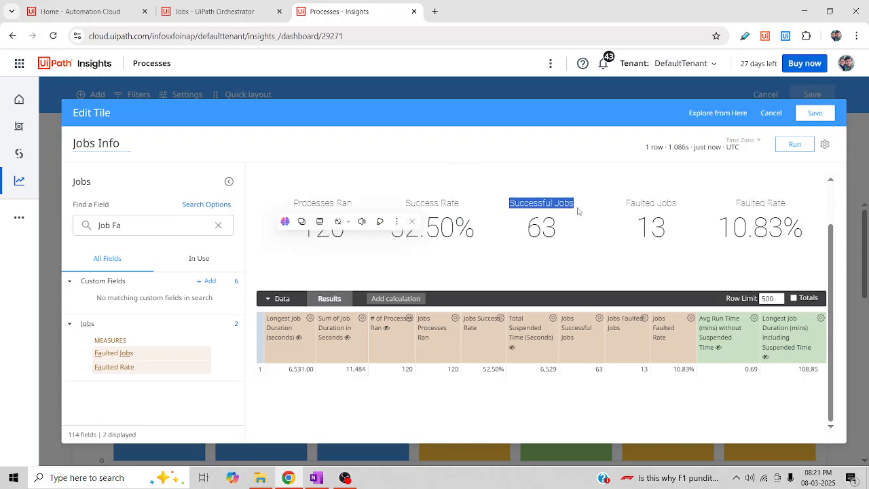
pyautogui.click(653, 205)
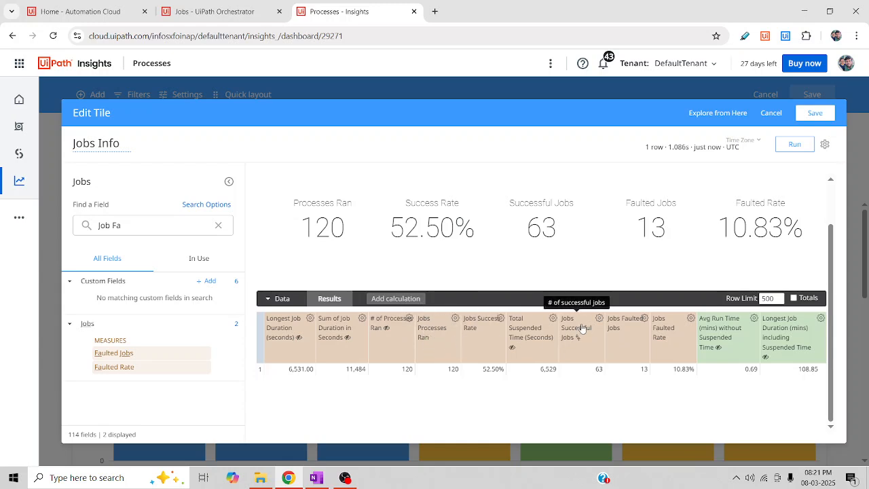
# Step: Reorder the result columns to Processes Ran, Successful Jobs, Faulted Jobs, Success Rate, Faulted Rate and rerun the query
pyautogui.moveTo(582, 325); pyautogui.dragTo(465, 328)
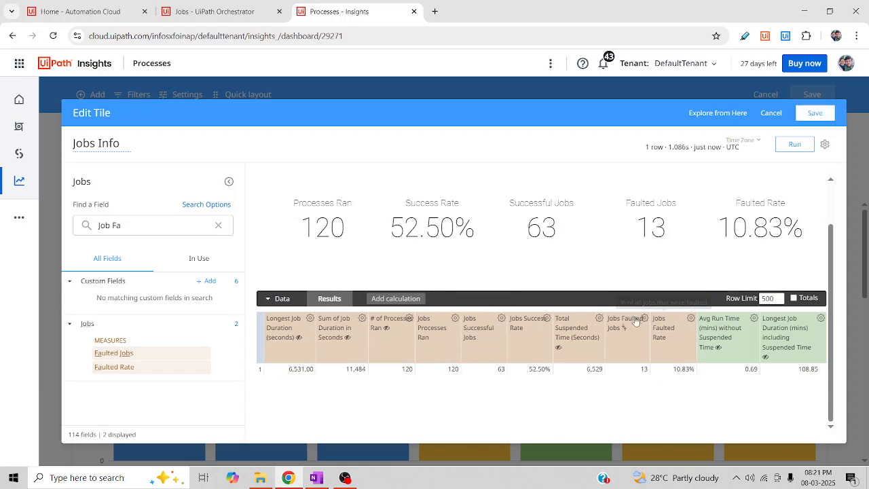
pyautogui.moveTo(623, 334); pyautogui.dragTo(510, 331)
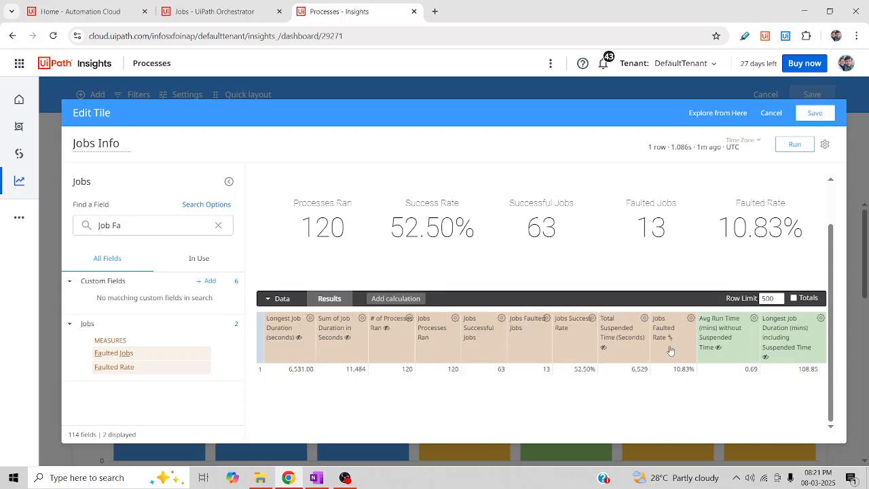
pyautogui.moveTo(676, 332); pyautogui.dragTo(613, 324)
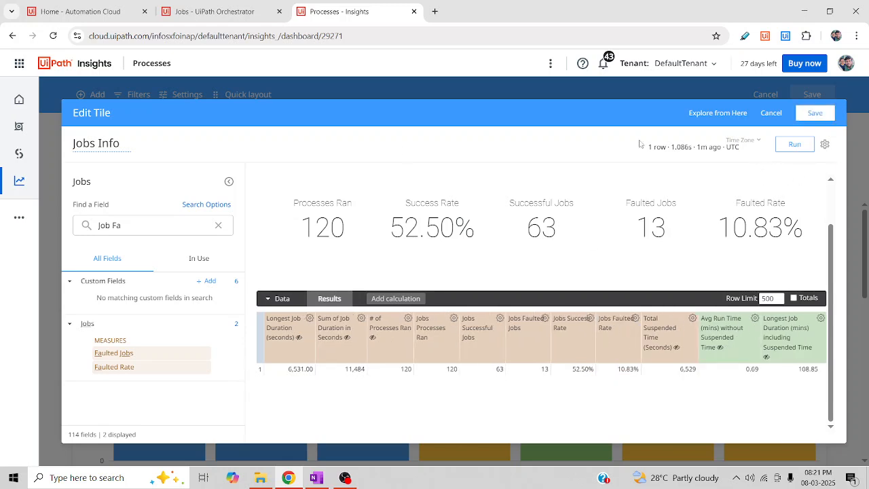
pyautogui.click(794, 145)
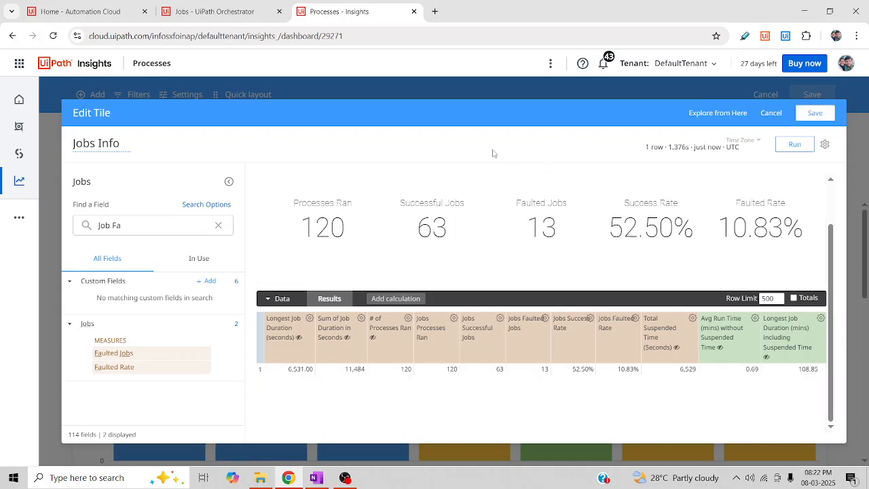
# Step: Review the order and values of the five measures in the Jobs Info tile's preview
pyautogui.moveTo(286, 209); pyautogui.dragTo(840, 258)
pyautogui.click(281, 207)
pyautogui.moveTo(291, 207); pyautogui.dragTo(468, 207)
pyautogui.moveTo(524, 205); pyautogui.dragTo(568, 205)
pyautogui.moveTo(637, 207); pyautogui.dragTo(786, 205)
pyautogui.click(572, 170)
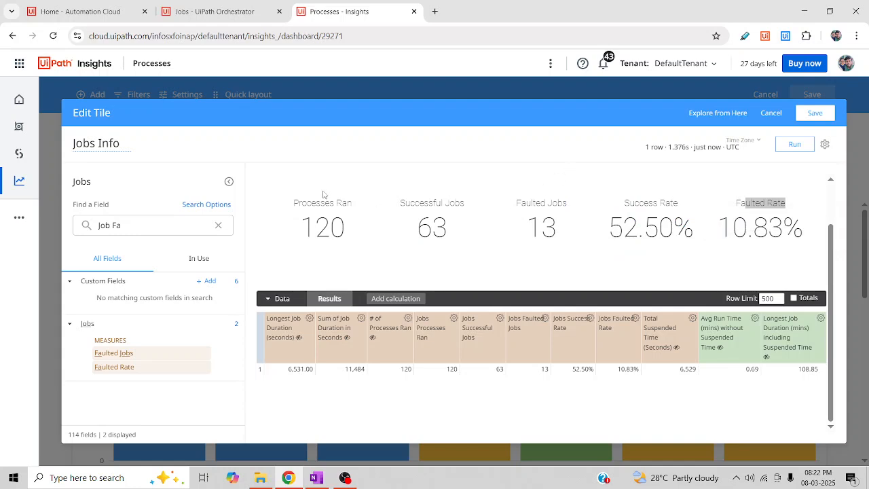
pyautogui.moveTo(415, 231); pyautogui.dragTo(463, 232)
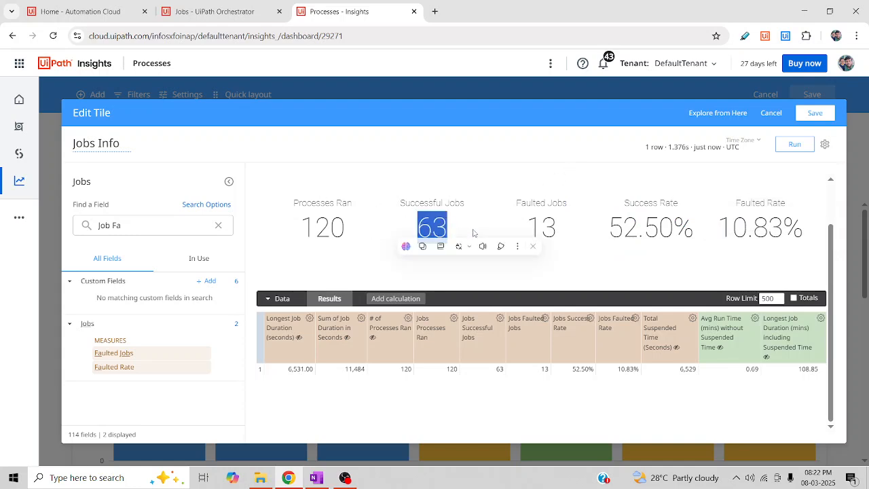
pyautogui.click(512, 228)
pyautogui.moveTo(523, 228); pyautogui.dragTo(561, 229)
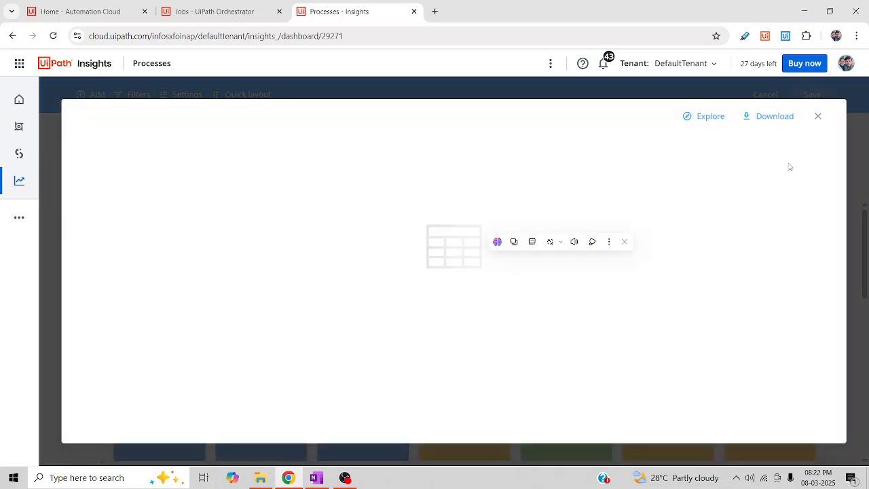
pyautogui.click(816, 117)
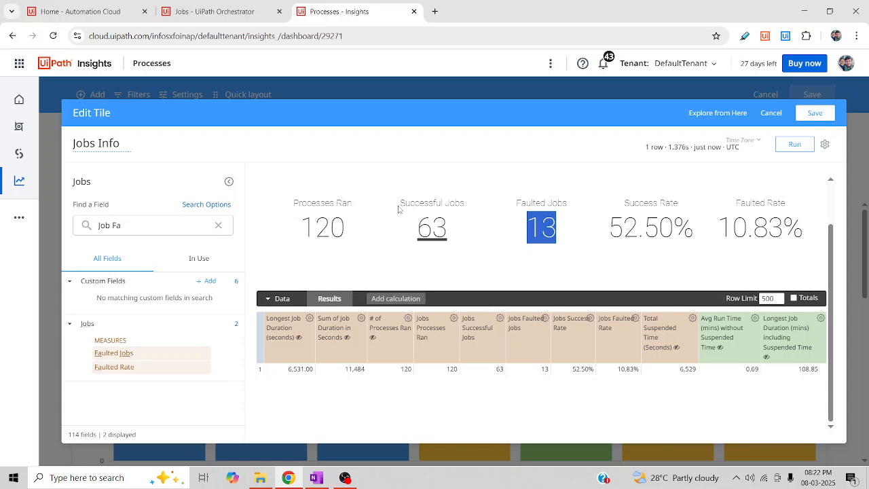
pyautogui.click(412, 181)
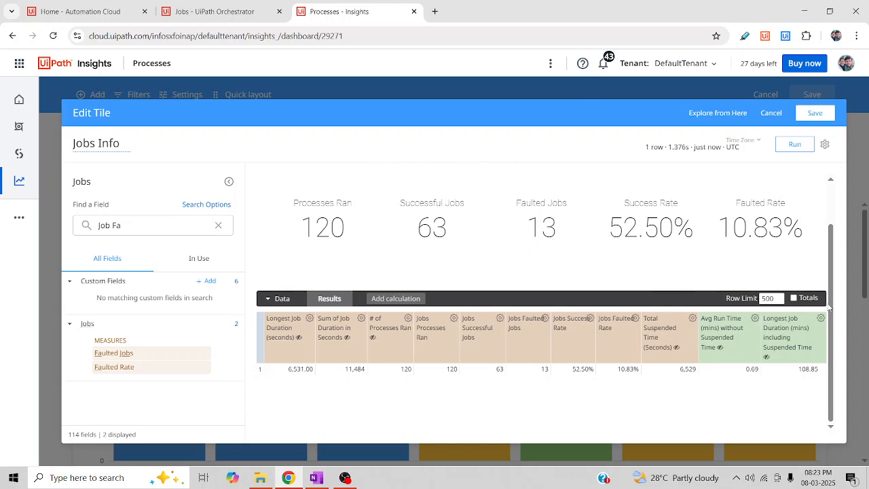
# Step: Save the edited Jobs Info tile and save the Processes dashboard
pyautogui.click(814, 114)
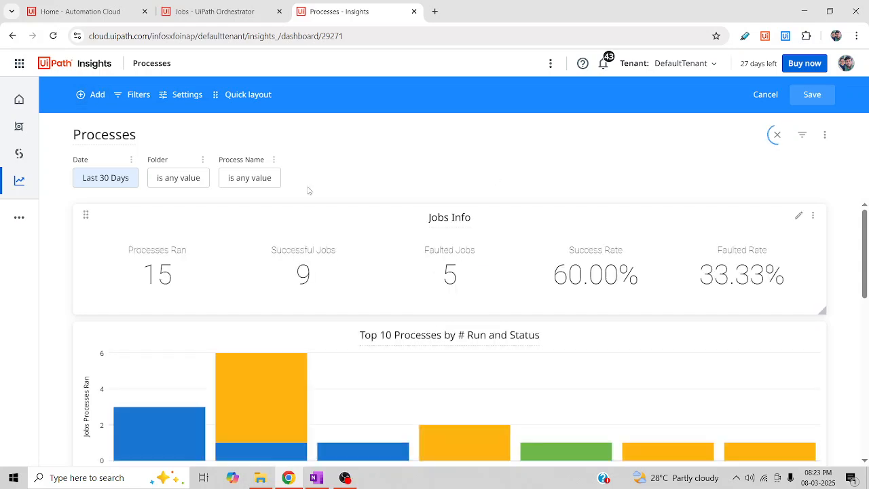
pyautogui.moveTo(121, 251); pyautogui.dragTo(788, 279)
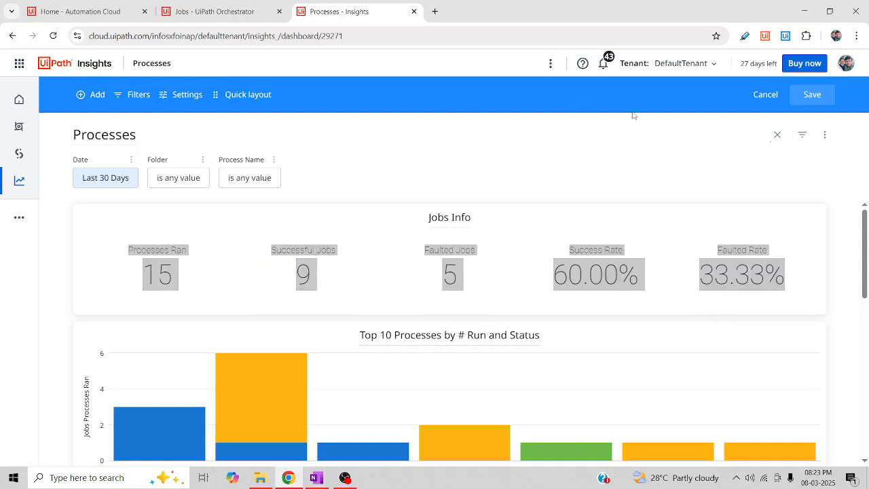
pyautogui.click(811, 97)
pyautogui.click(823, 94)
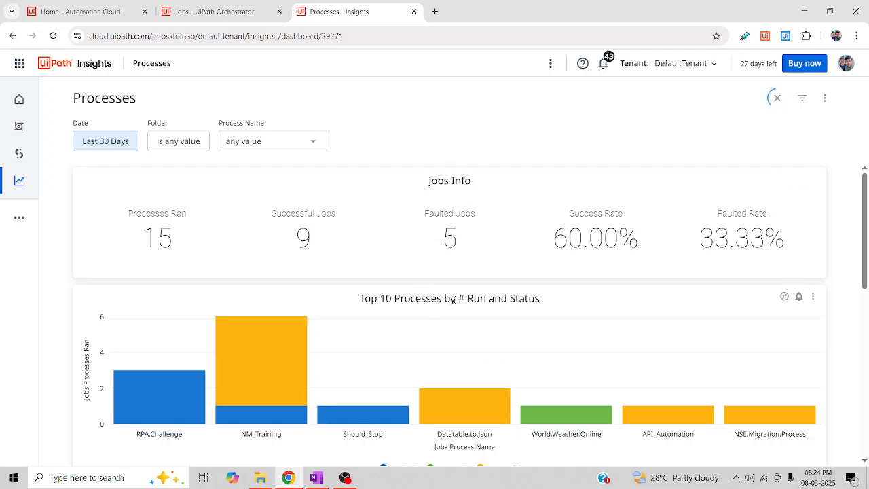
# Step: Put the Processes dashboard back in edit mode and open the Top 10 Processes by # Run and Status tile for editing
pyautogui.scroll(-3, 609, 351)
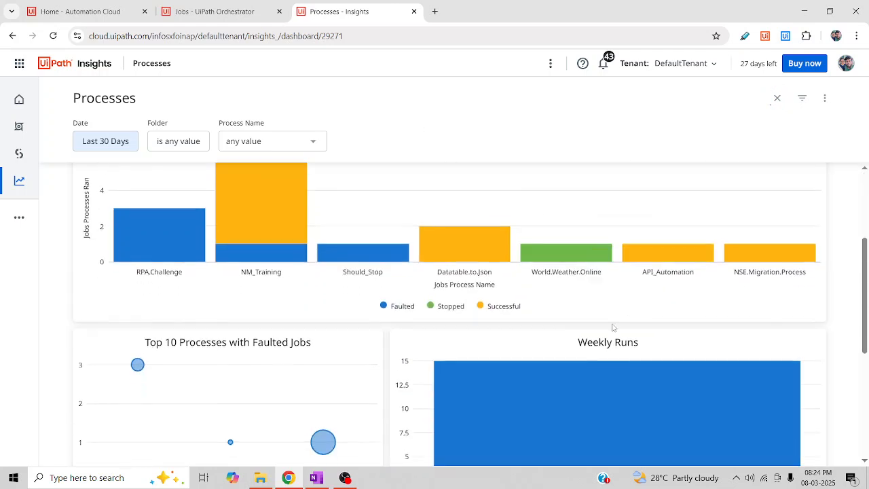
pyautogui.scroll(2, 586, 279)
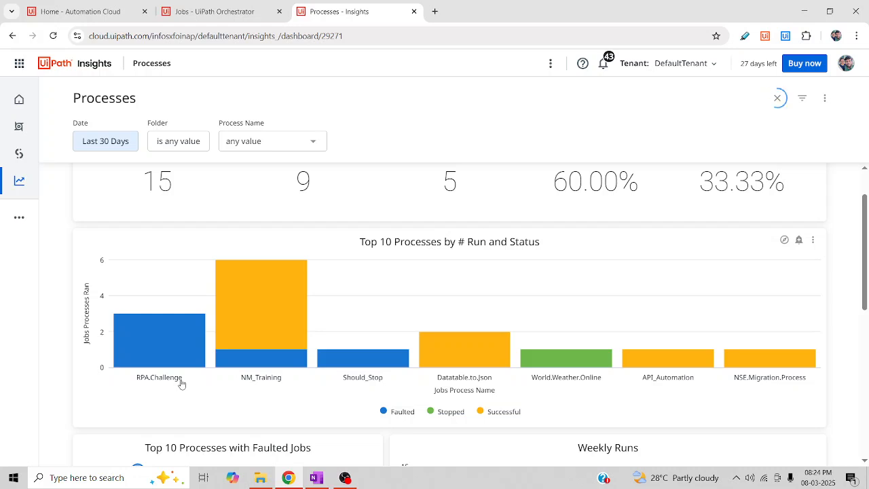
pyautogui.scroll(1, 834, 285)
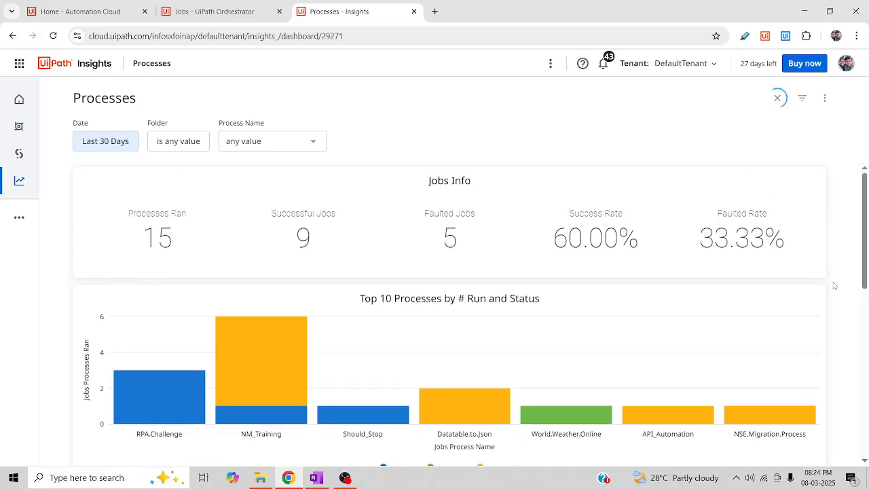
pyautogui.click(824, 99)
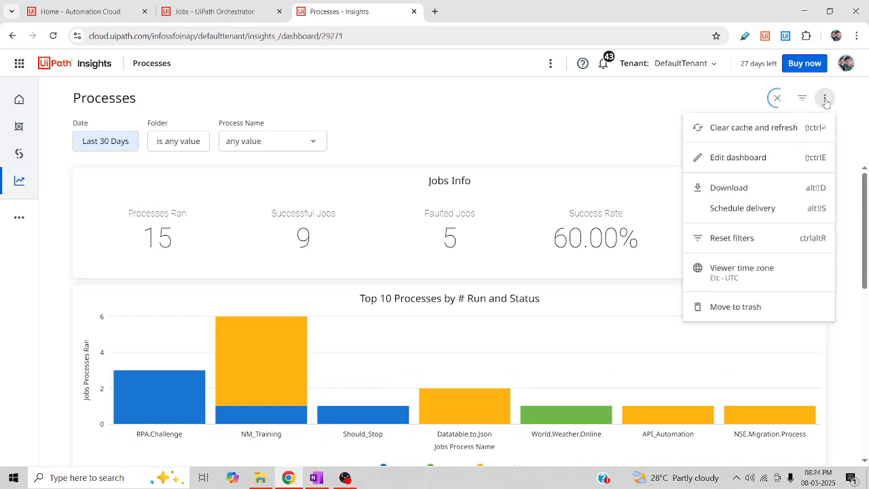
pyautogui.click(745, 157)
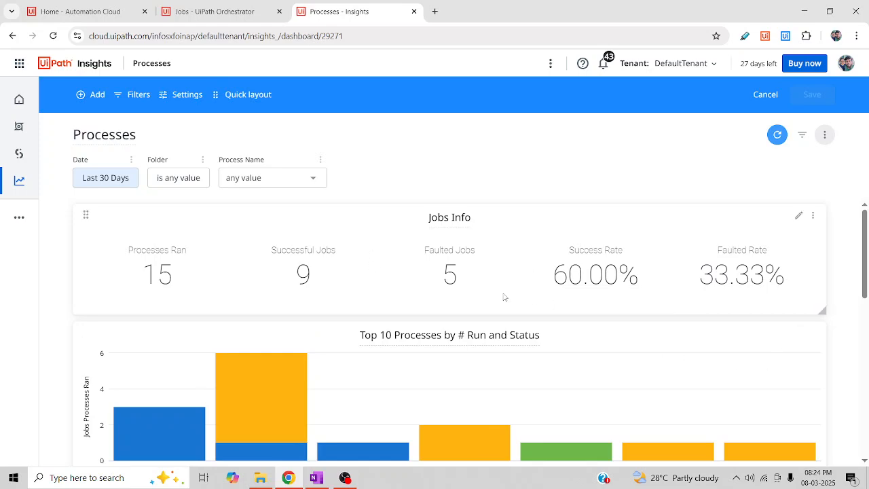
pyautogui.scroll(-5, 257, 204)
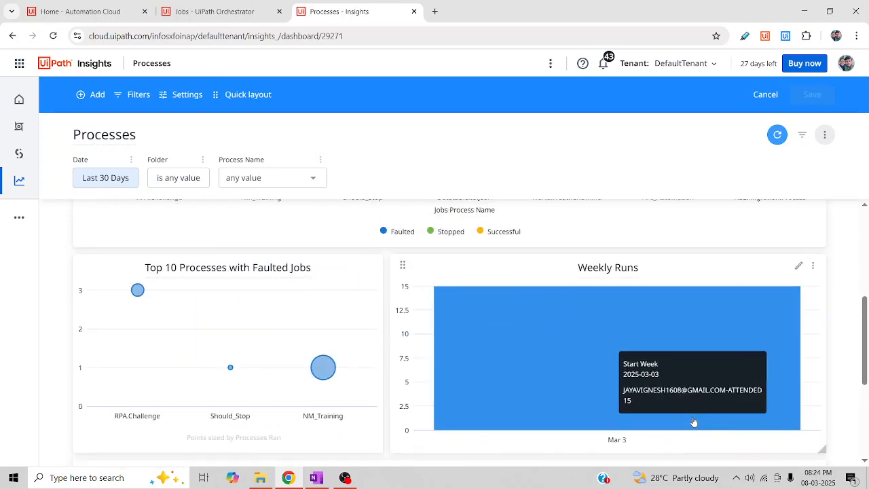
pyautogui.scroll(5, 693, 421)
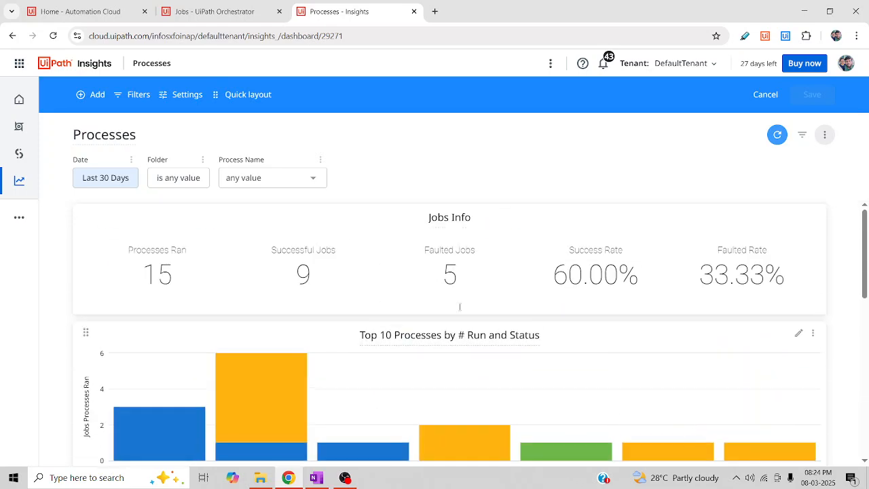
pyautogui.click(799, 335)
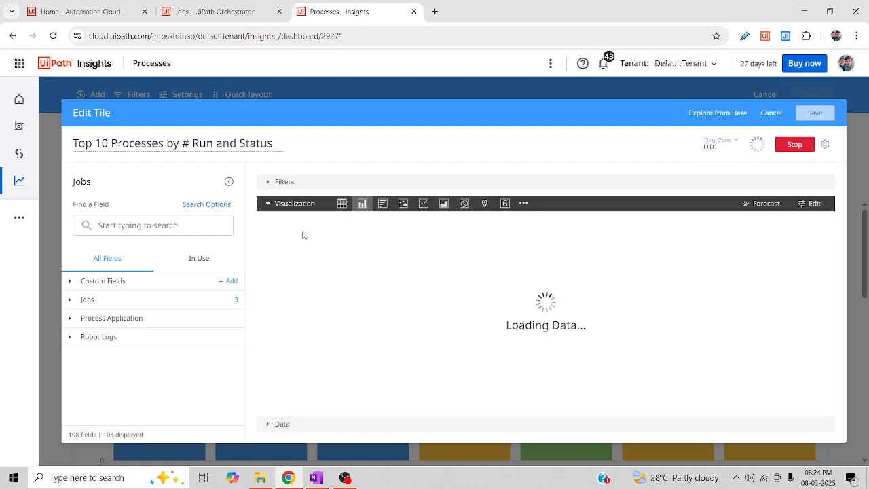
# Step: Check the tile's query results and open the column chart's plot settings to look through the options
pyautogui.click(271, 424)
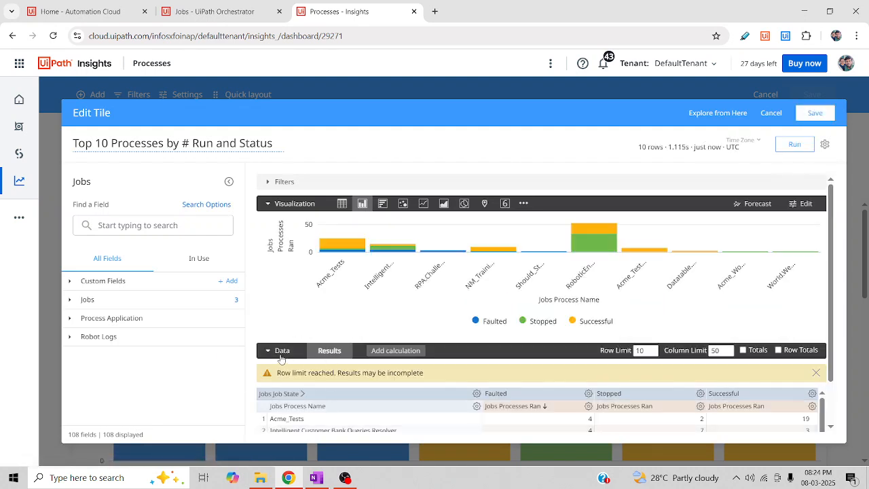
pyautogui.click(274, 353)
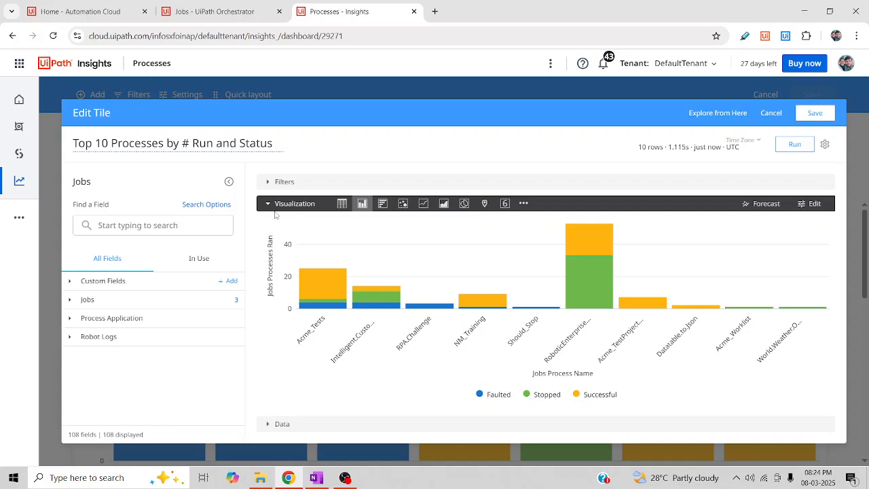
pyautogui.click(809, 205)
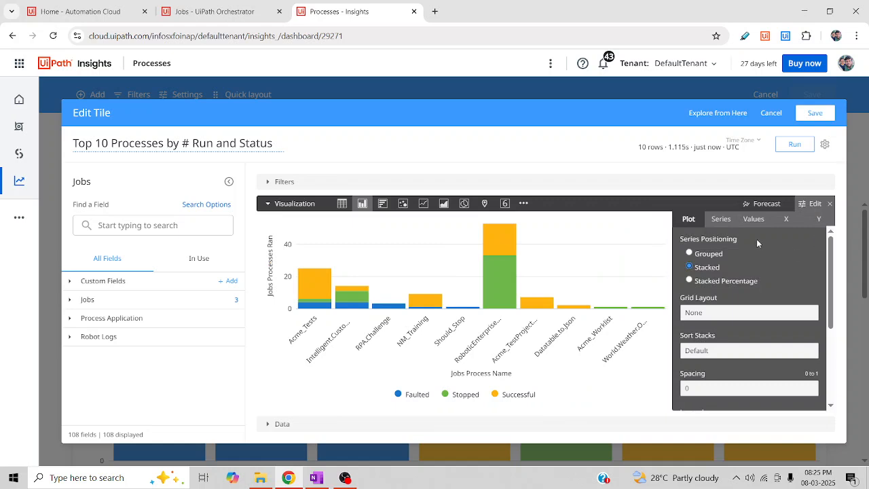
pyautogui.scroll(-3, 749, 317)
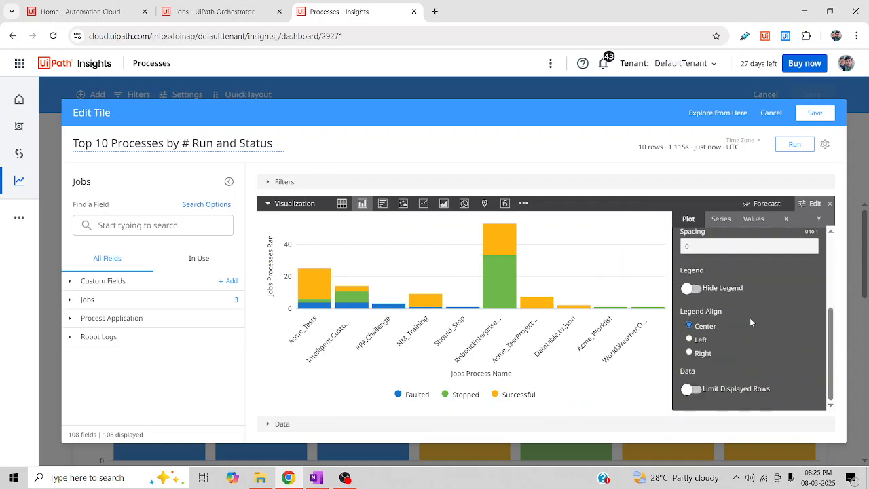
pyautogui.scroll(3, 749, 318)
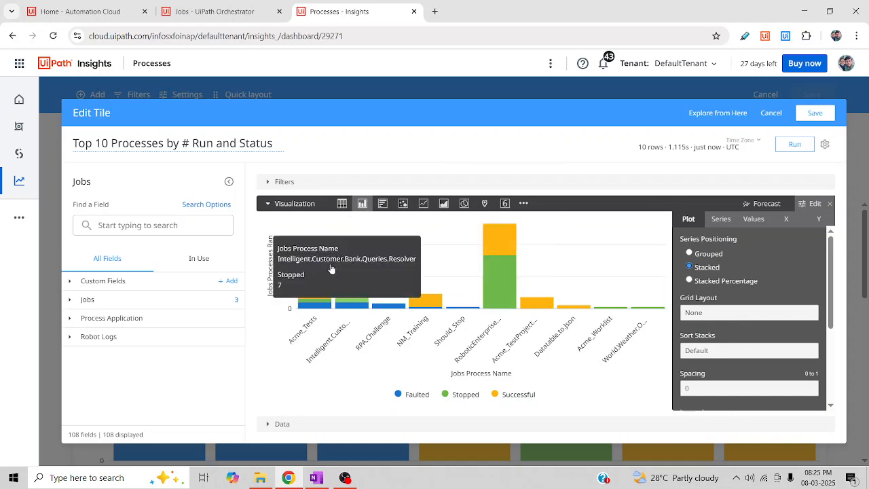
# Step: Try the Grouped and Stacked Percentage series positioning on the chart and return it to Stacked
pyautogui.click(705, 255)
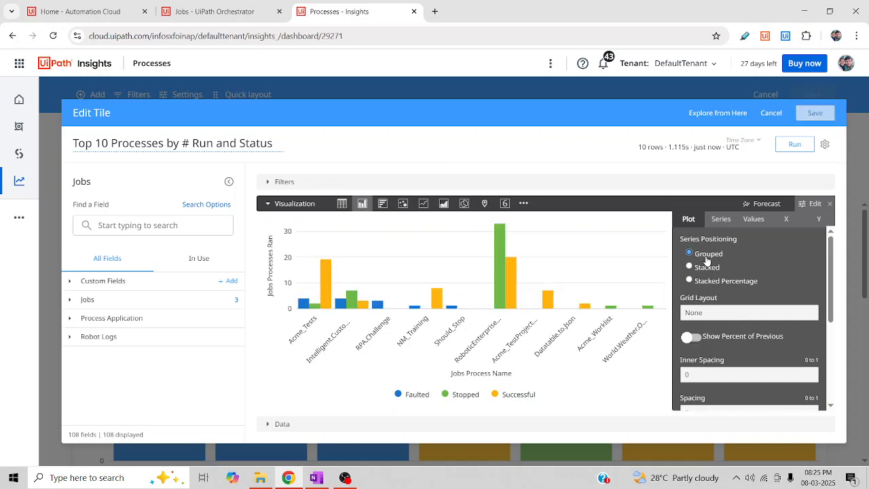
pyautogui.click(706, 269)
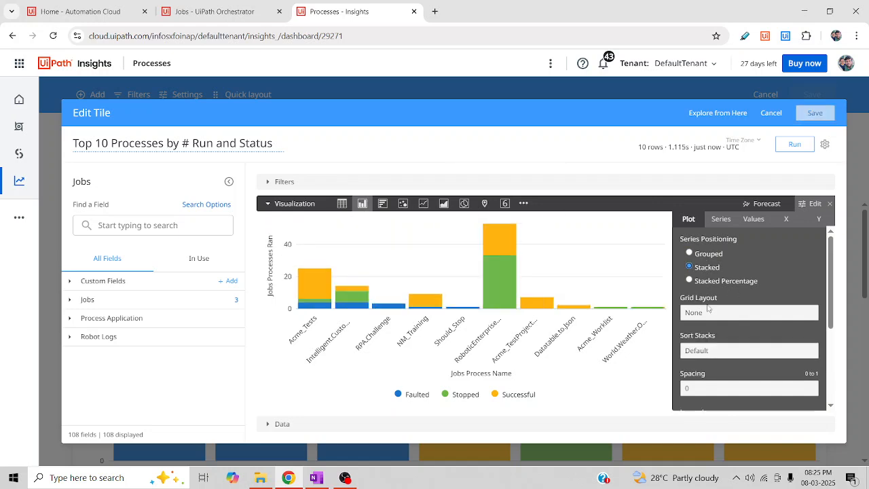
pyautogui.click(712, 281)
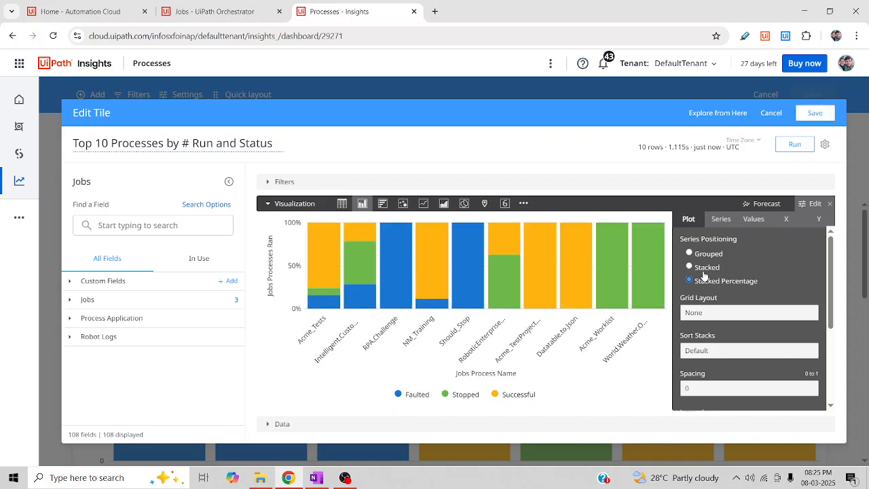
pyautogui.click(705, 269)
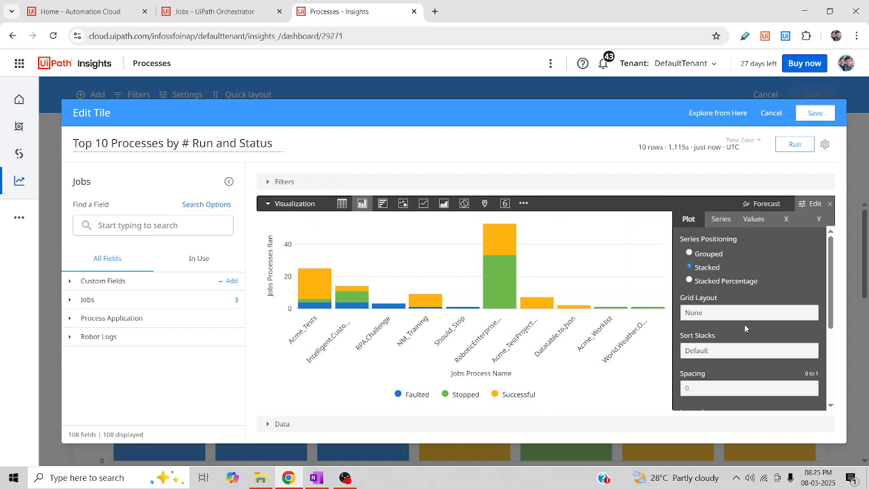
# Step: Set the Faulted series of the Top 10 Processes by # Run and Status chart to red
pyautogui.click(723, 221)
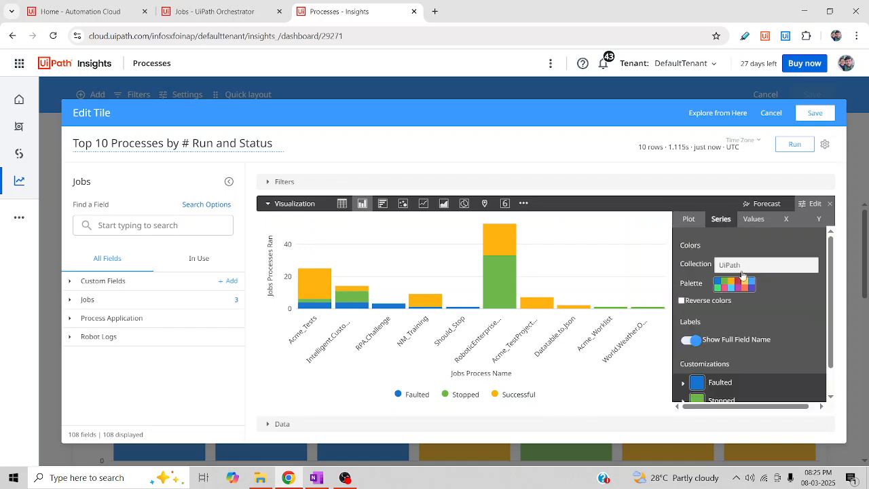
pyautogui.scroll(-1, 751, 321)
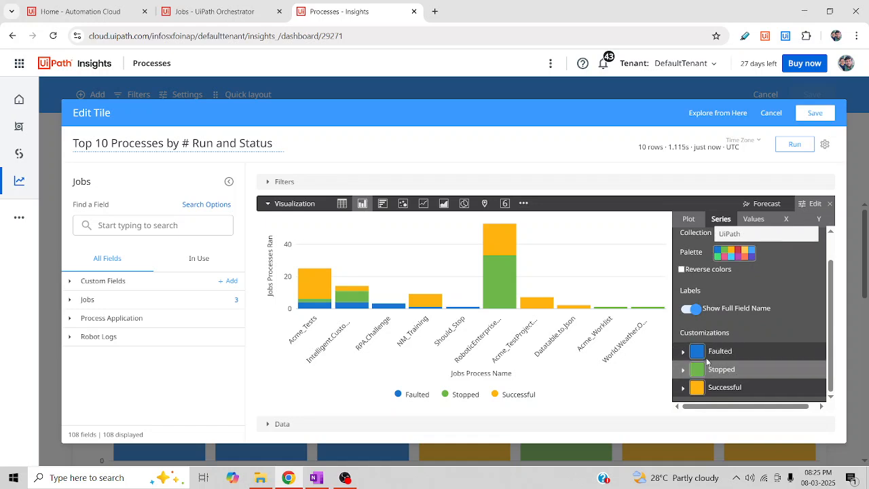
pyautogui.click(697, 352)
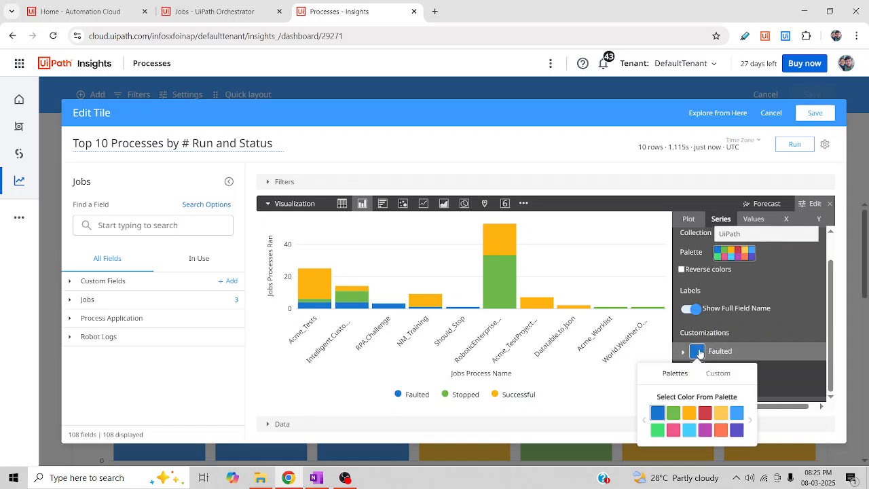
pyautogui.click(705, 412)
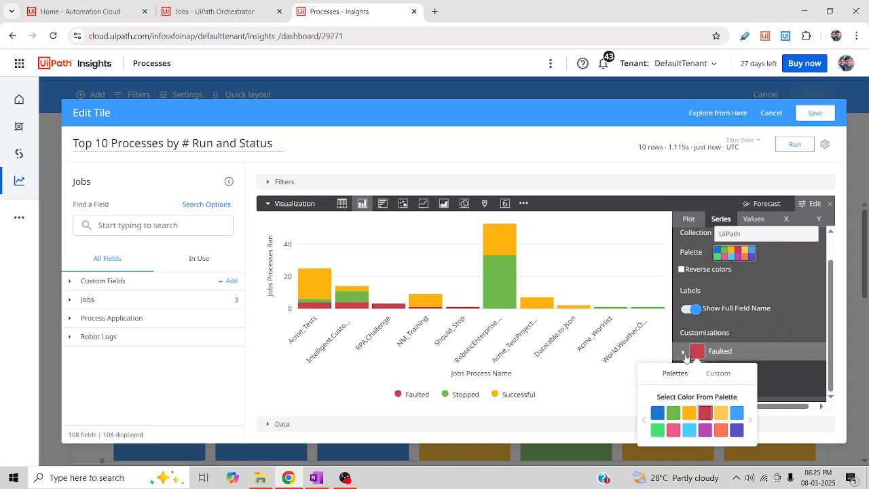
# Step: Recolor the chart's Stopped series amber and its Successful series green using the palette colors
pyautogui.click(771, 373)
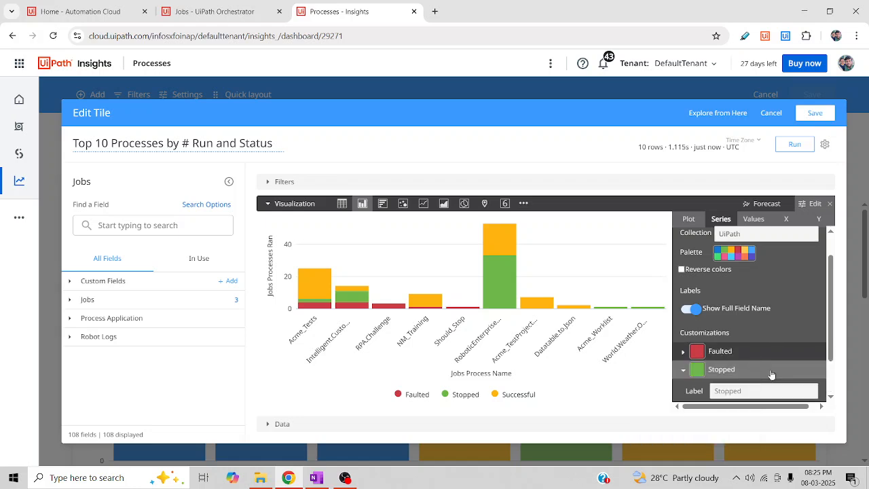
pyautogui.click(698, 372)
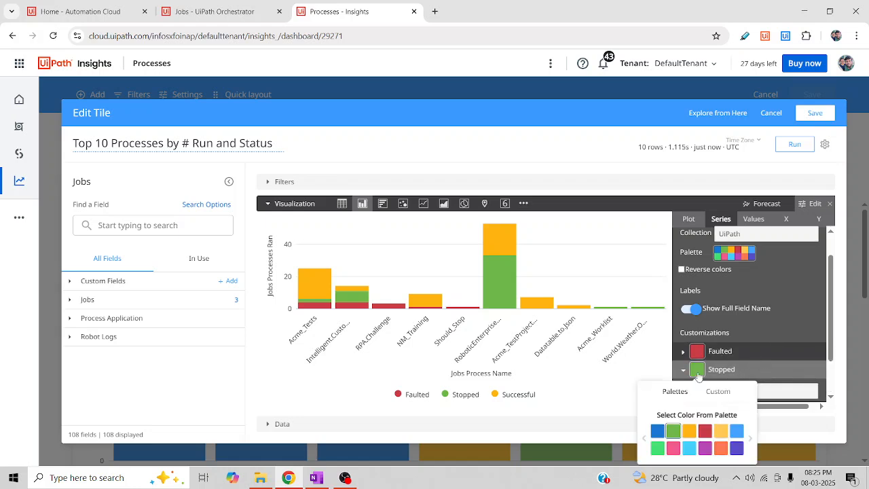
pyautogui.click(697, 432)
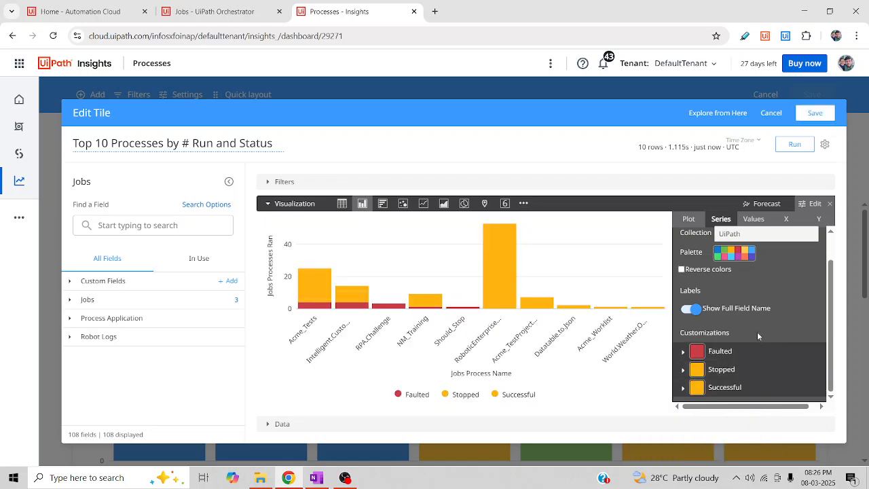
pyautogui.click(697, 387)
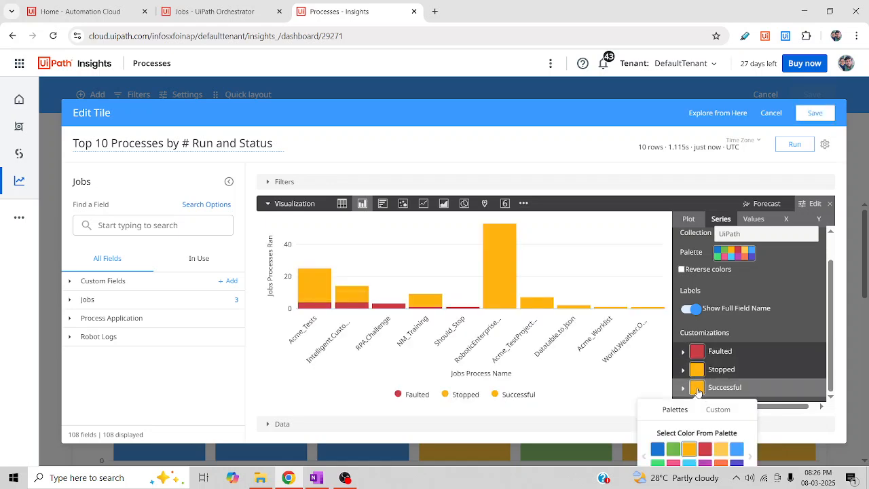
pyautogui.click(672, 451)
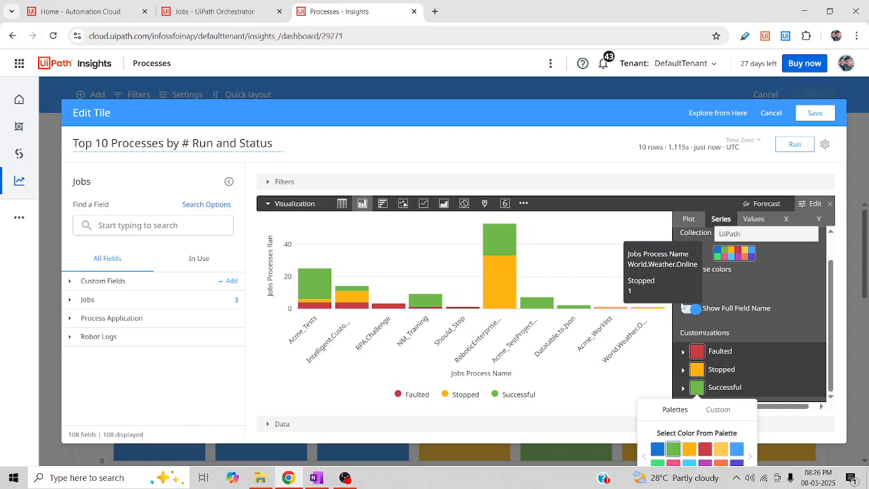
# Step: Look through the chart's value label settings and its X-axis settings
pyautogui.click(755, 220)
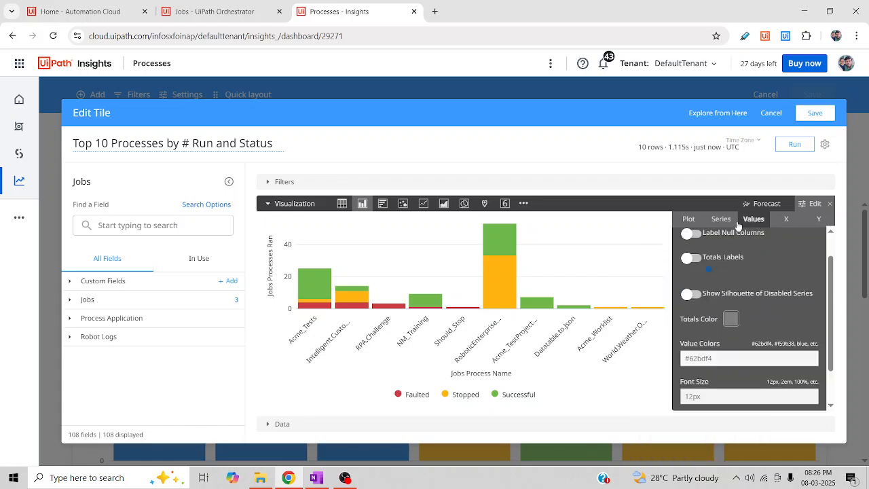
pyautogui.click(735, 222)
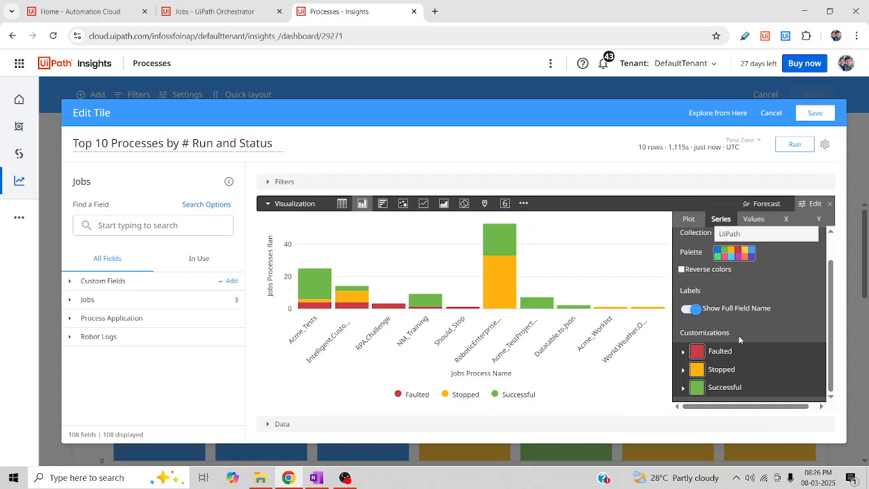
pyautogui.click(759, 220)
pyautogui.scroll(-1, 738, 331)
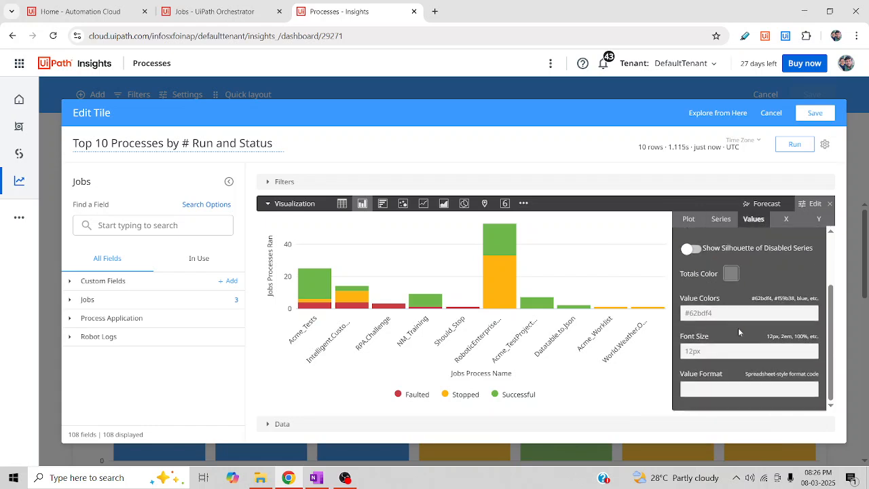
pyautogui.click(786, 220)
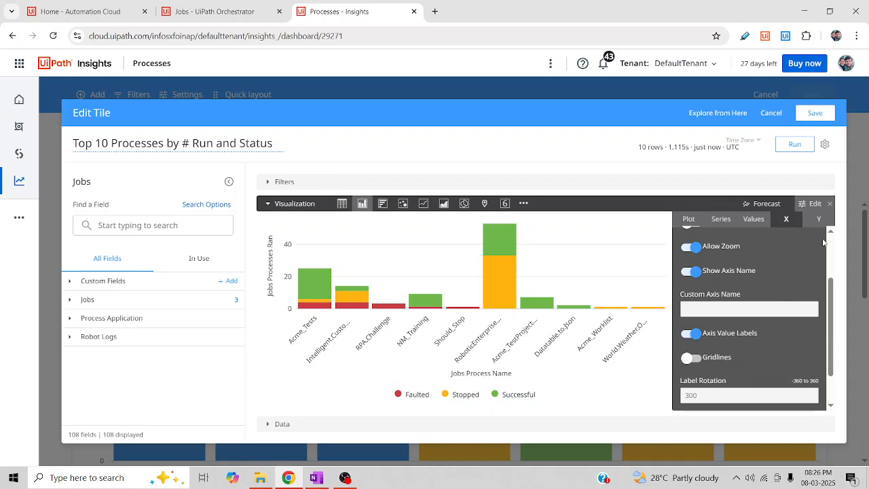
pyautogui.scroll(3, 773, 376)
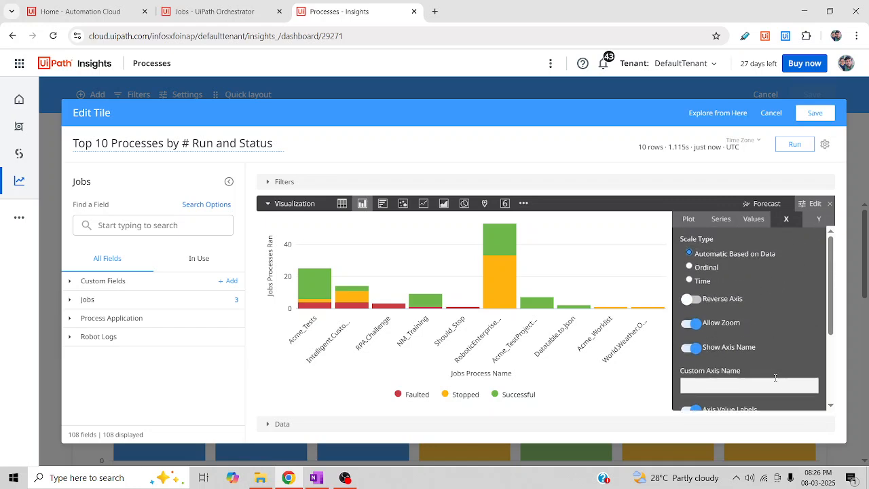
pyautogui.scroll(-4, 773, 377)
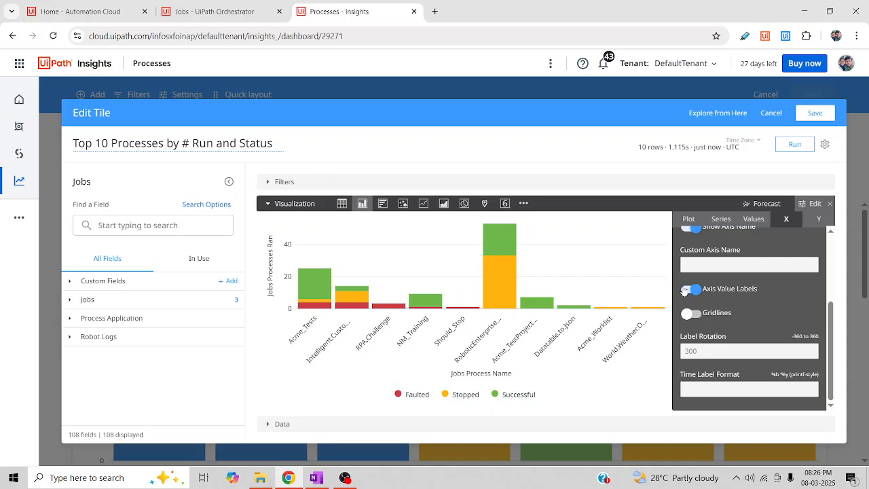
# Step: Try hiding the X-axis value labels and the X-axis name, turning each one back on
pyautogui.click(684, 290)
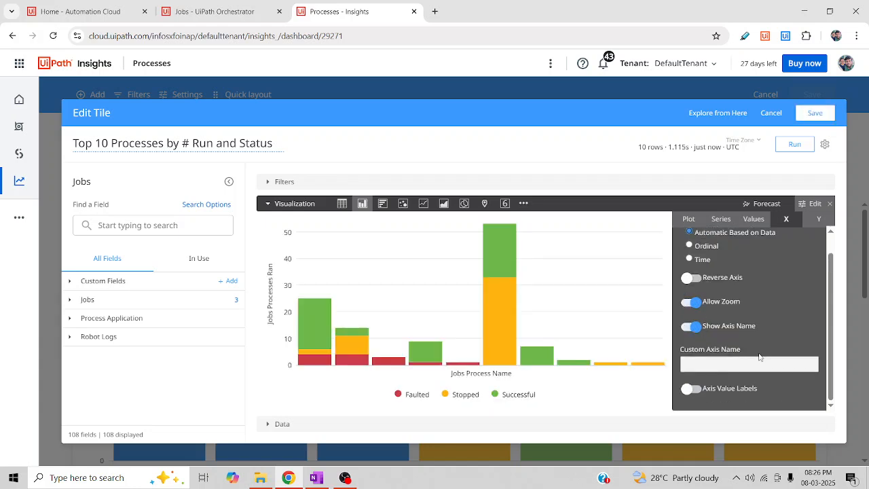
pyautogui.click(693, 390)
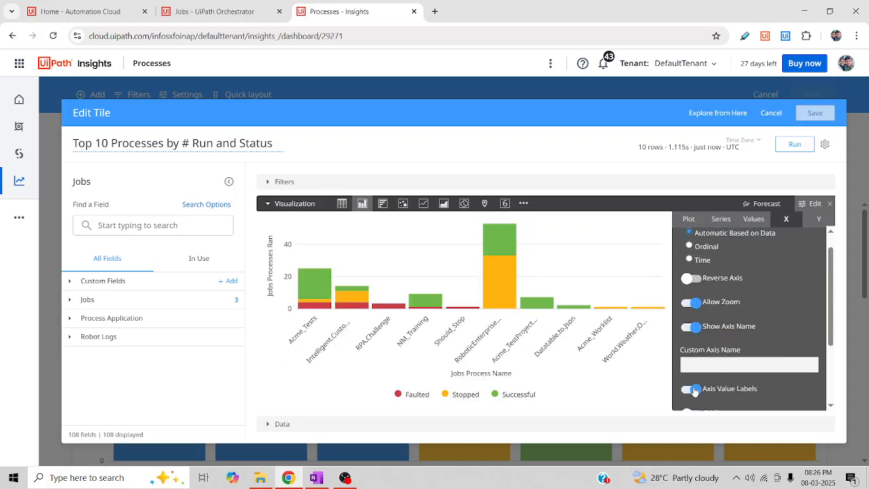
pyautogui.click(693, 391)
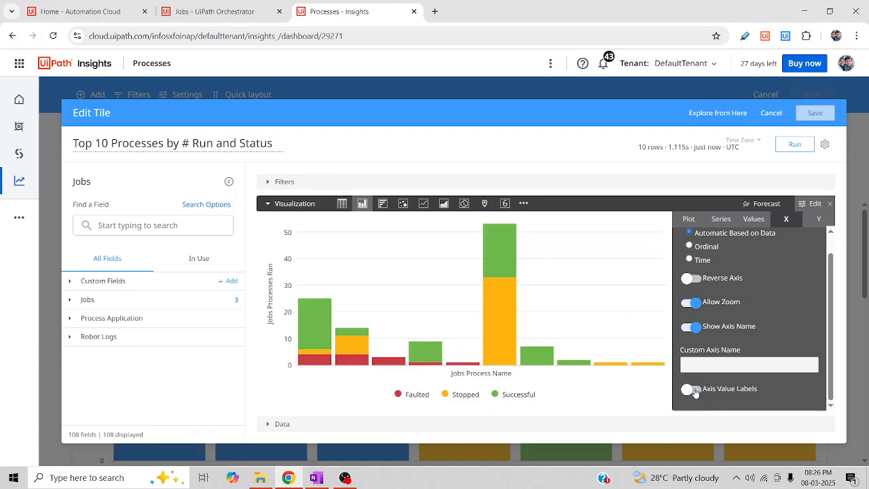
pyautogui.click(693, 391)
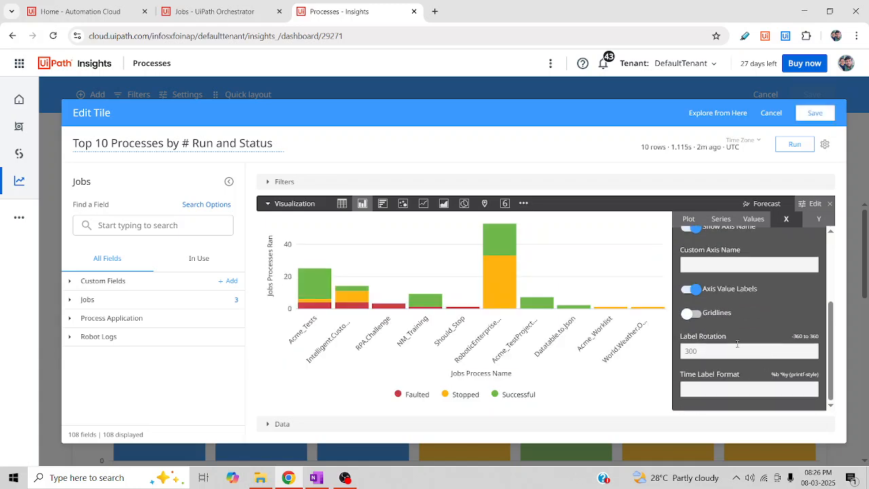
pyautogui.scroll(3, 746, 336)
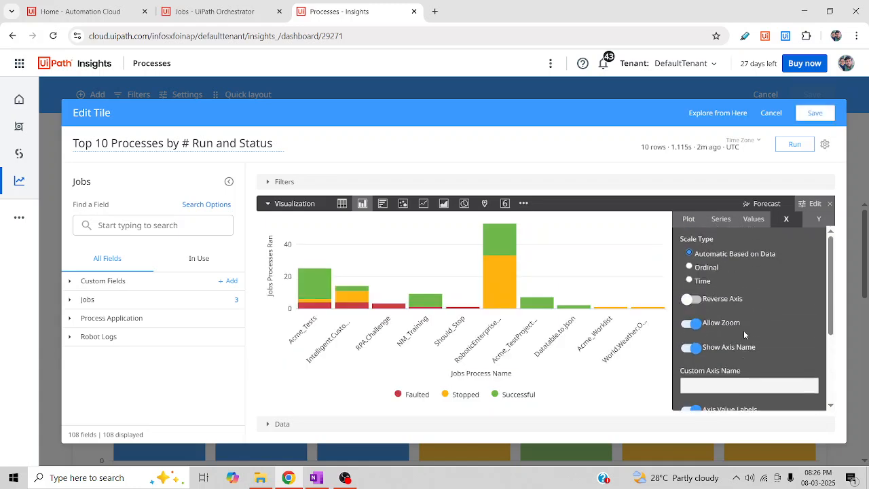
pyautogui.click(691, 348)
pyautogui.click(697, 350)
# Step: Look through the chart's Y-axis settings and close the visualization settings
pyautogui.click(817, 219)
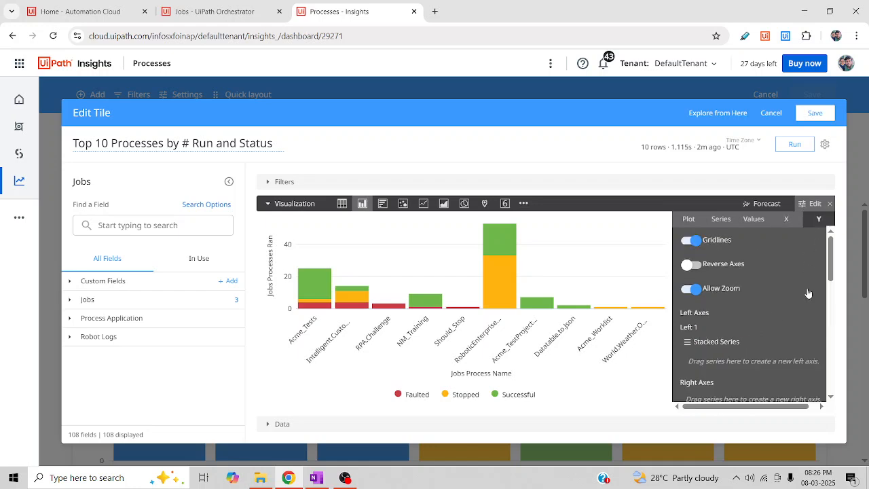
pyautogui.scroll(-3, 743, 368)
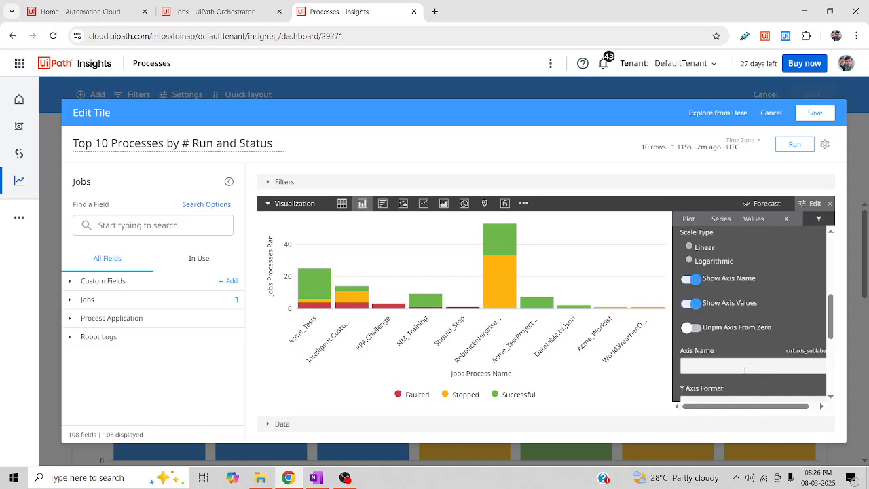
pyautogui.scroll(-5, 750, 360)
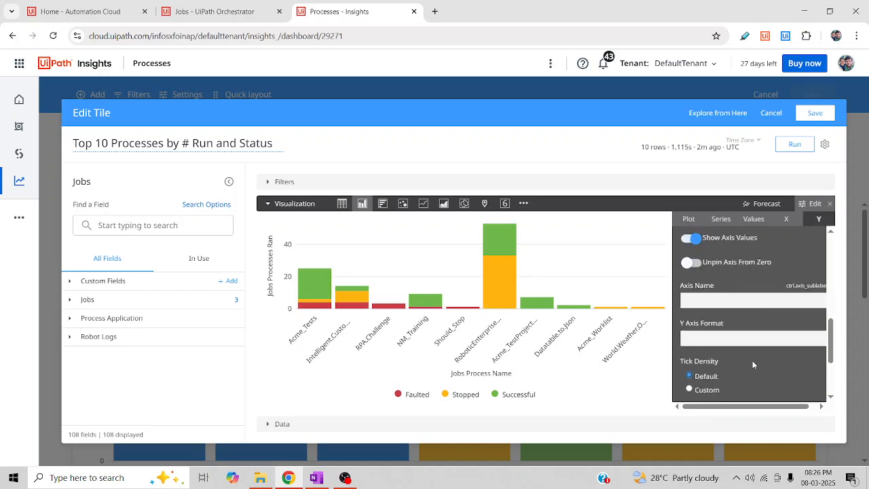
pyautogui.click(829, 207)
# Step: Review the tile's query results, chart and filters, leaving all three sections collapsed
pyautogui.click(277, 205)
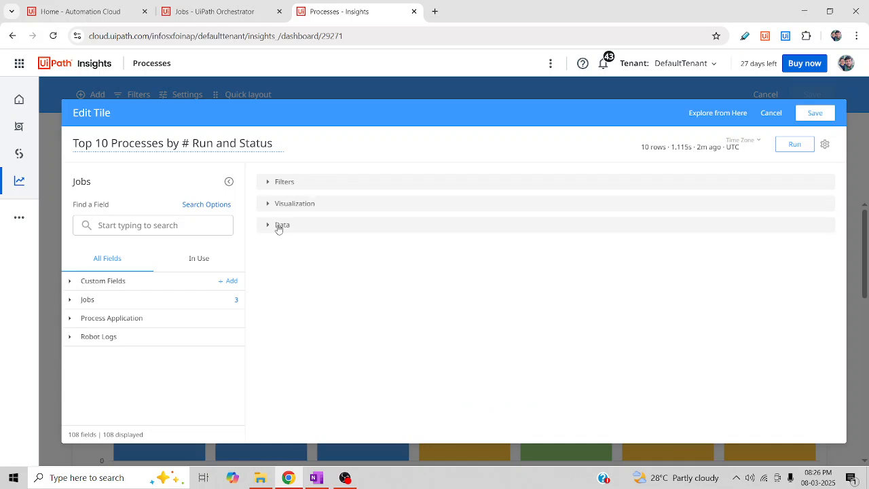
pyautogui.click(271, 224)
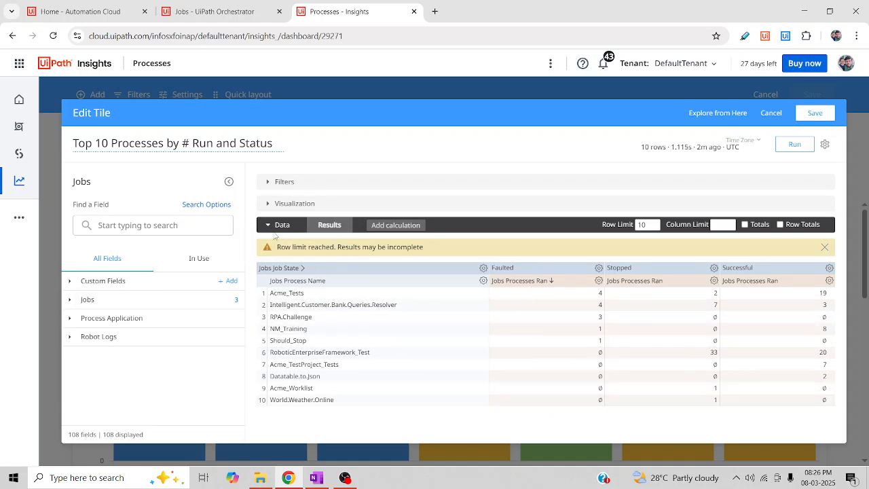
pyautogui.click(273, 205)
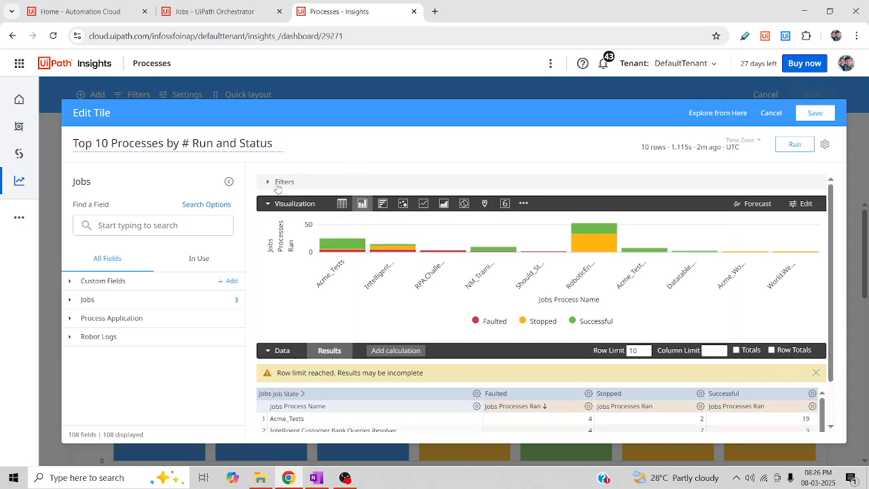
pyautogui.click(280, 181)
pyautogui.click(278, 181)
pyautogui.click(276, 203)
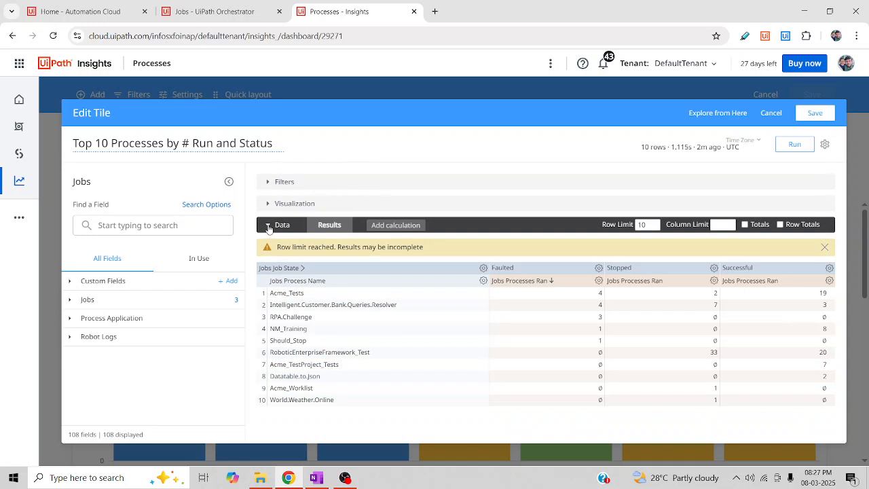
pyautogui.click(268, 226)
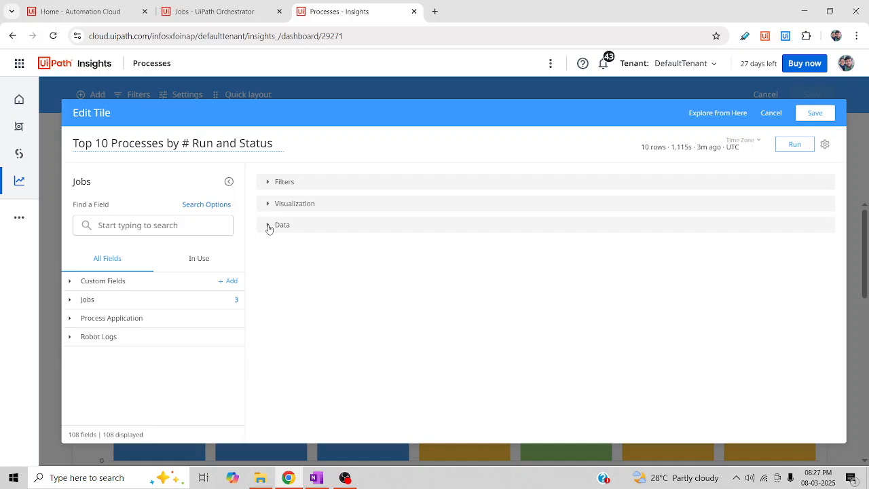
# Step: Save the edited tile, check its chart on the dashboard, and save the Processes dashboard
pyautogui.click(814, 114)
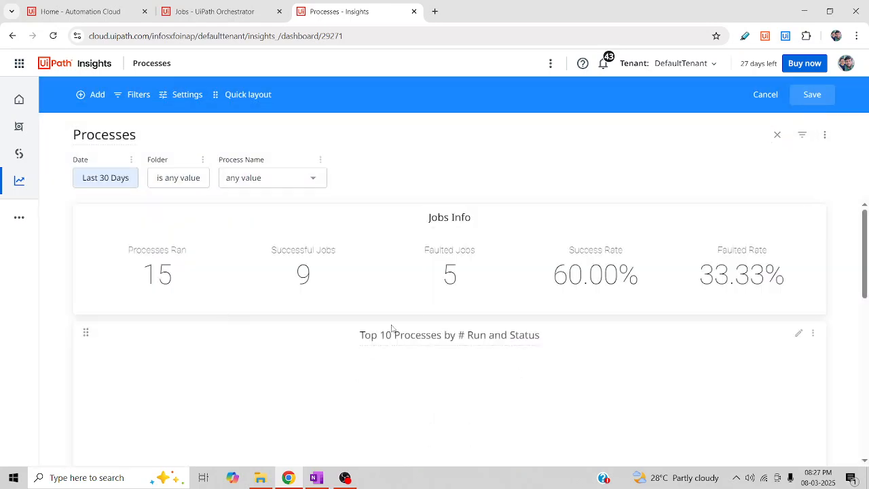
pyautogui.scroll(-4, 392, 329)
pyautogui.scroll(3, 387, 306)
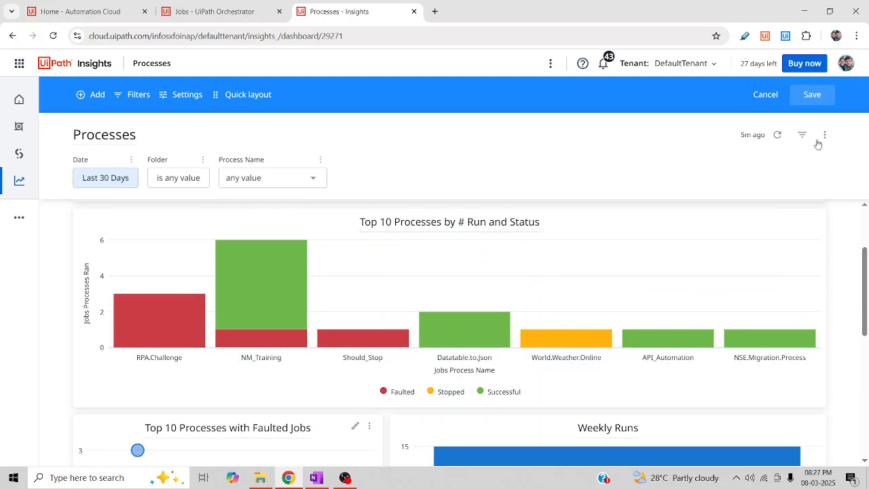
pyautogui.click(817, 90)
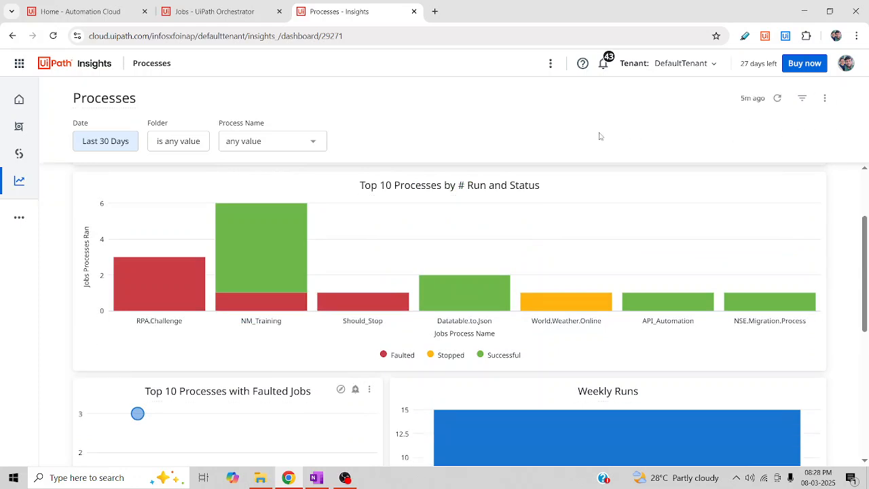
# Step: Examine the faulted jobs, weekly runs and error details tiles, and the dashboard's figures filtered to the RPA.Challenge process
pyautogui.scroll(-3, 353, 380)
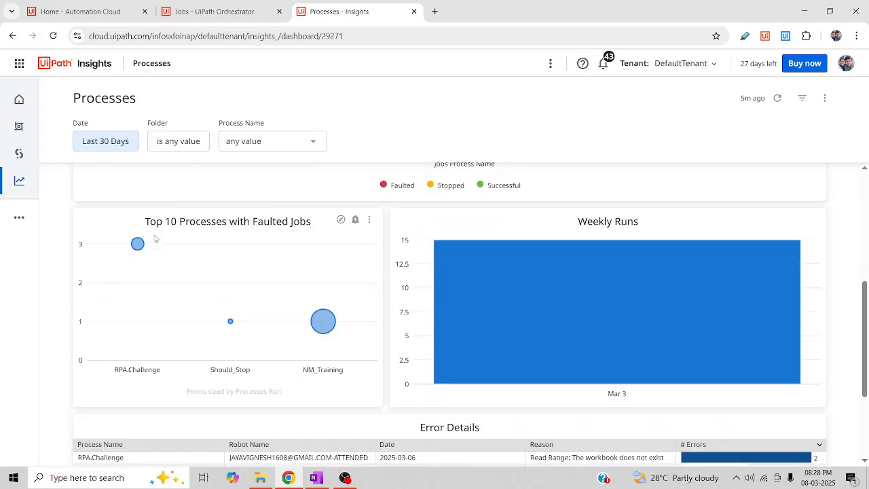
pyautogui.moveTo(145, 222); pyautogui.dragTo(310, 222)
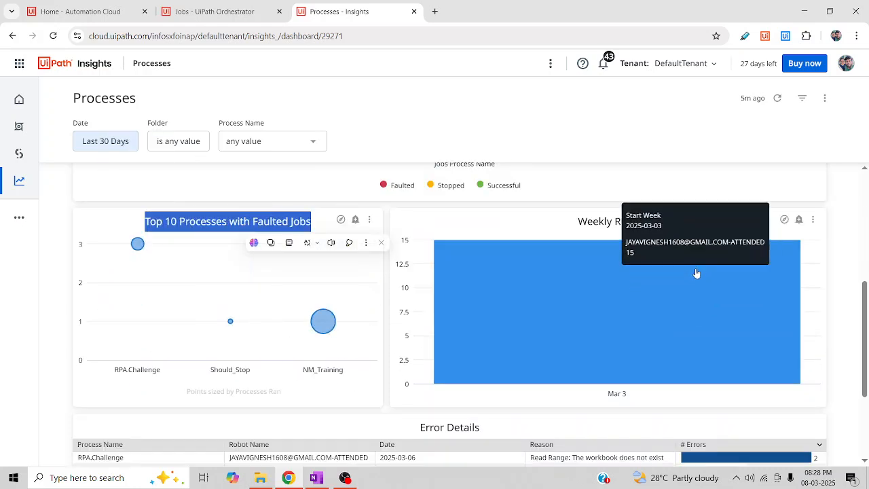
pyautogui.scroll(-3, 591, 357)
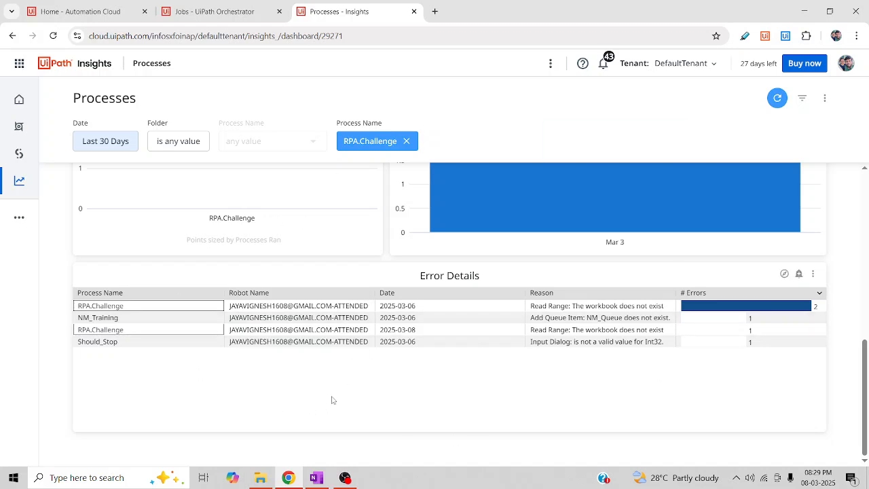
pyautogui.scroll(7, 332, 401)
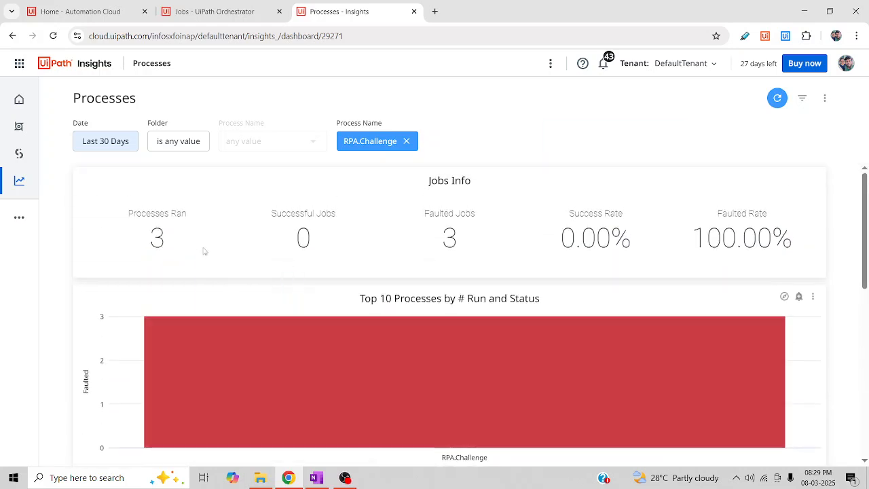
# Step: Clear the RPA.Challenge process filter and review the dashboard's tiles for all processes
pyautogui.click(406, 140)
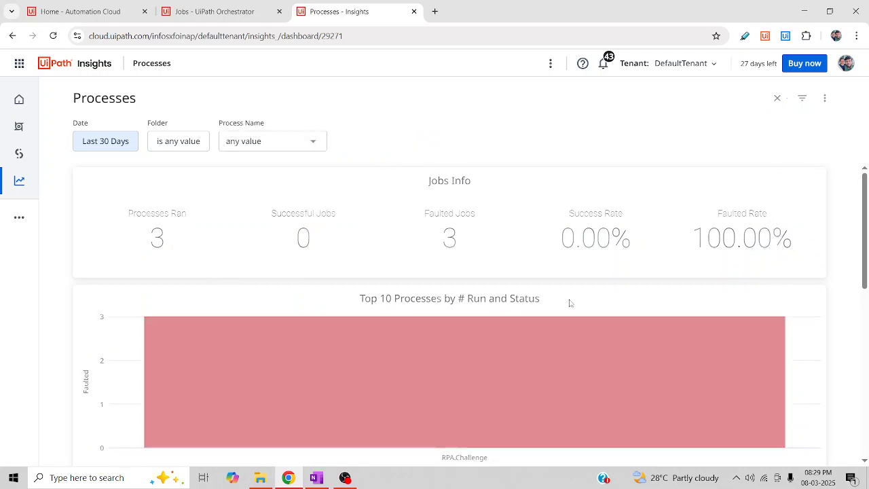
pyautogui.scroll(-5, 557, 310)
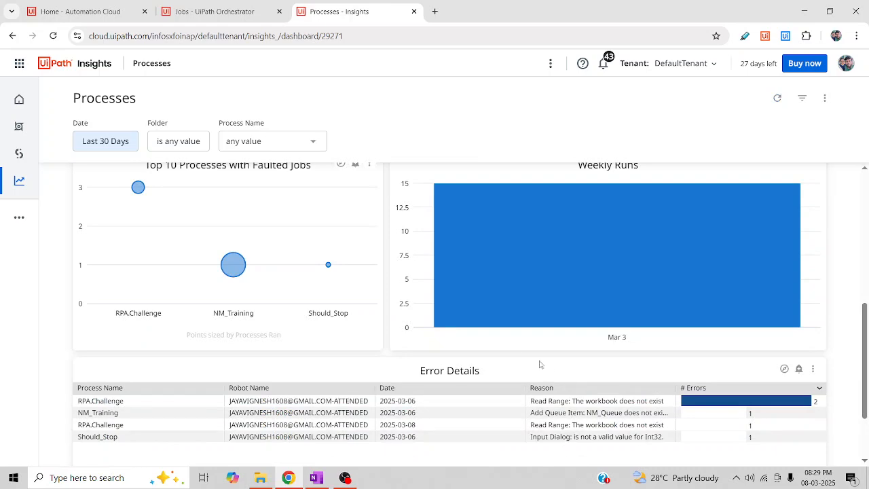
pyautogui.scroll(5, 506, 344)
pyautogui.scroll(1, 507, 344)
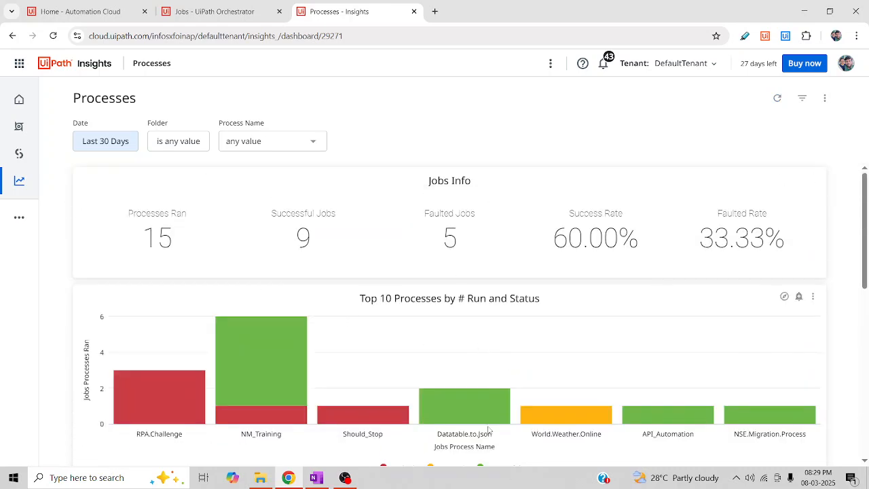
pyautogui.scroll(-5, 271, 305)
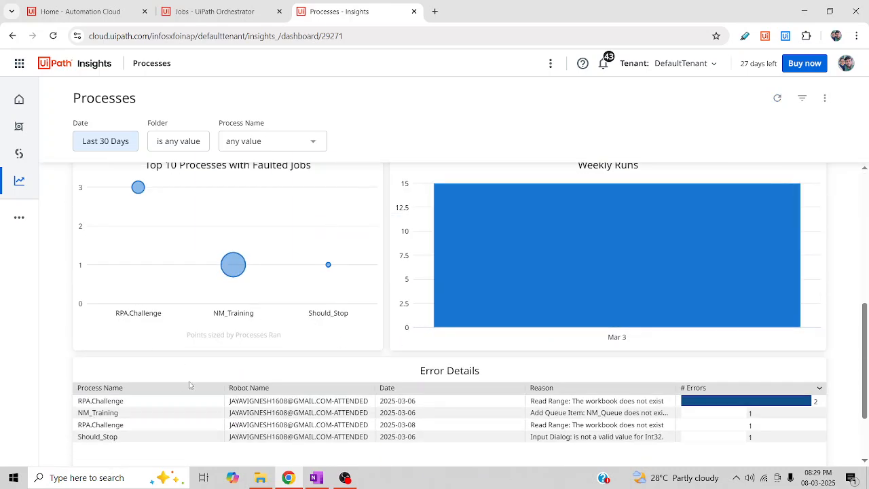
# Step: Cross-filter the dashboard by RPA.Challenge from the Error Details table and examine its processes ran, faulted jobs and faulted rate
pyautogui.click(100, 401)
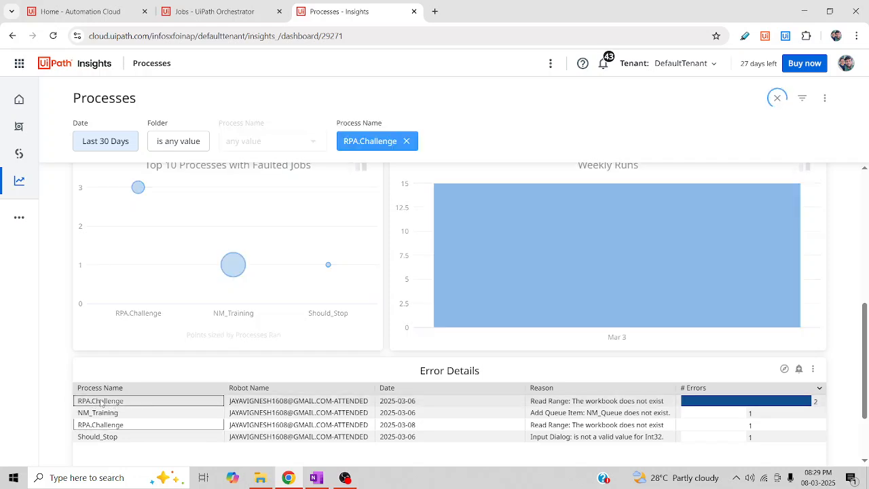
pyautogui.scroll(4, 370, 382)
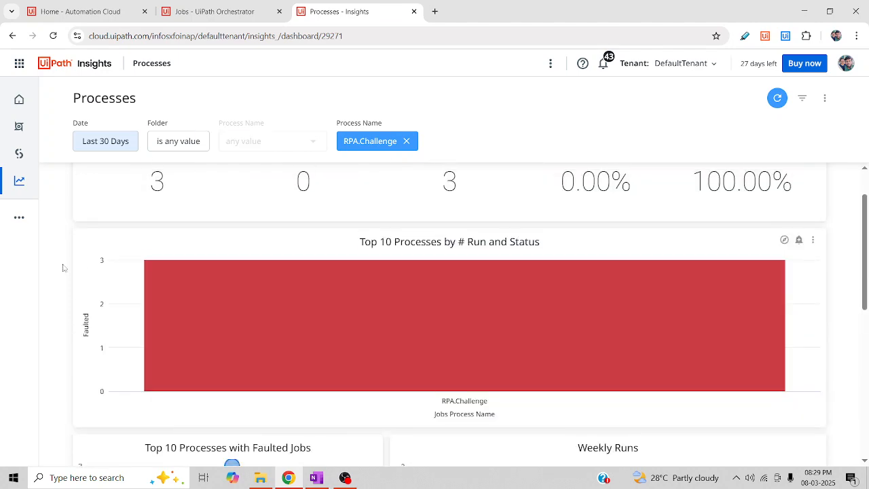
pyautogui.scroll(-4, 438, 352)
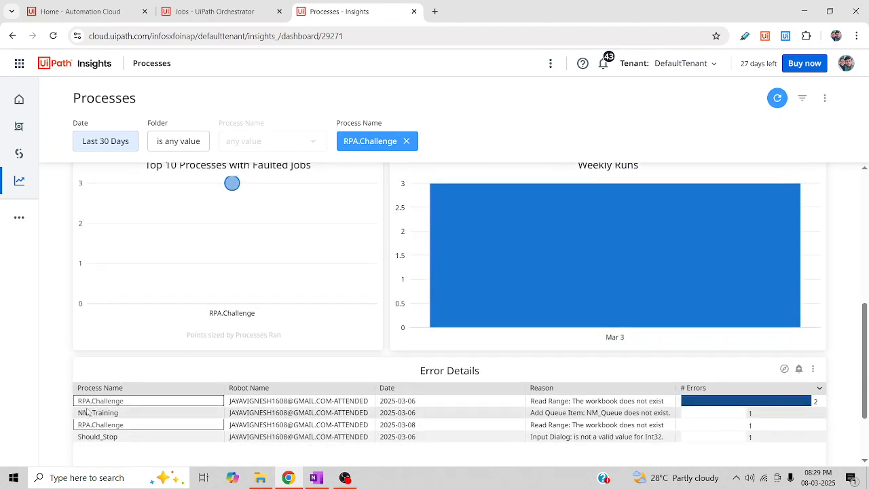
pyautogui.scroll(5, 439, 352)
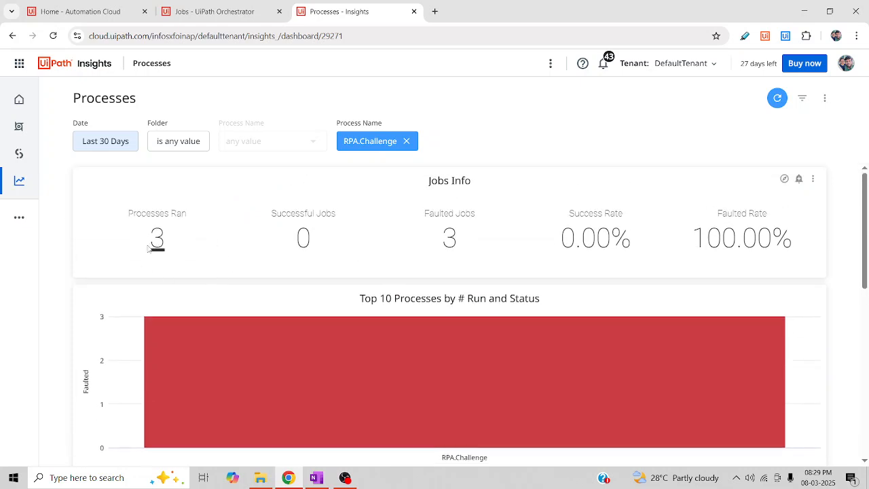
pyautogui.moveTo(122, 229); pyautogui.dragTo(184, 233)
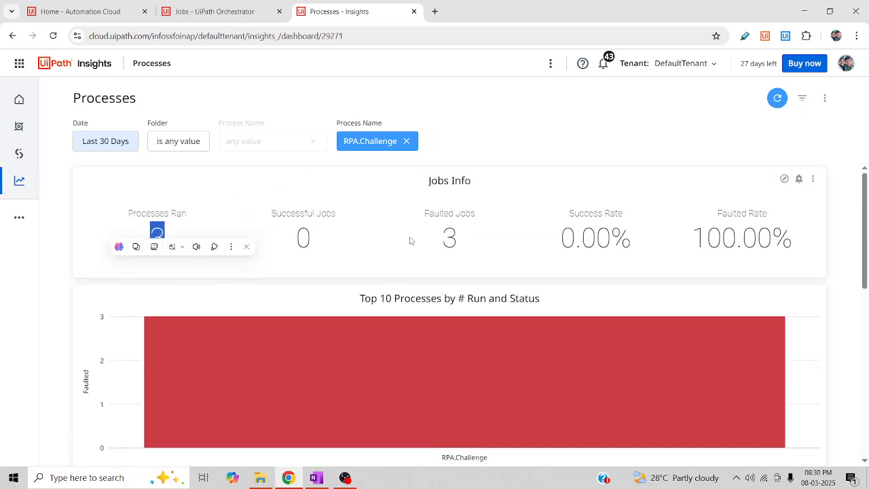
pyautogui.moveTo(411, 239); pyautogui.dragTo(465, 238)
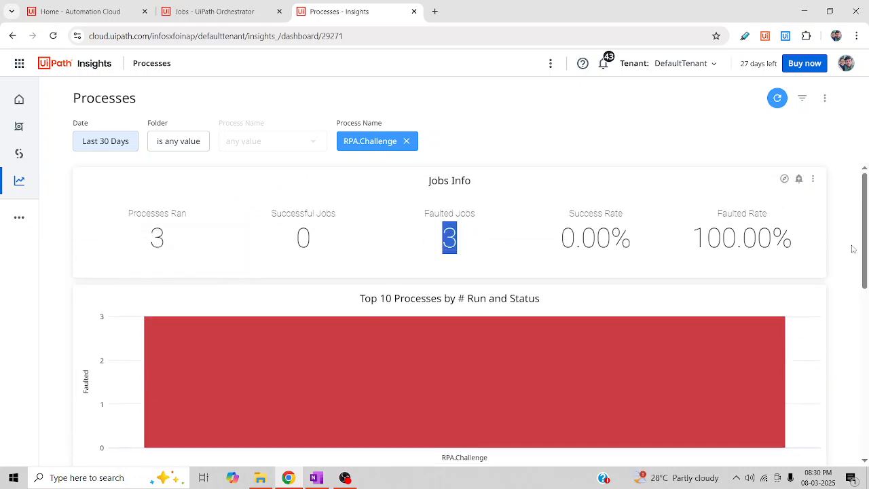
pyautogui.moveTo(690, 241); pyautogui.dragTo(808, 232)
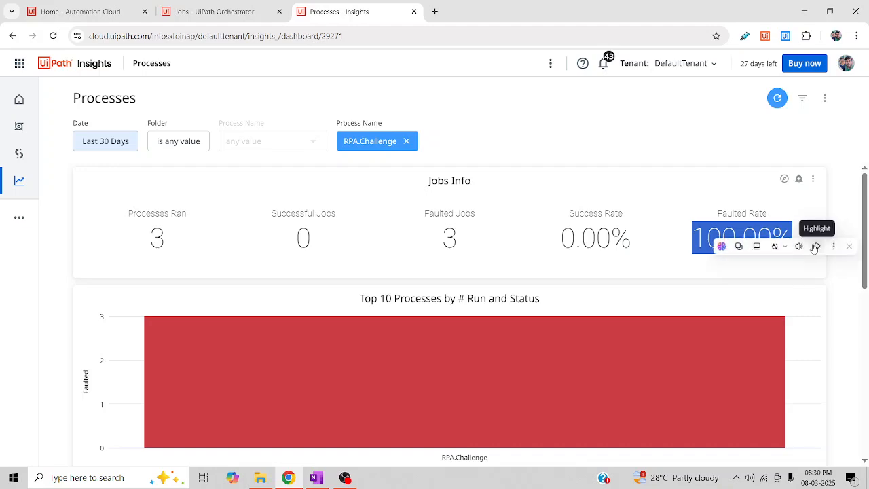
pyautogui.scroll(-10, 702, 297)
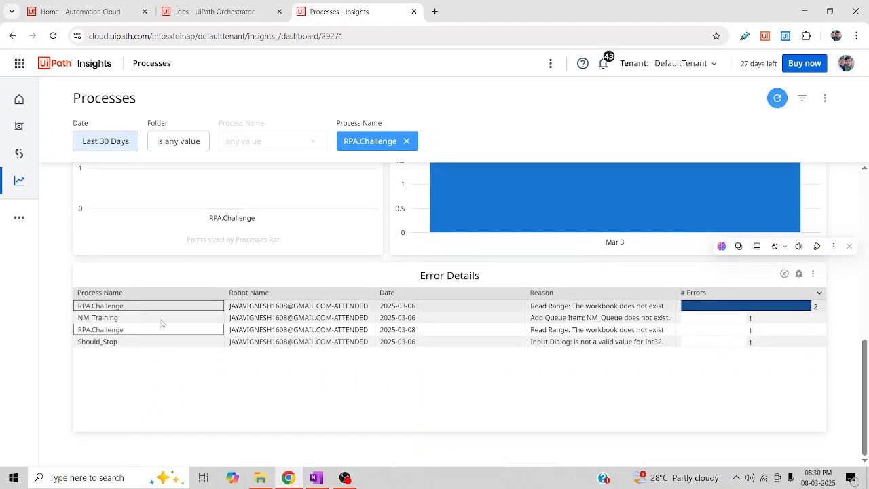
# Step: Cross-filter the dashboard by NM_Training from Error Details, examine its Jobs Info figures and charts, and clear the filter
pyautogui.click(129, 319)
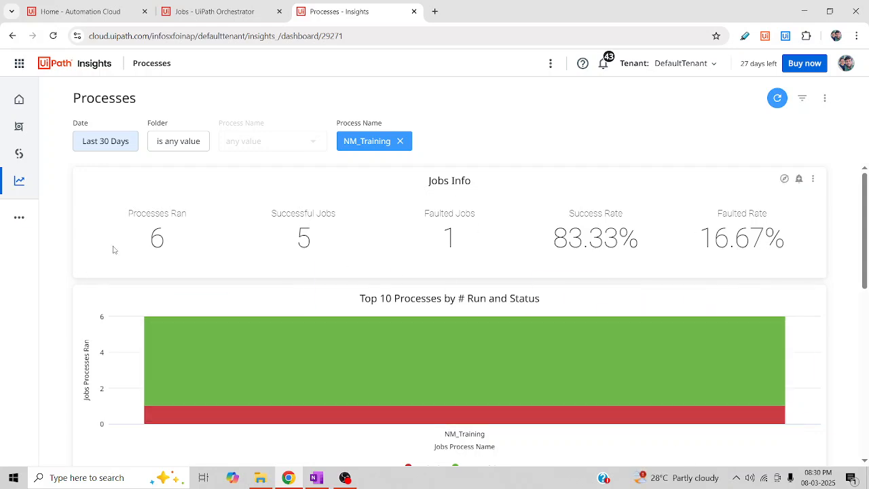
pyautogui.moveTo(115, 247); pyautogui.dragTo(281, 245)
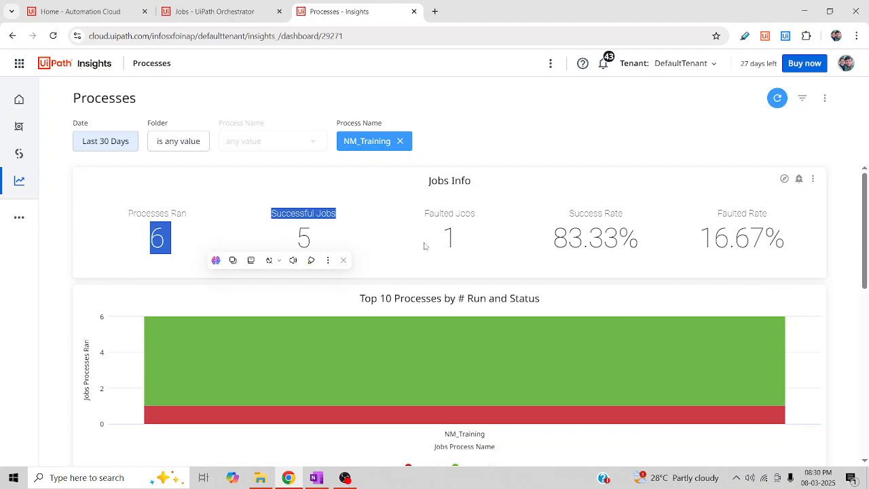
pyautogui.moveTo(428, 243); pyautogui.dragTo(471, 242)
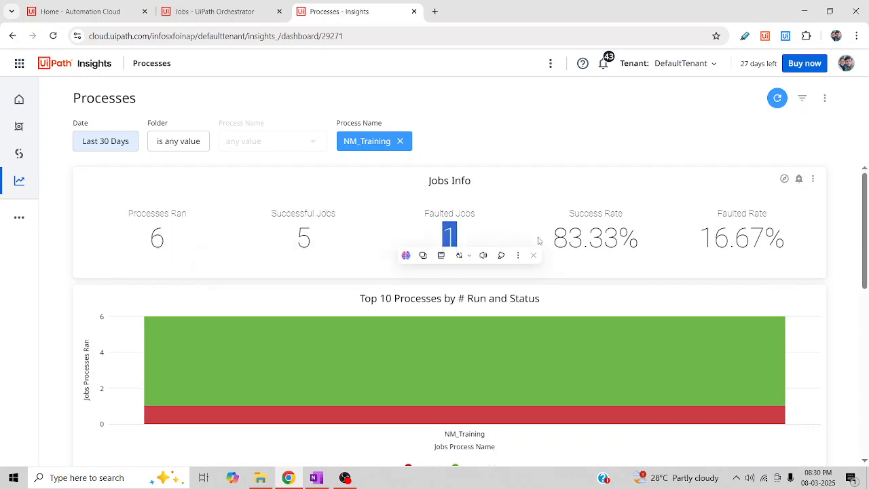
pyautogui.moveTo(540, 242); pyautogui.dragTo(787, 239)
pyautogui.click(682, 239)
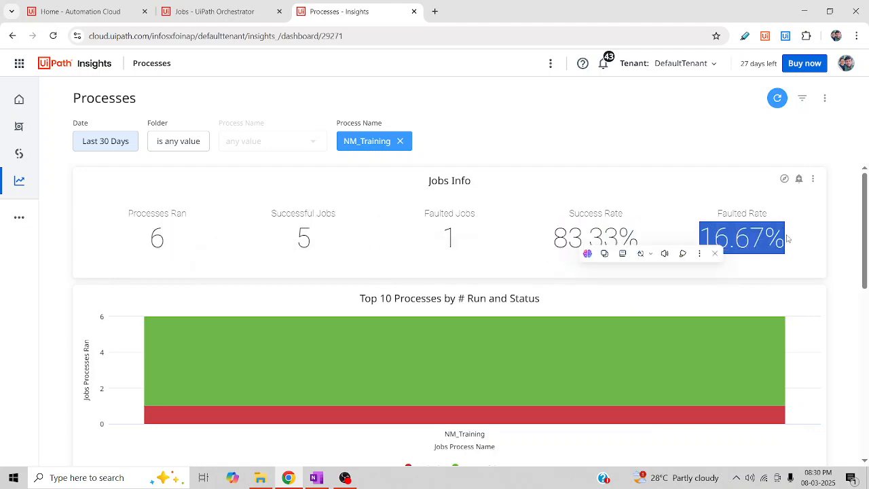
pyautogui.scroll(-5, 638, 186)
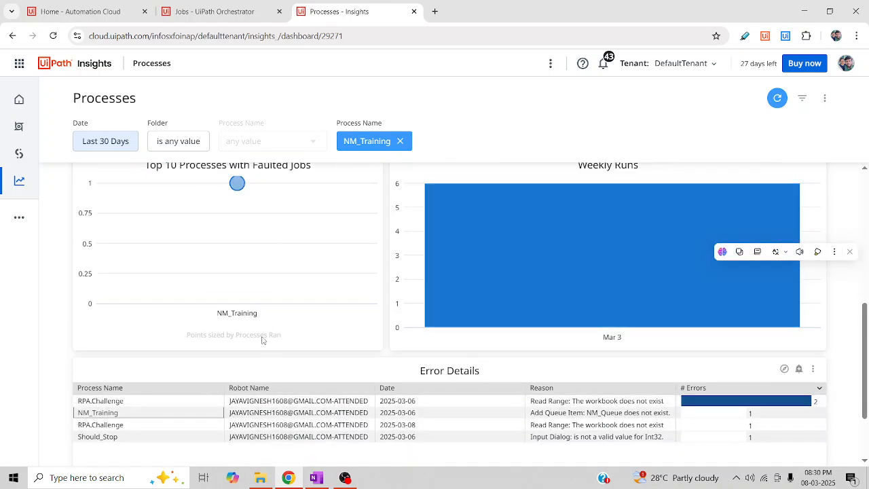
pyautogui.scroll(5, 387, 242)
pyautogui.click(400, 142)
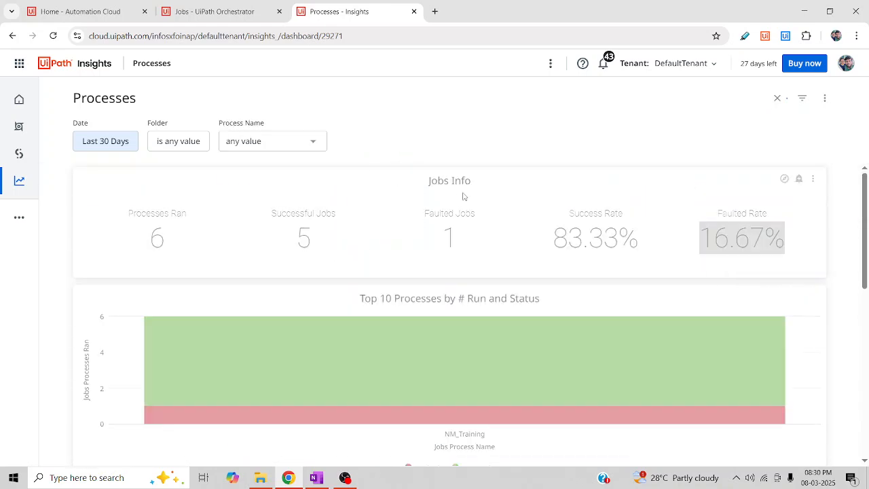
pyautogui.scroll(-5, 228, 278)
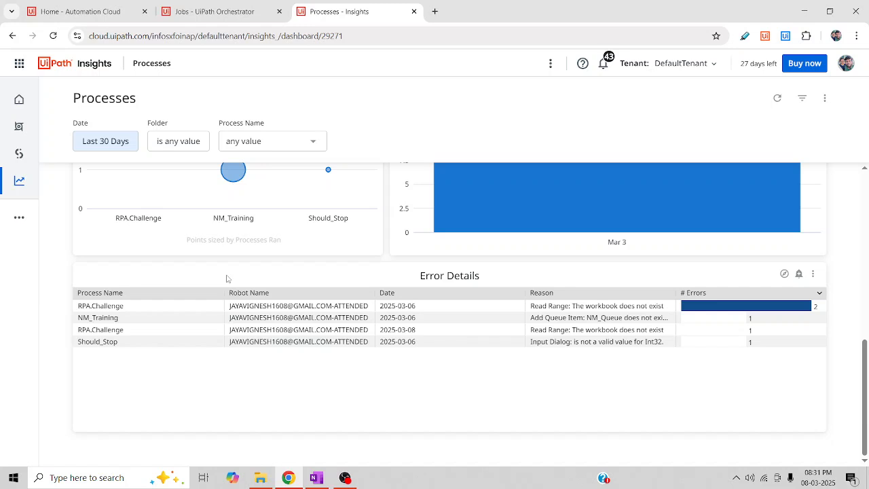